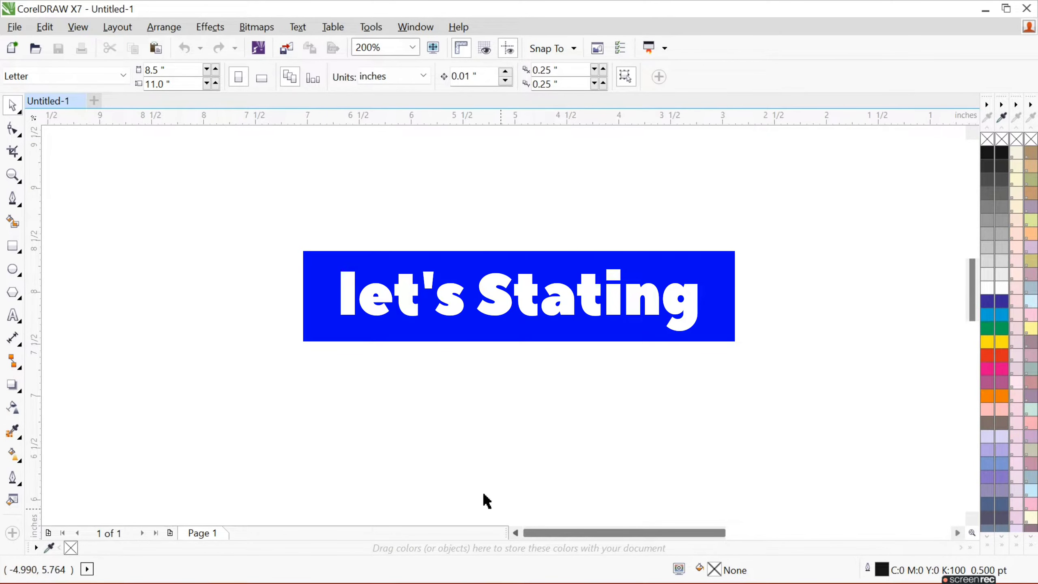
- Select the Bezier tool to draw curves point by point
left_click(13, 198)
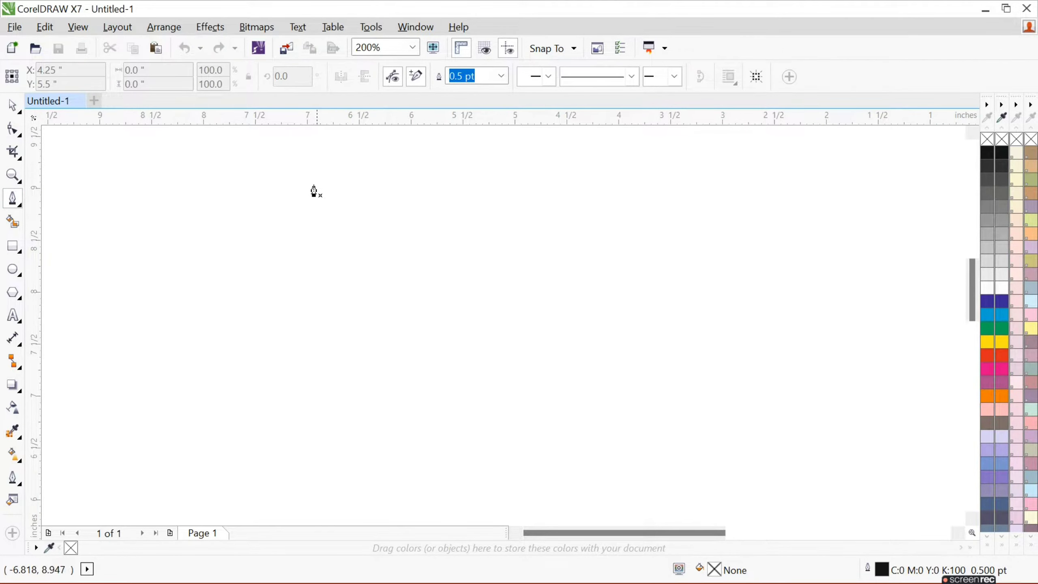
- Place the neck's outer edge points from the lower middle up to the top-left tip
left_click(492, 460)
left_click(499, 418)
left_click(492, 397)
left_click(481, 378)
left_click(467, 362)
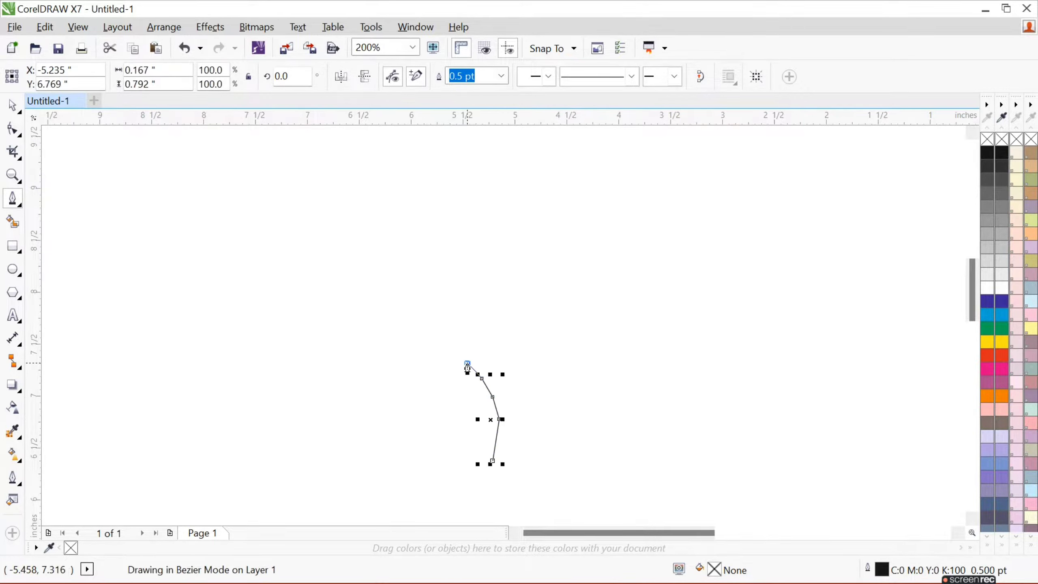
left_click(433, 341)
left_click(395, 313)
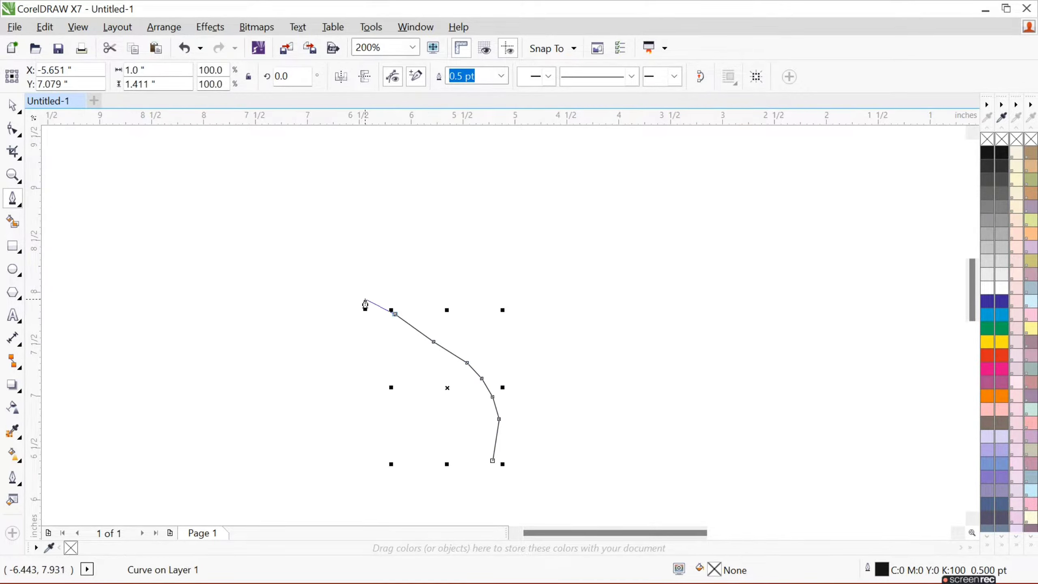
left_click(365, 299)
left_click(325, 272)
left_click(300, 251)
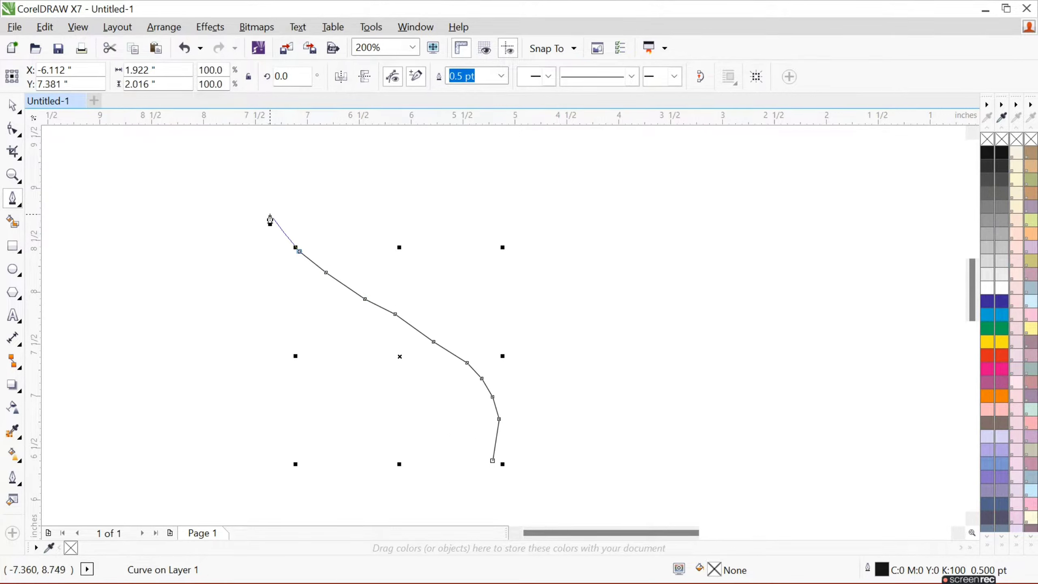
left_click(269, 213)
left_click(253, 172)
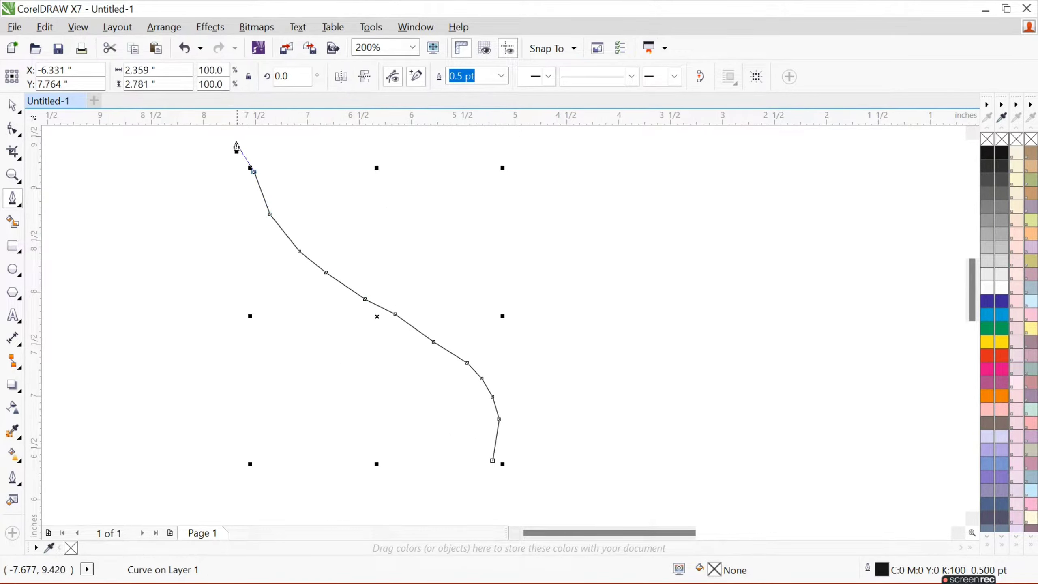
left_click(238, 132)
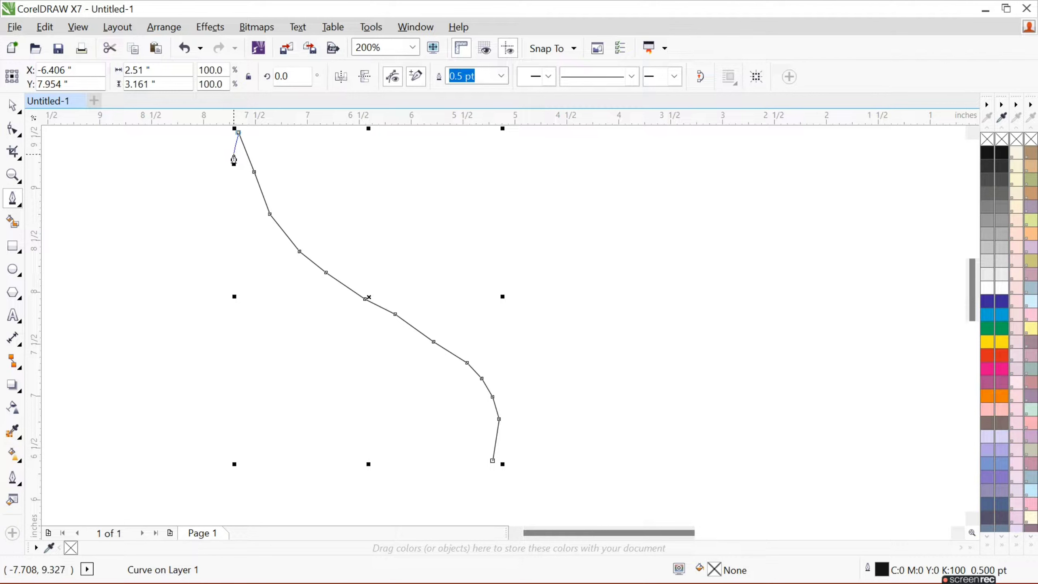
- Draw the inner edge back down to the bottom tip and close the path at the start
left_click(233, 155)
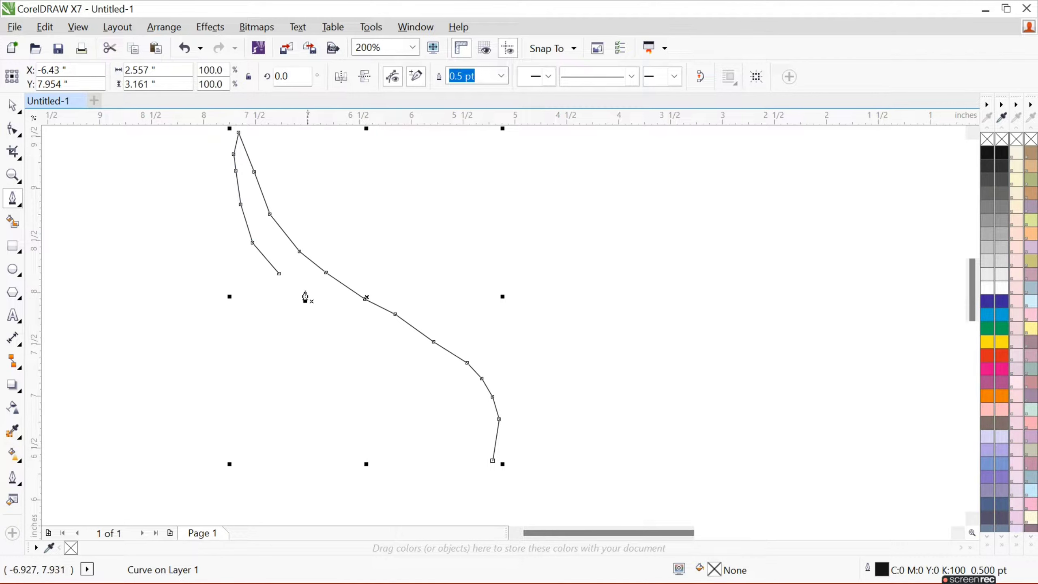
left_click(304, 292)
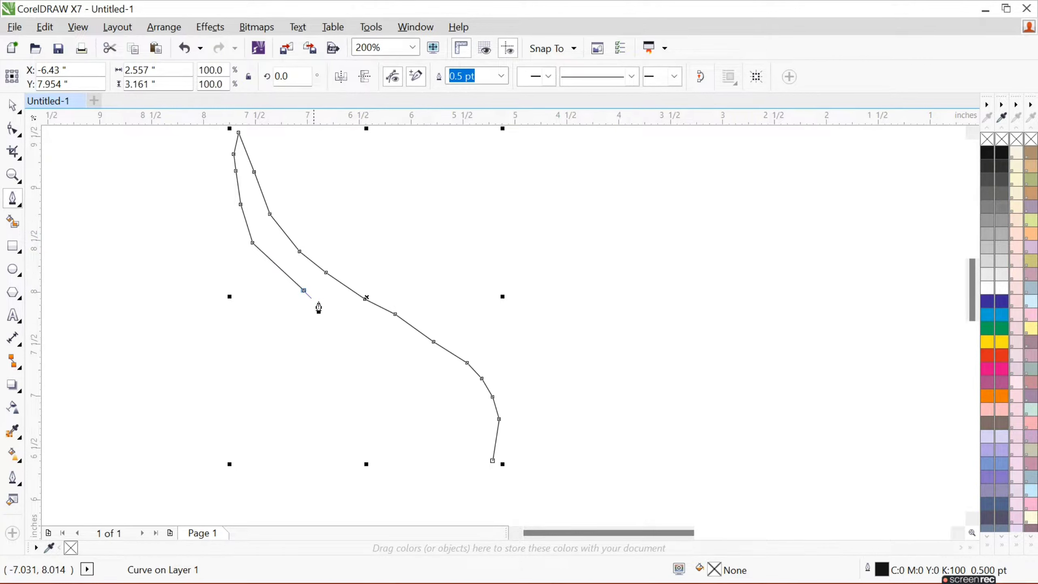
left_click(355, 324)
left_click(403, 346)
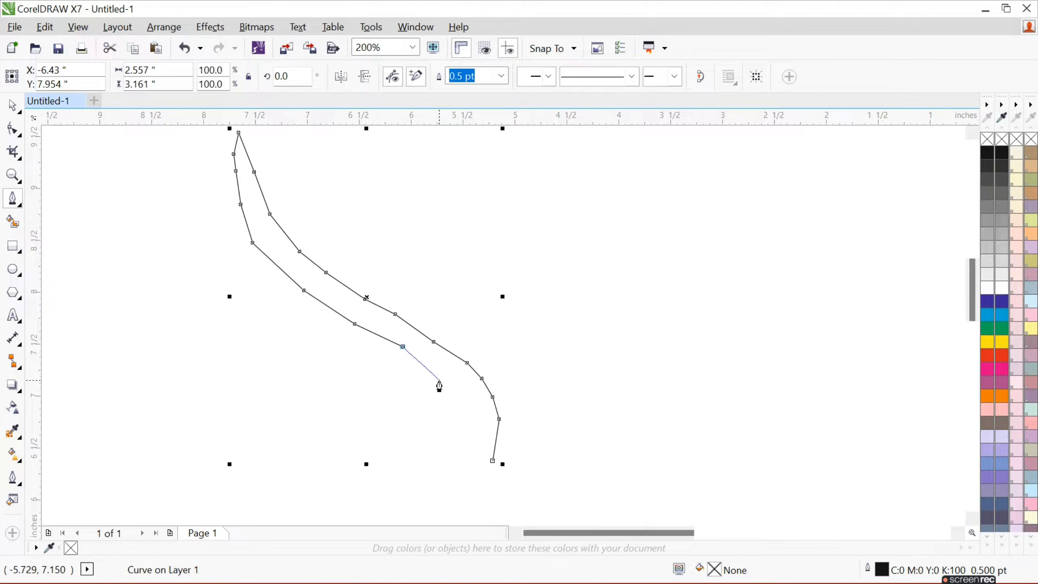
left_click(438, 380)
left_click(467, 415)
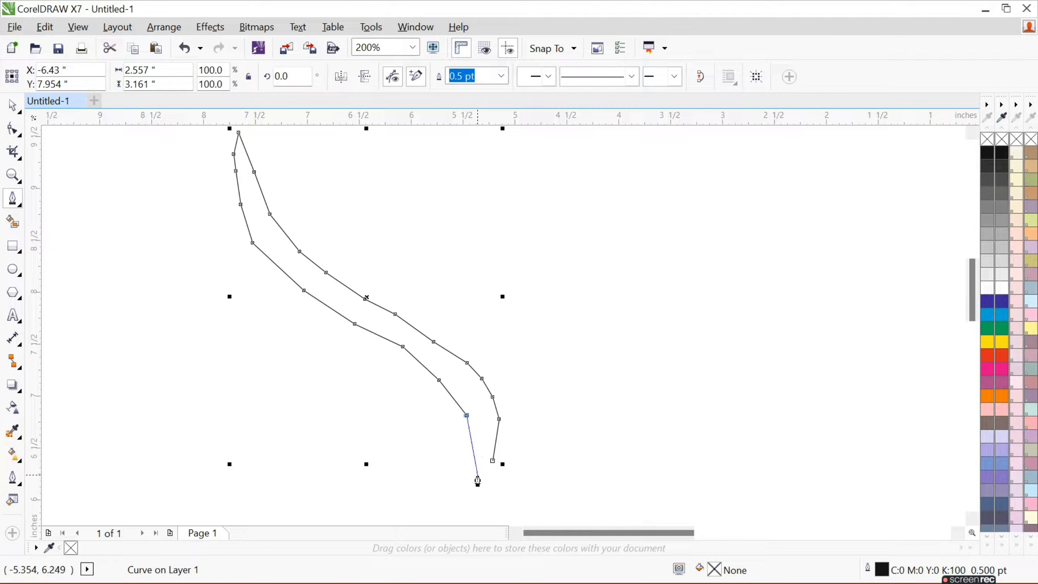
left_click(477, 474)
left_click(482, 510)
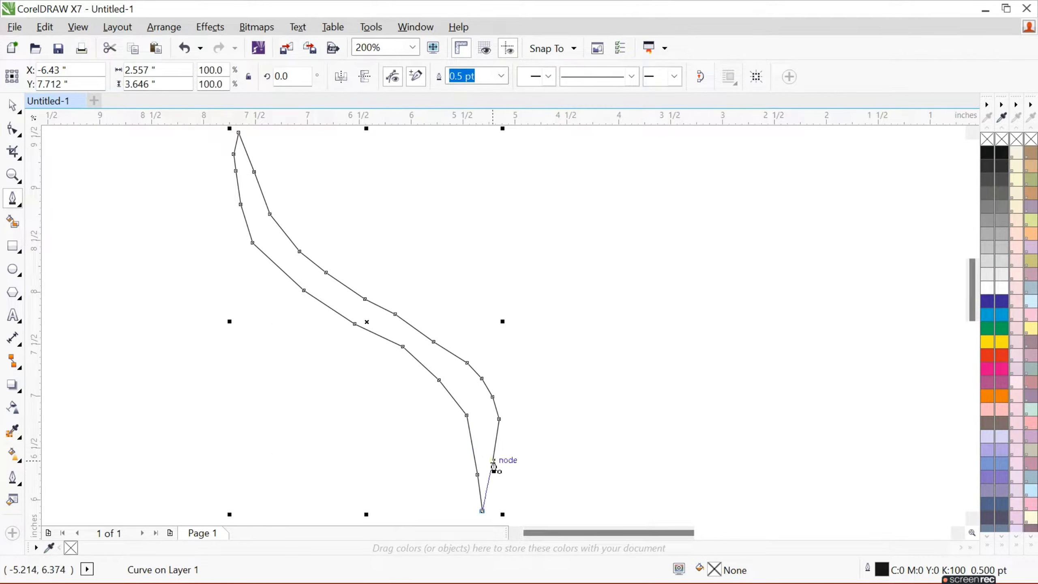
left_click(492, 460)
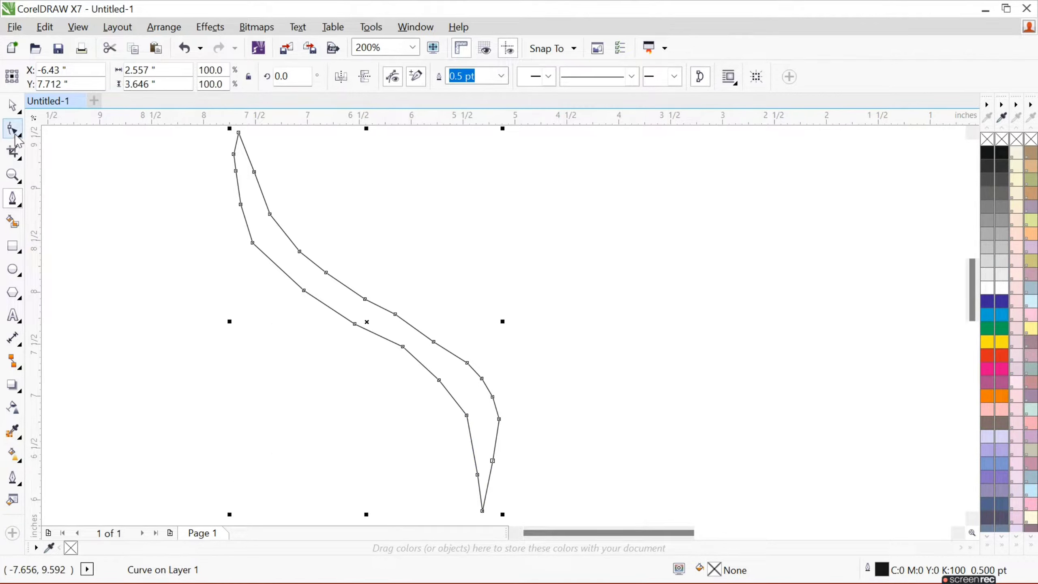
left_click(12, 129)
- Delete the redundant nodes along the outline's upper edge, curving segments to smooth it
left_click(254, 173)
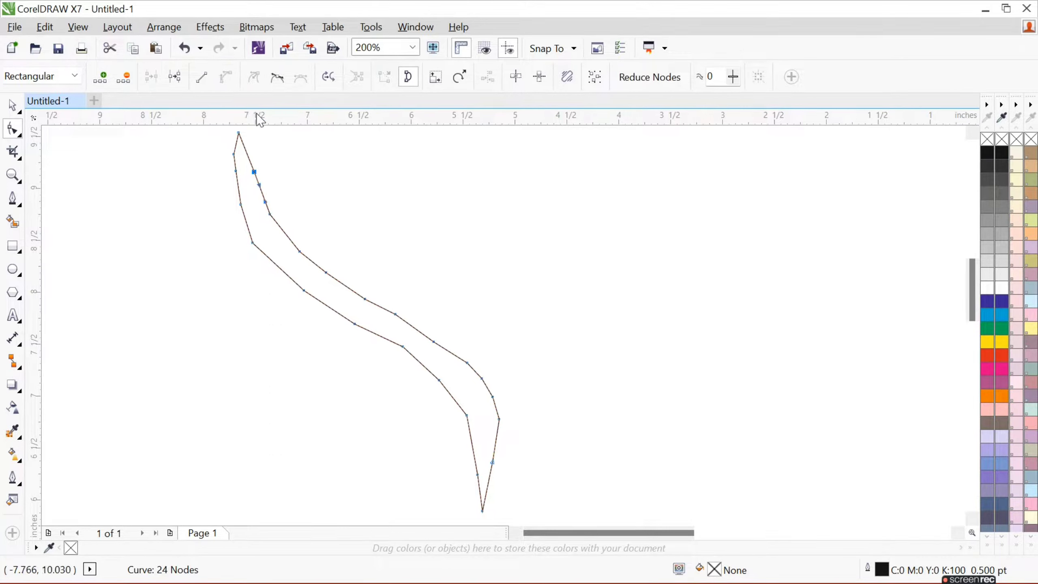
key("Delete")
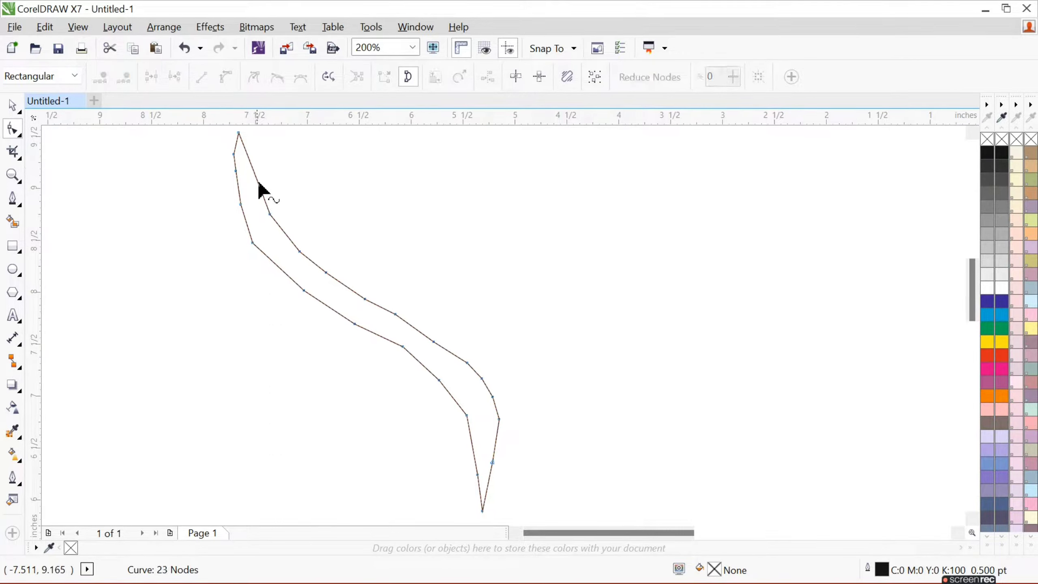
left_click(269, 214)
left_click(226, 77)
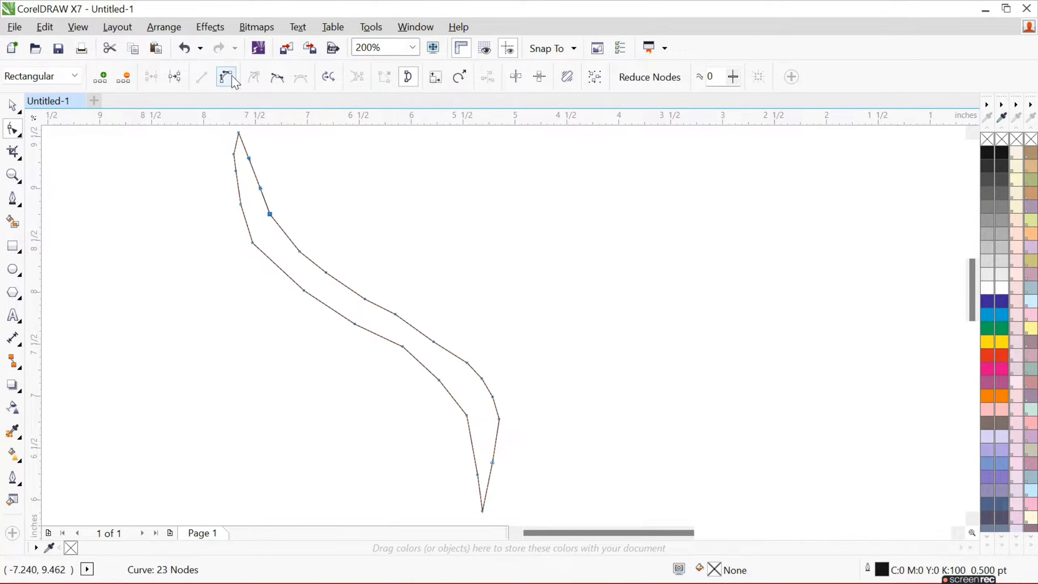
key("Delete")
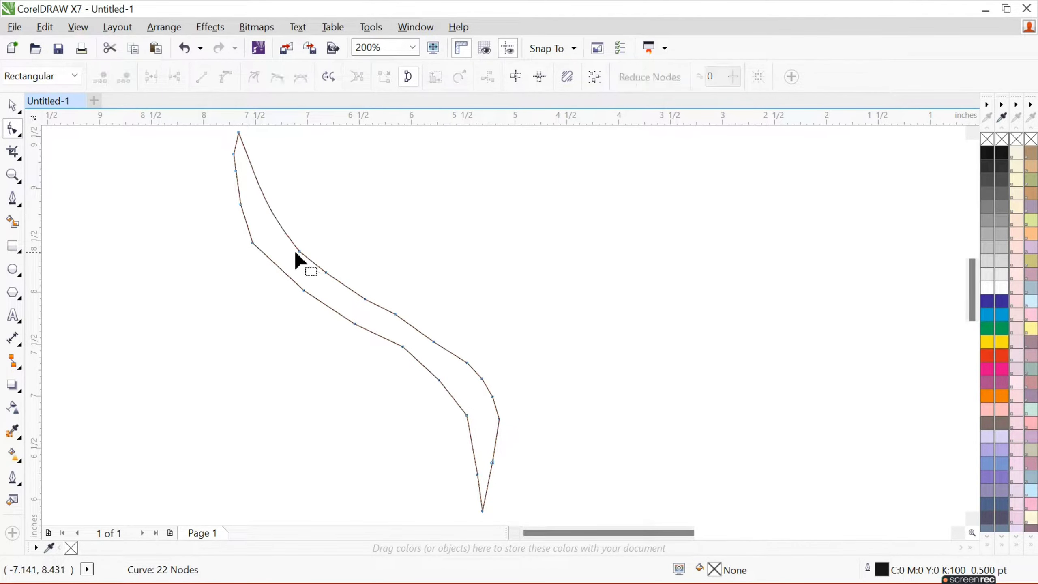
left_click(296, 250)
left_click(222, 79)
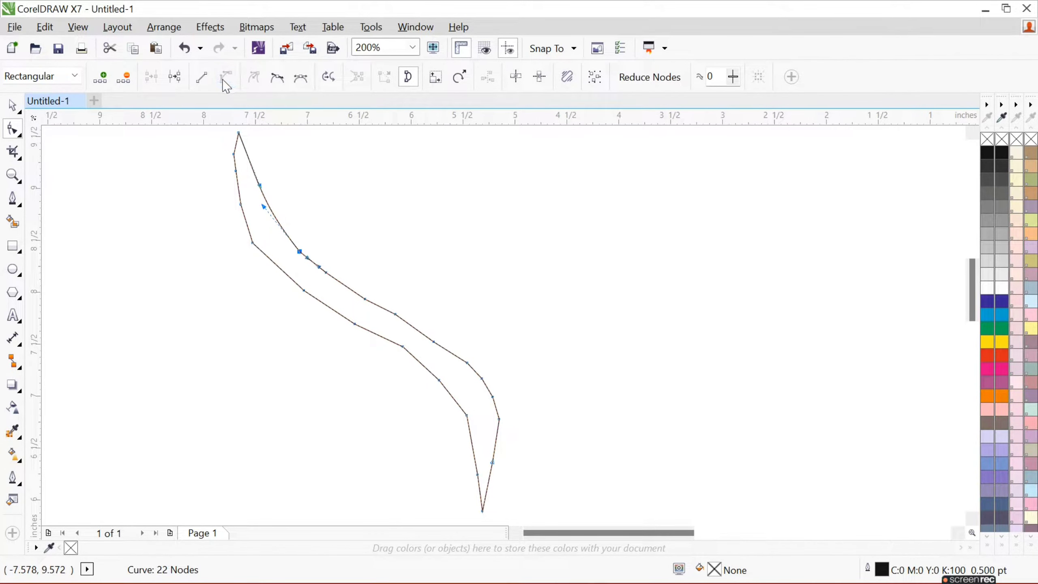
key("Delete")
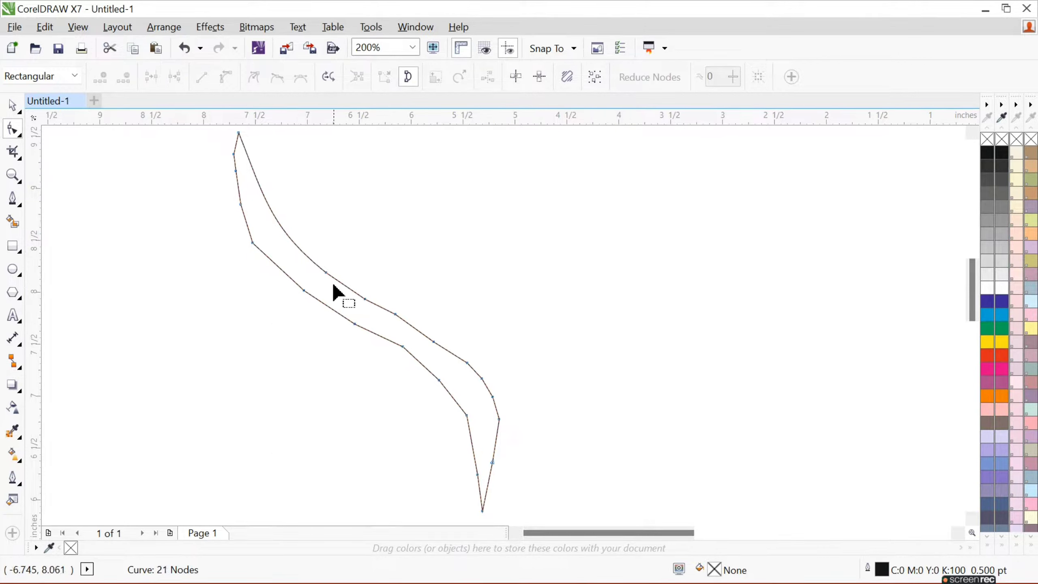
left_click(326, 273)
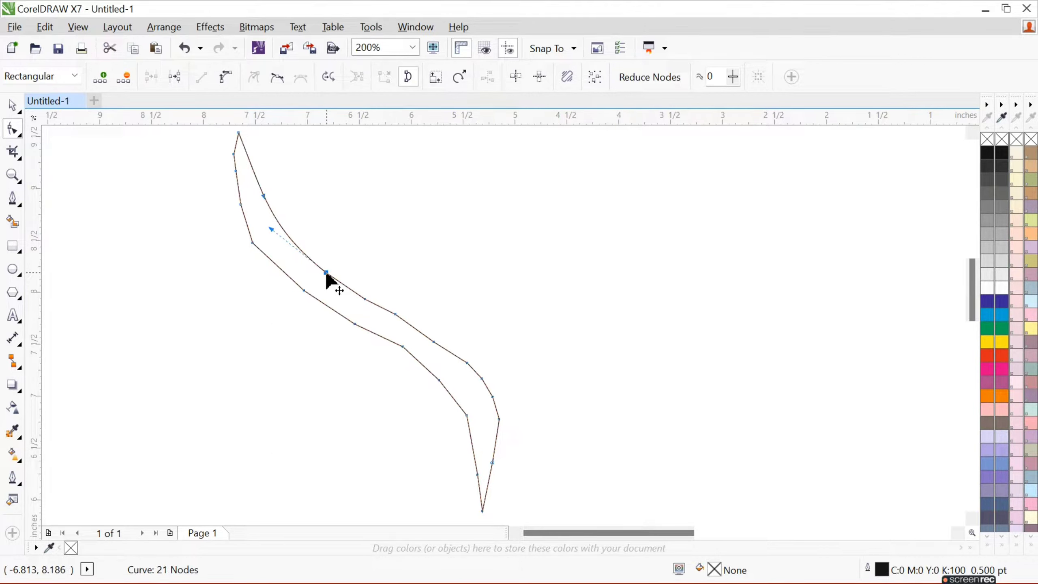
left_click(225, 78)
key("Delete")
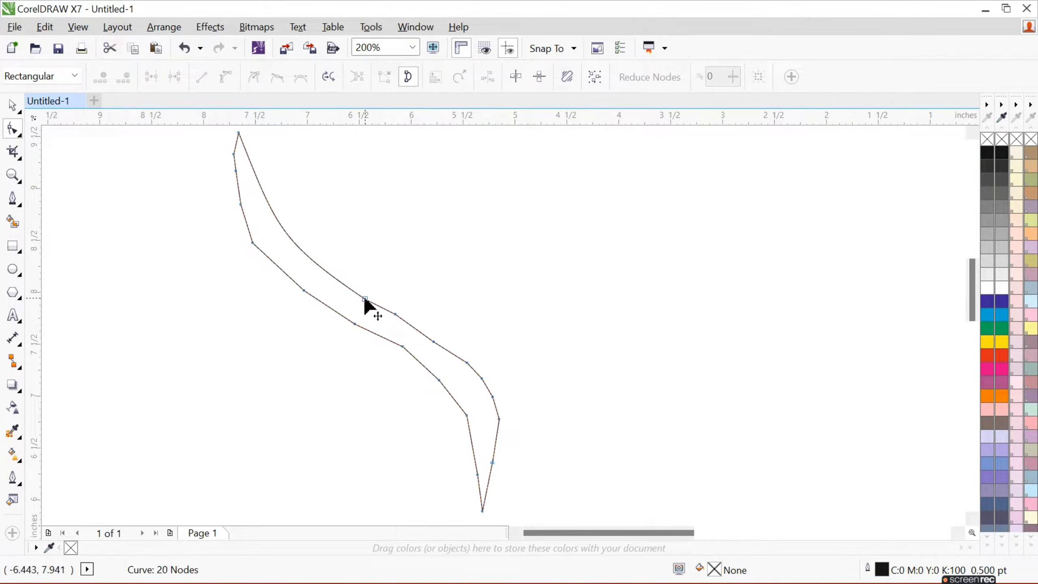
left_click(364, 299)
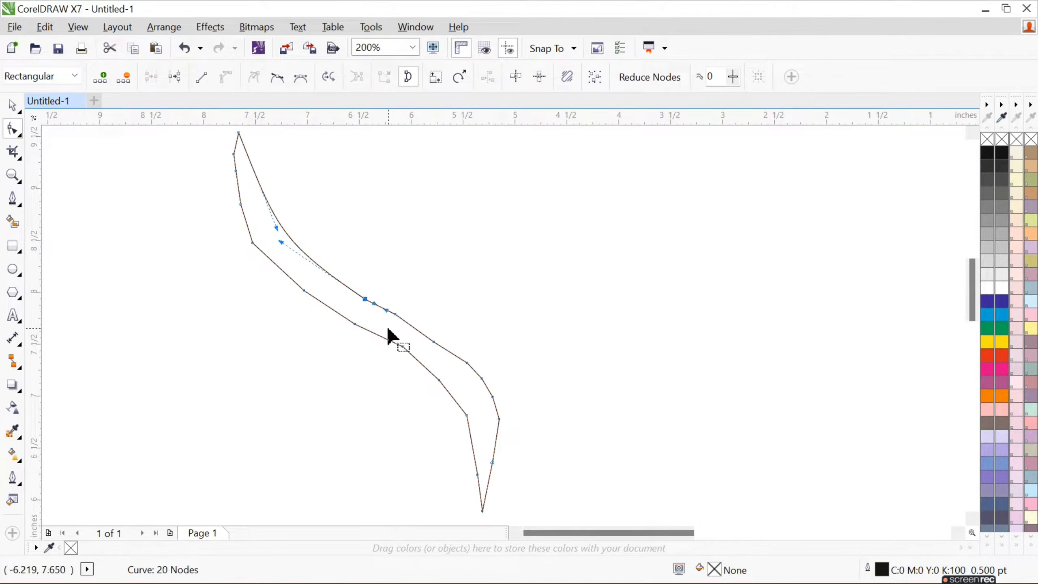
key("Delete")
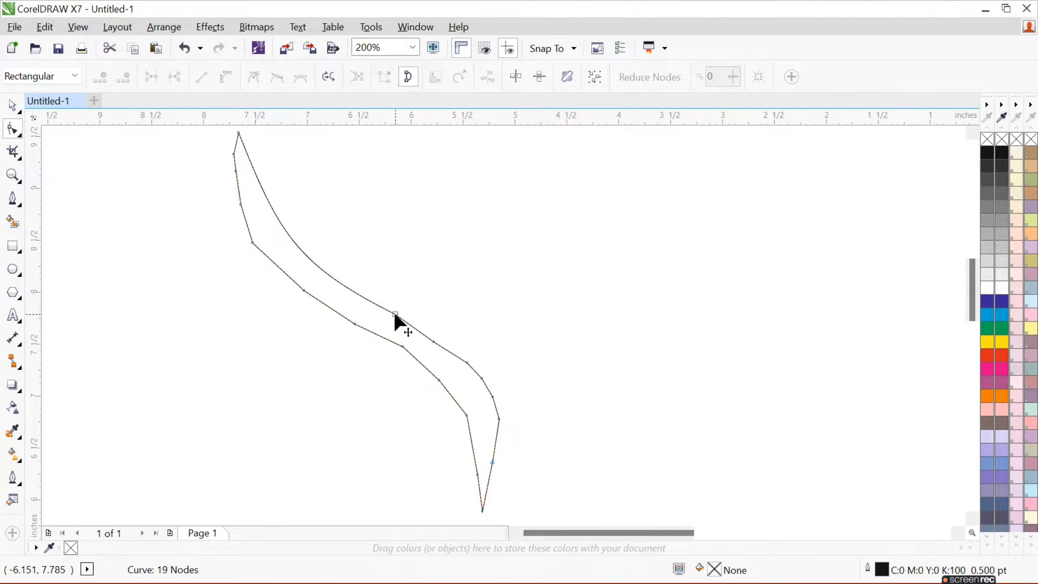
left_click(395, 314)
left_click(219, 83)
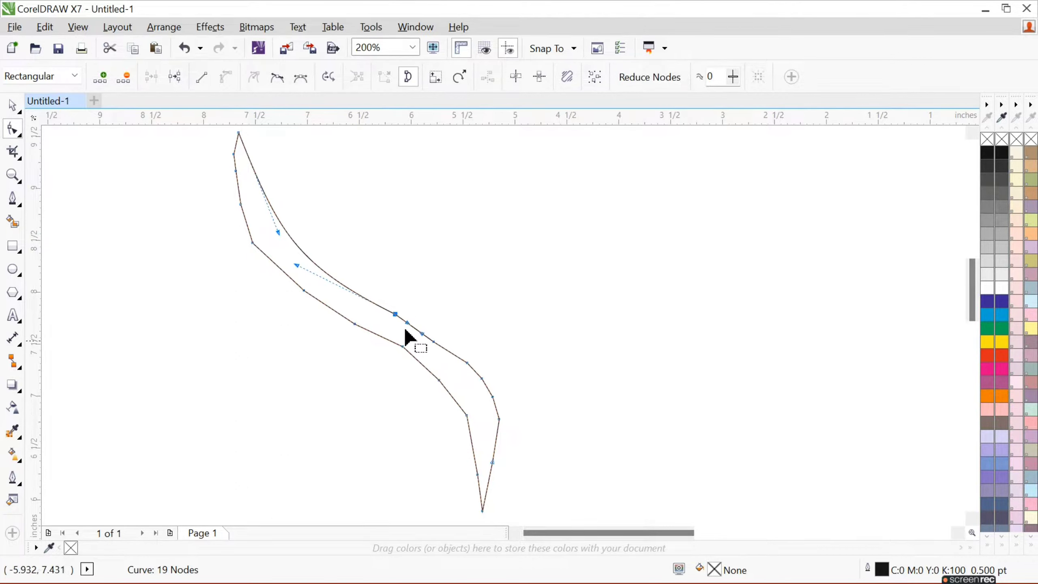
key("Delete")
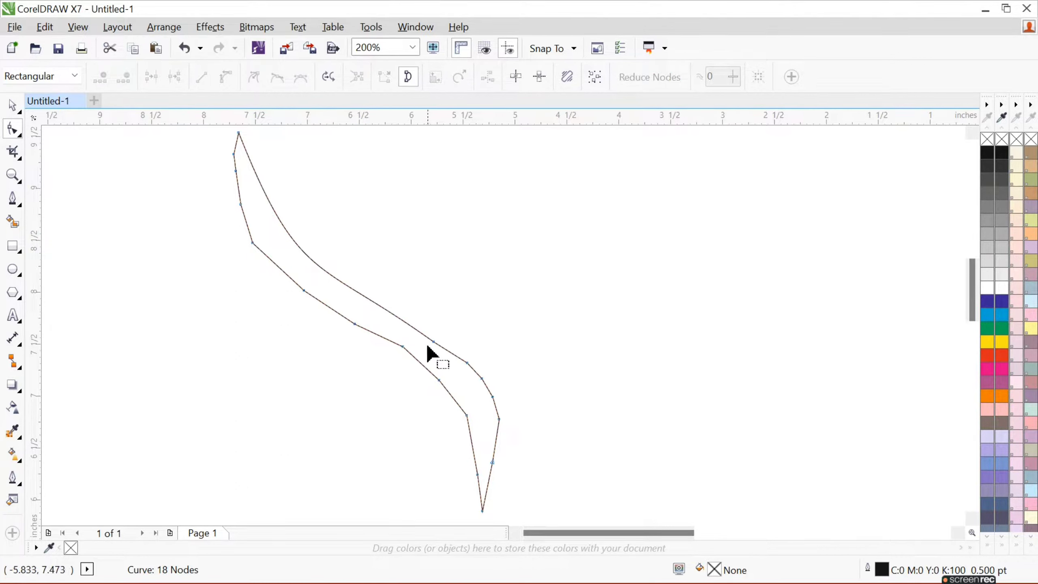
- Remove the remaining nodes toward the lower right bend, leaving 14 nodes
left_click(433, 340)
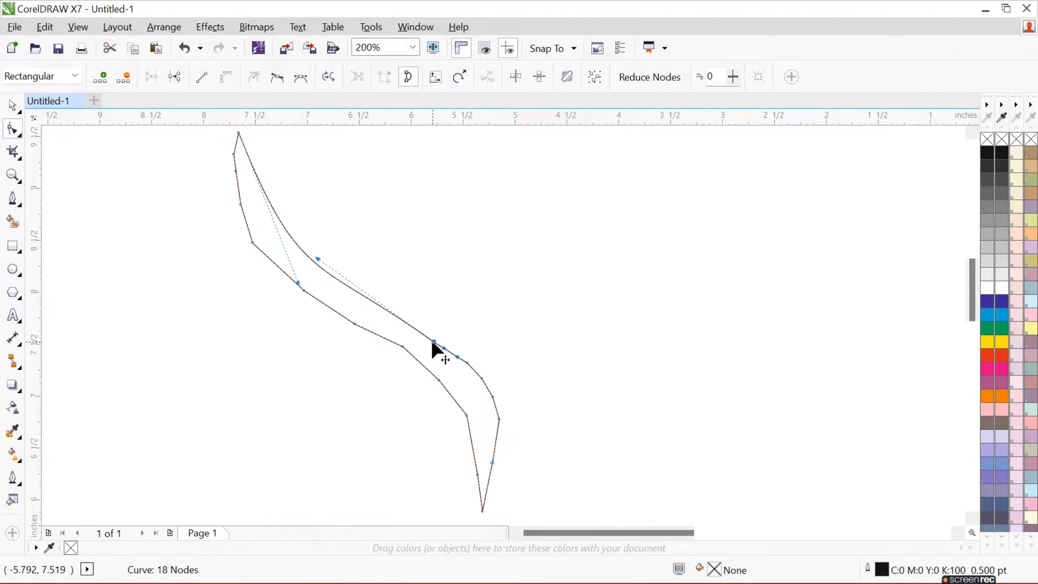
key("Delete")
left_click(466, 362)
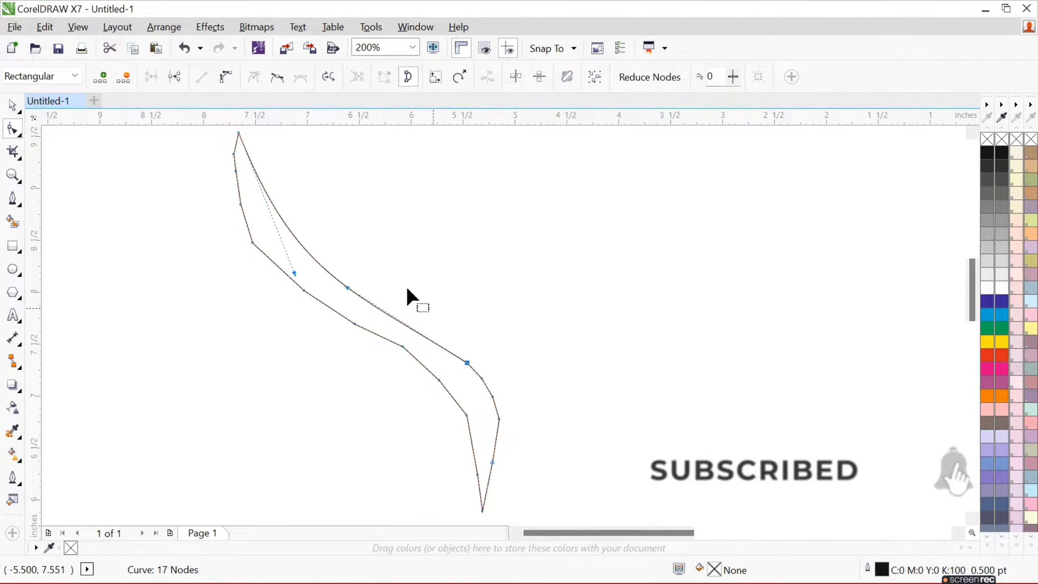
left_click(225, 76)
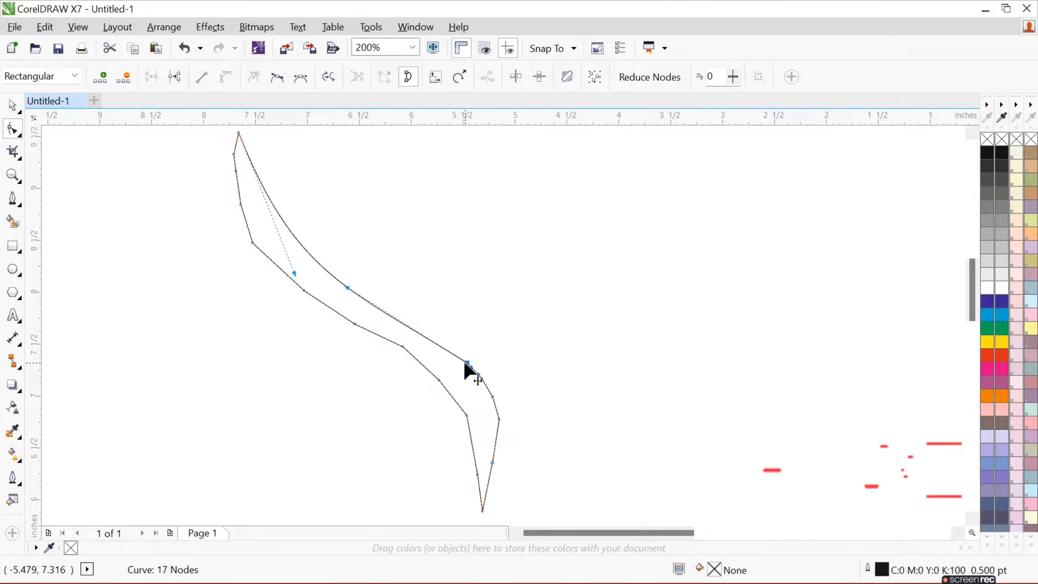
key("Delete")
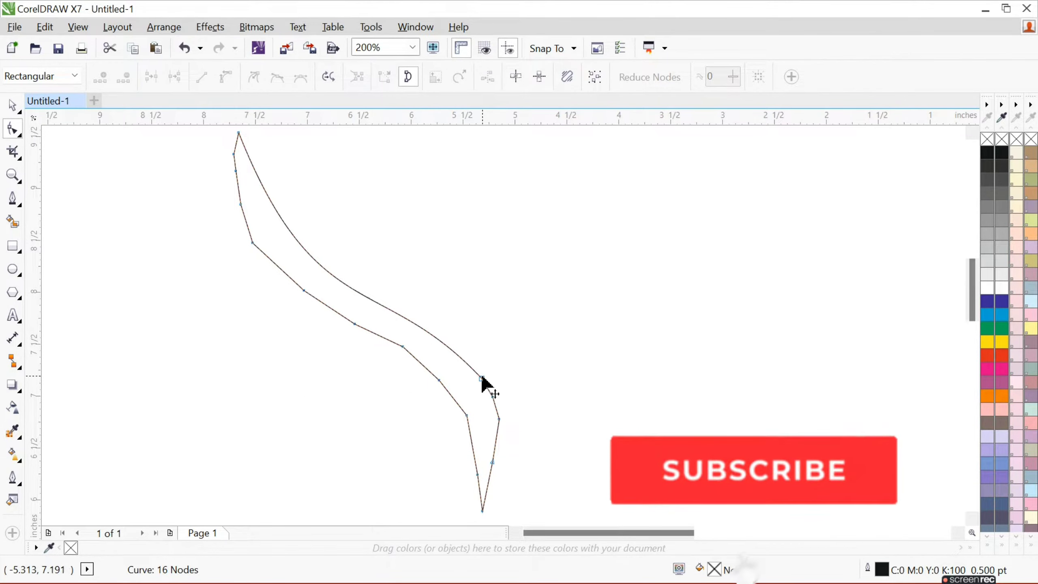
left_click(481, 378)
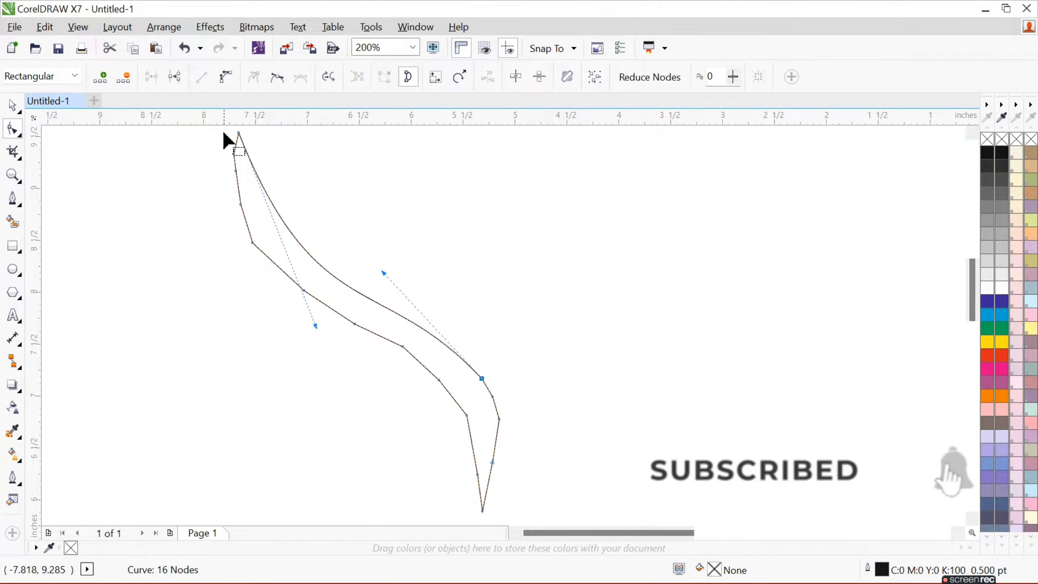
left_click(481, 379)
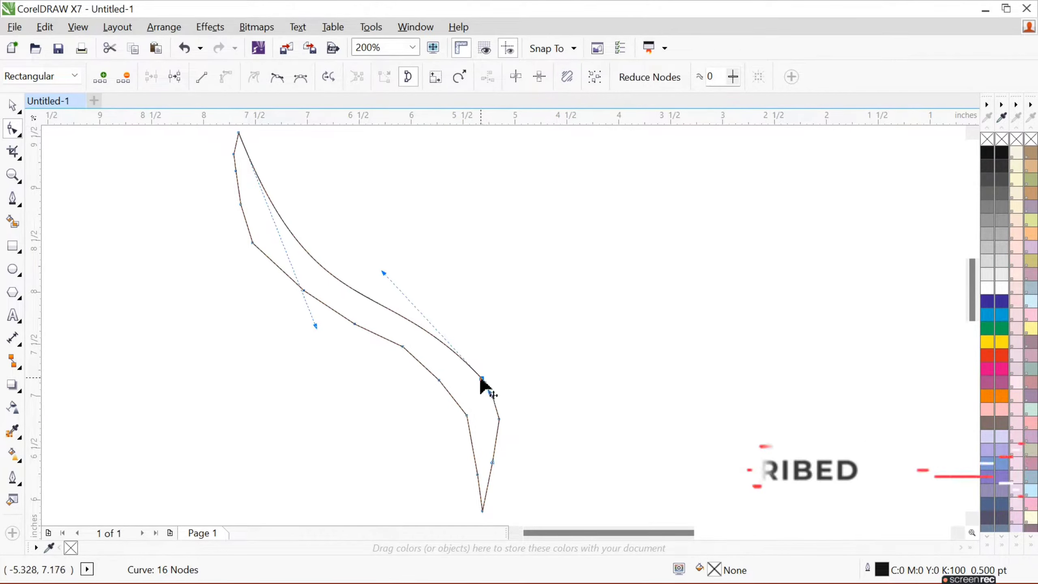
key("Delete")
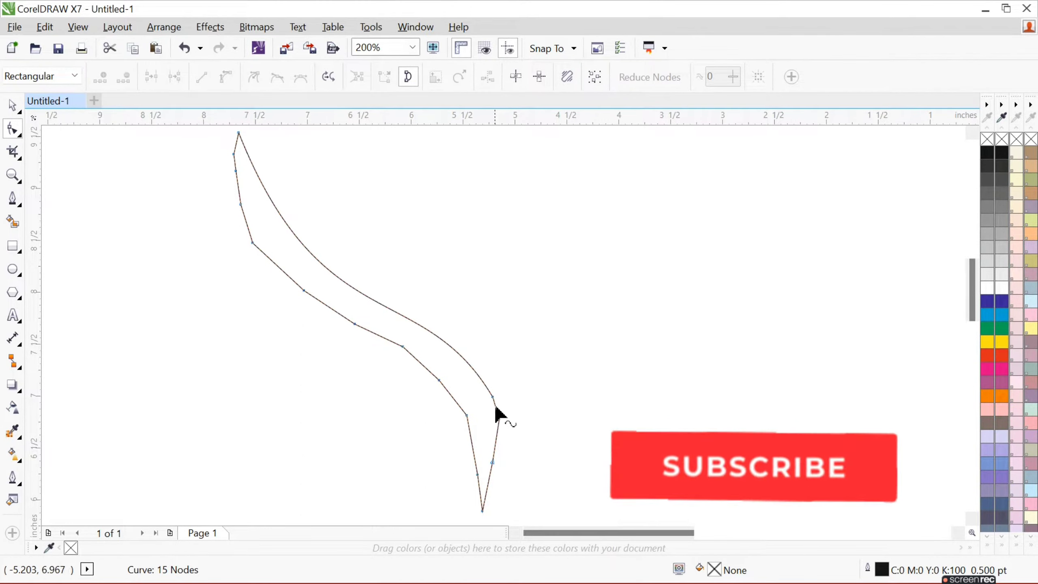
left_click(498, 418)
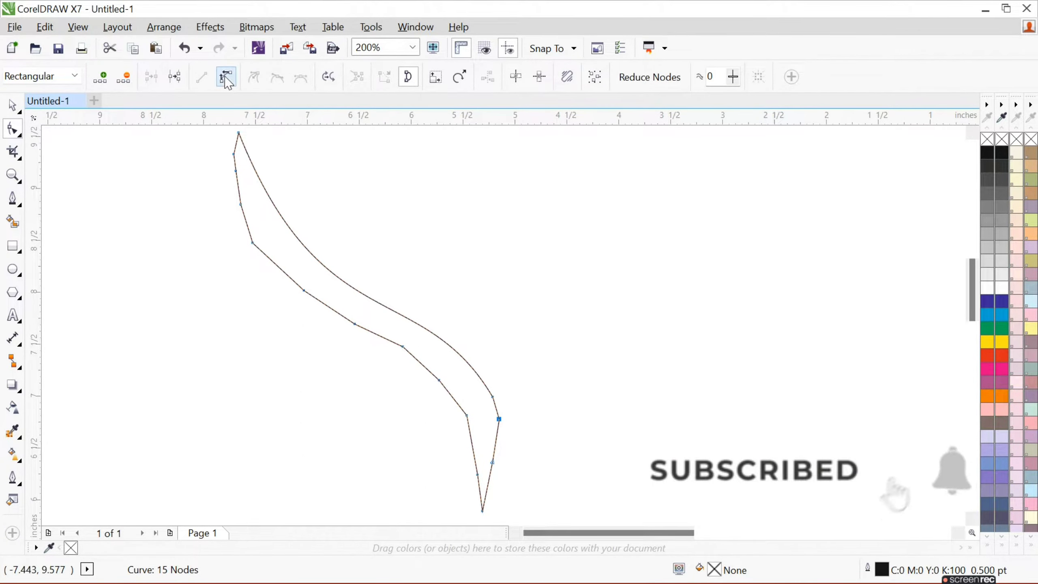
key("Delete")
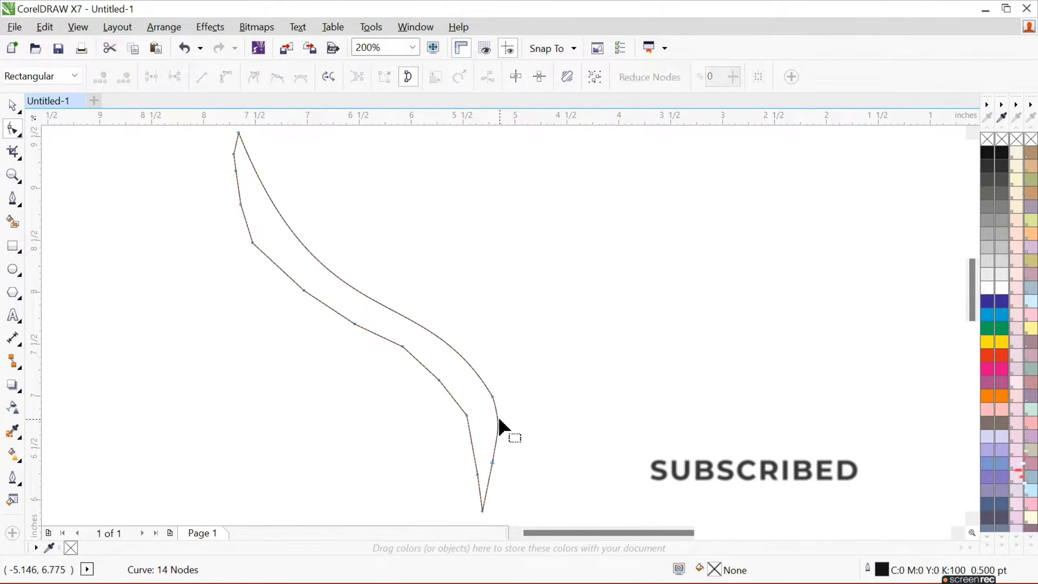
left_click(492, 463)
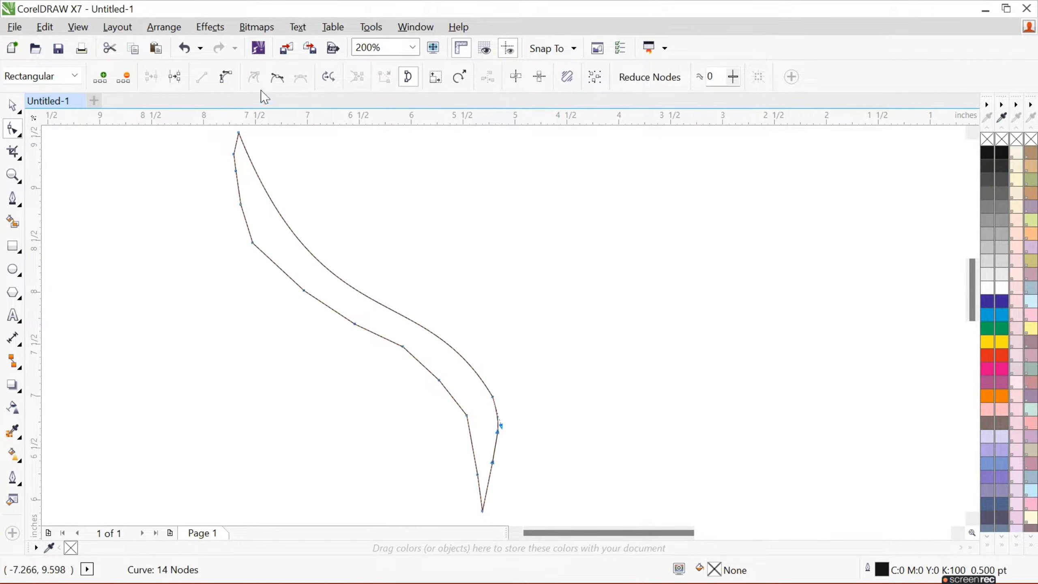
key("Escape")
- Delete the three nodes above the bottom tip on the inner edge
left_click(492, 463)
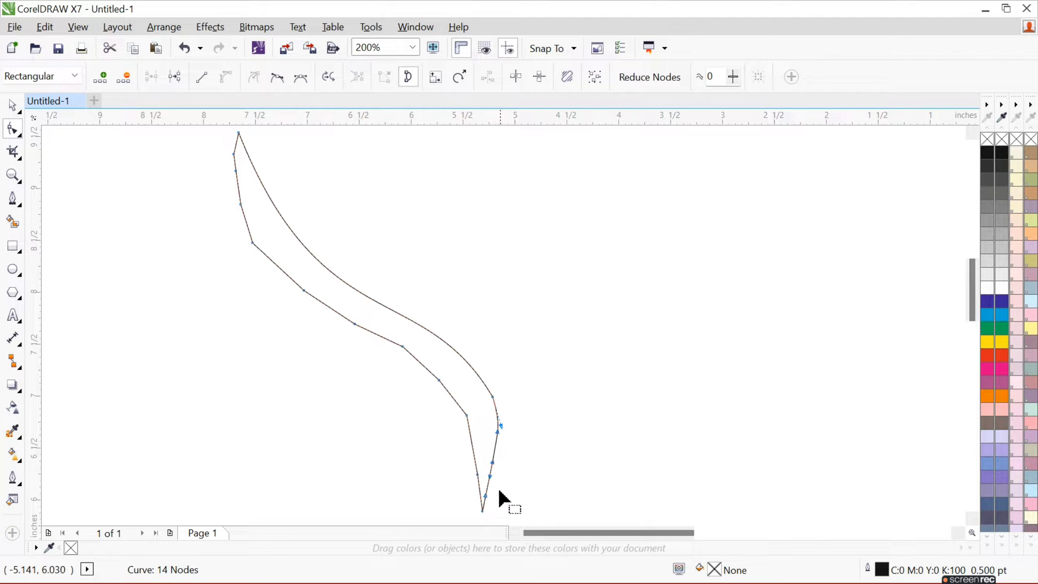
left_click(476, 473)
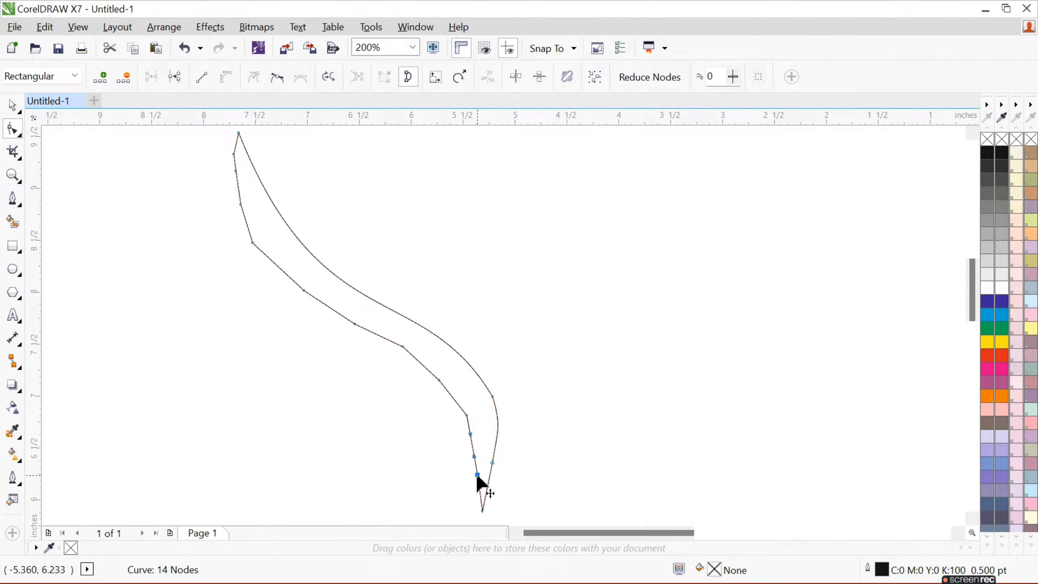
double_click(476, 474)
left_click(466, 416)
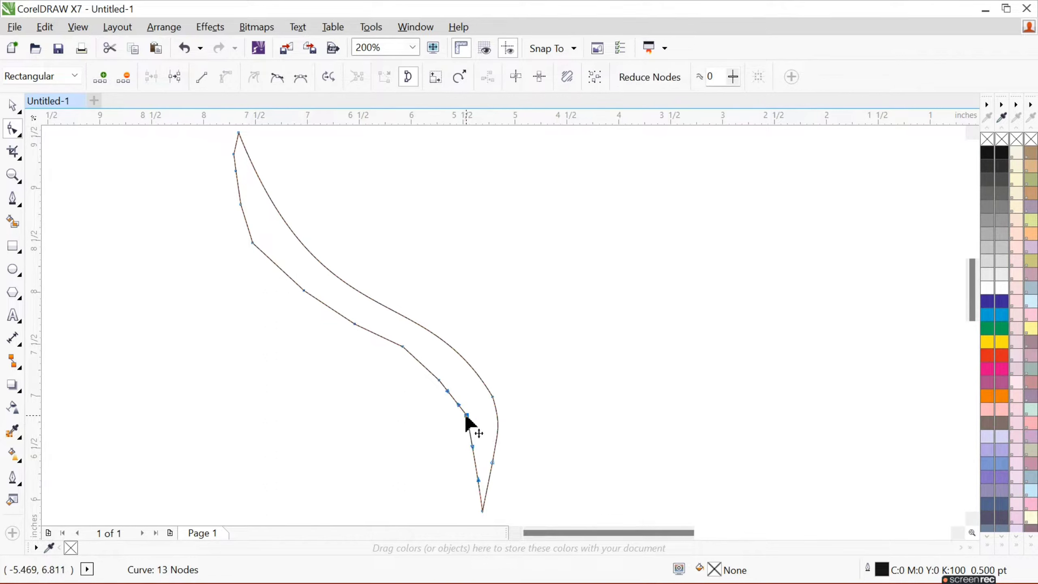
double_click(466, 416)
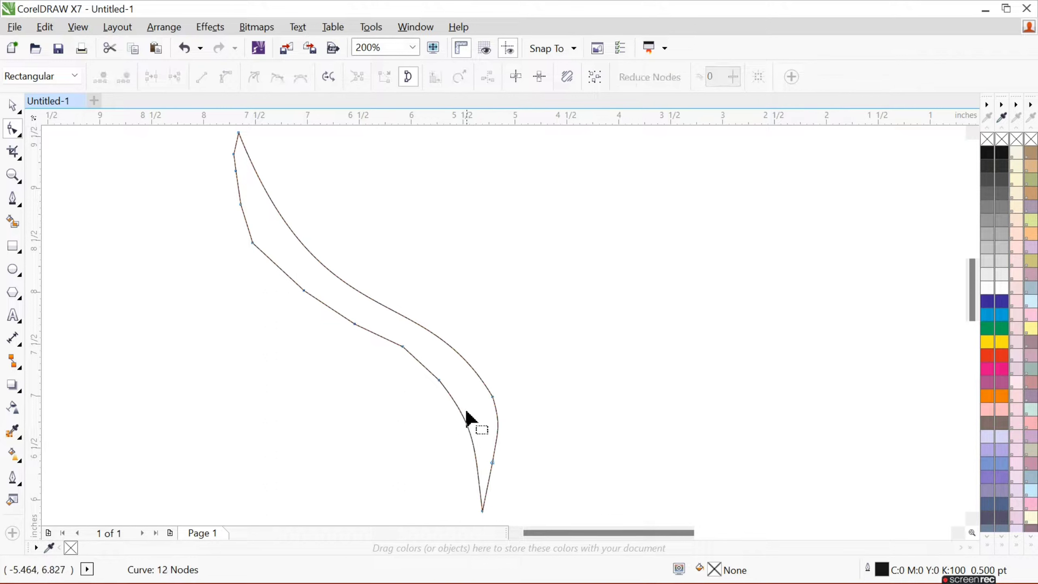
left_click(438, 381)
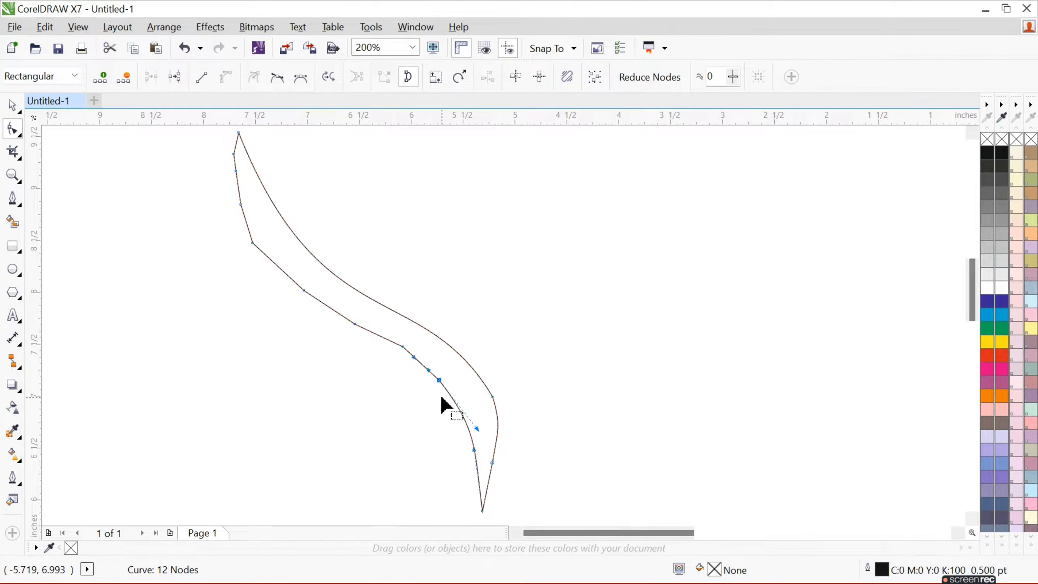
double_click(438, 381)
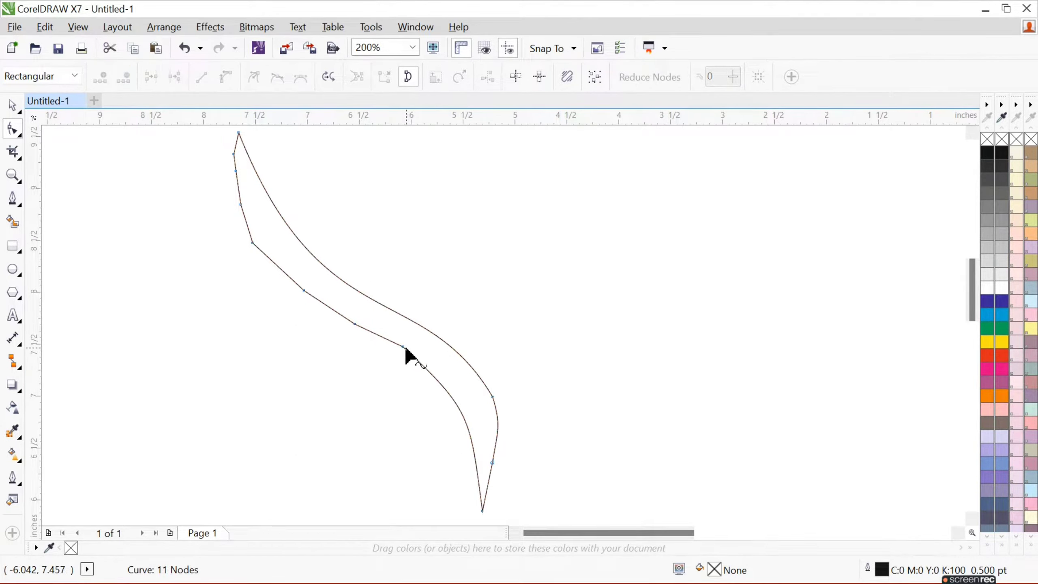
- Curve the lower edge segments and delete their four nodes to smooth the edge
left_click(403, 346)
left_click(226, 77)
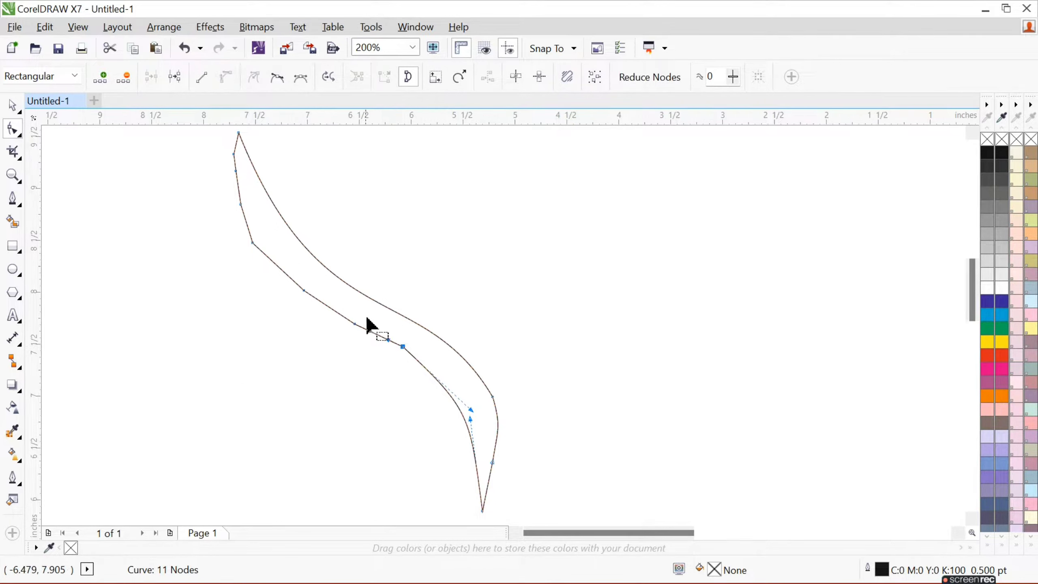
double_click(403, 347)
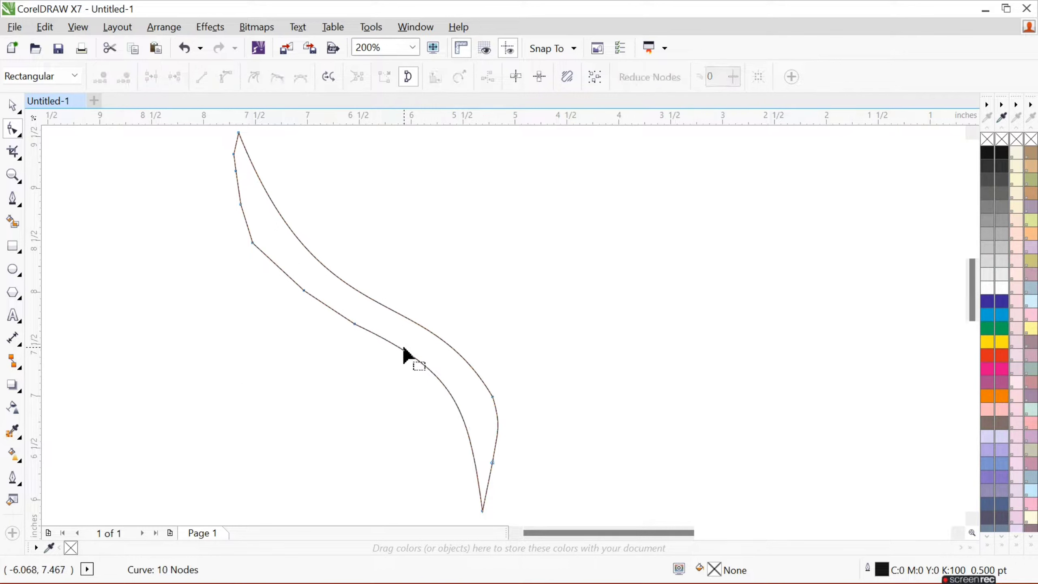
left_click(354, 323)
left_click(226, 77)
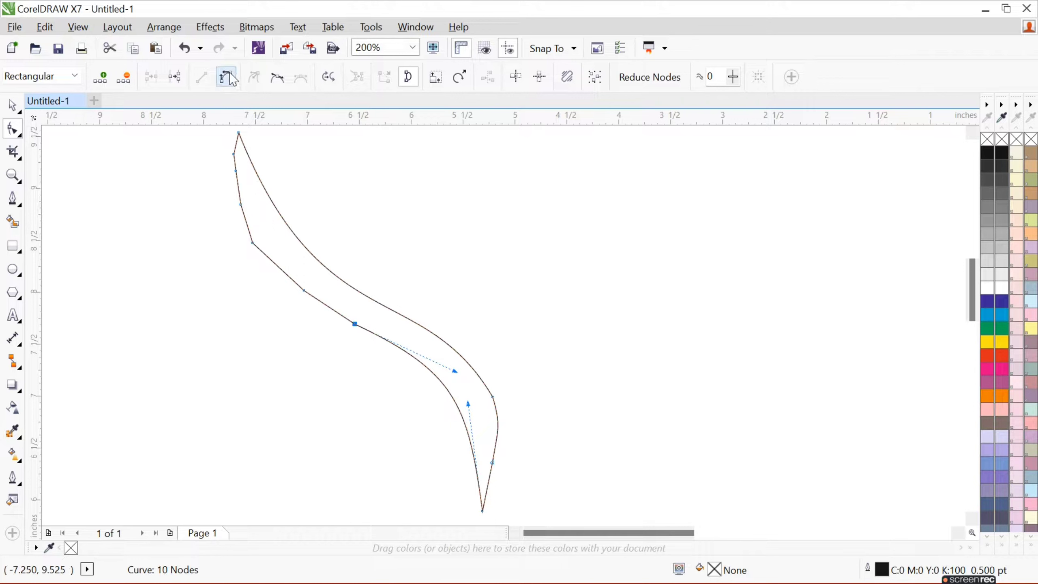
double_click(354, 324)
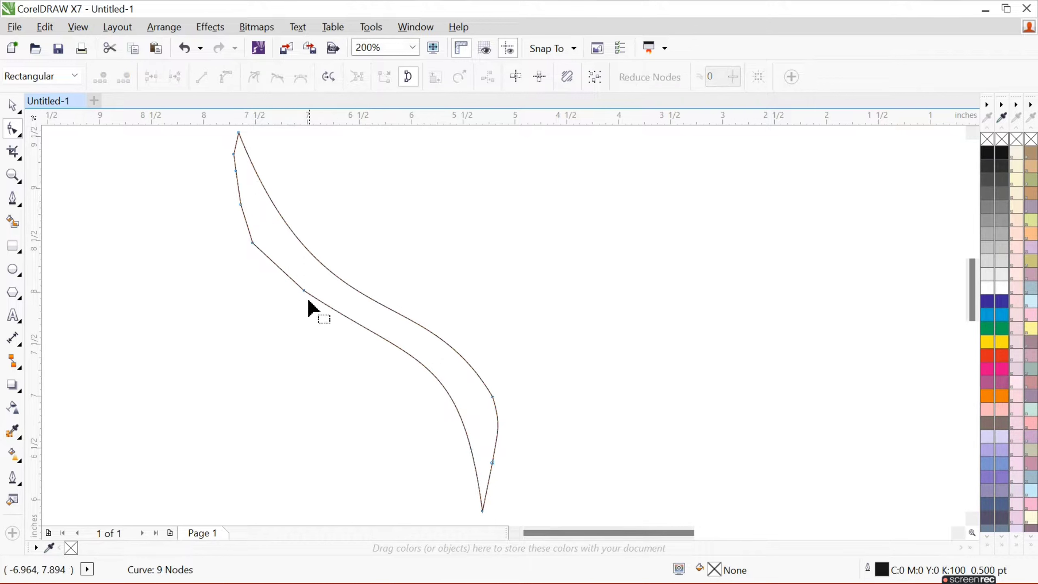
left_click(304, 290)
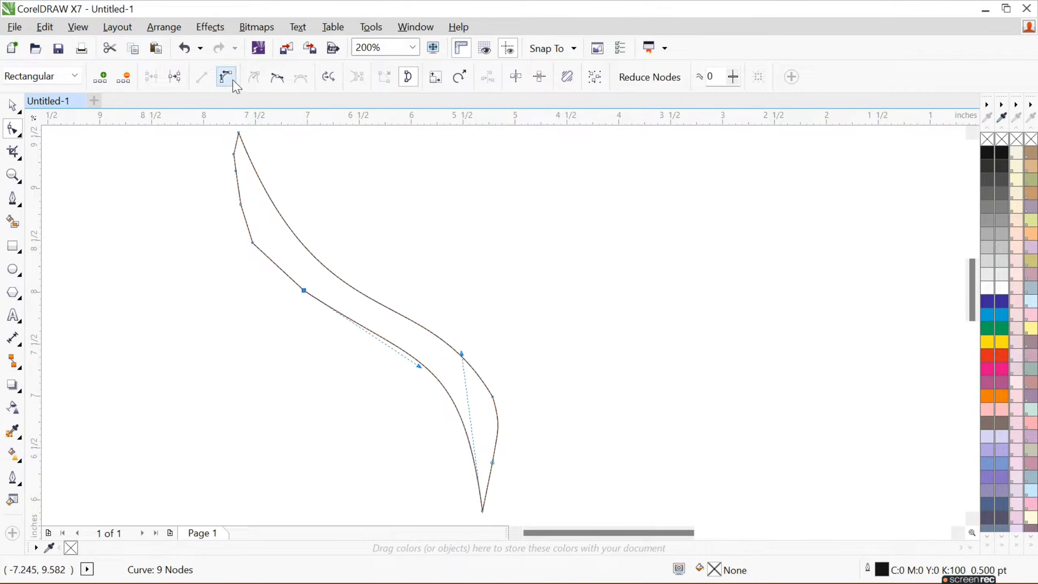
left_click(226, 77)
double_click(303, 291)
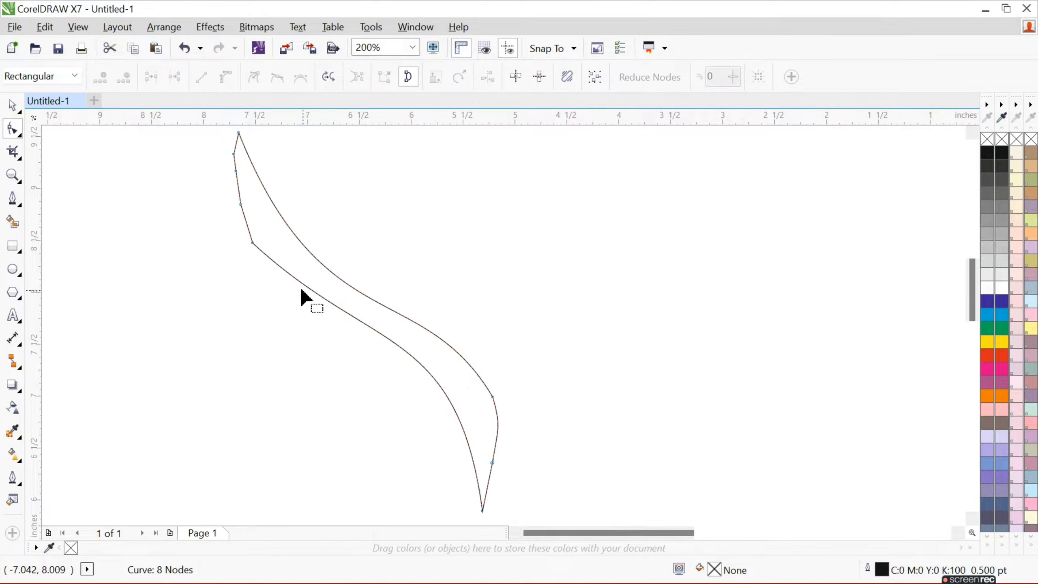
left_click(253, 243)
left_click(226, 77)
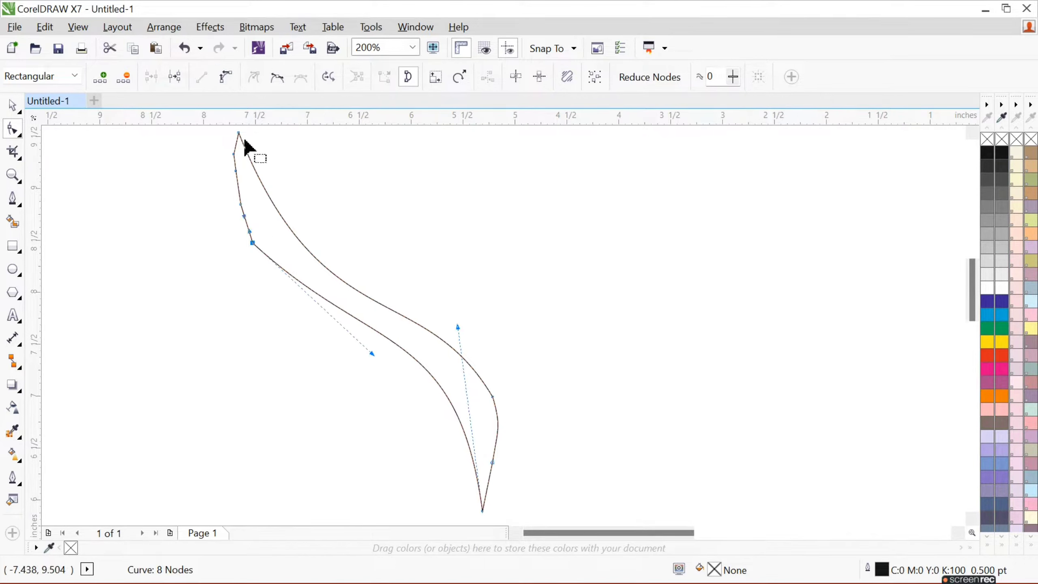
double_click(252, 243)
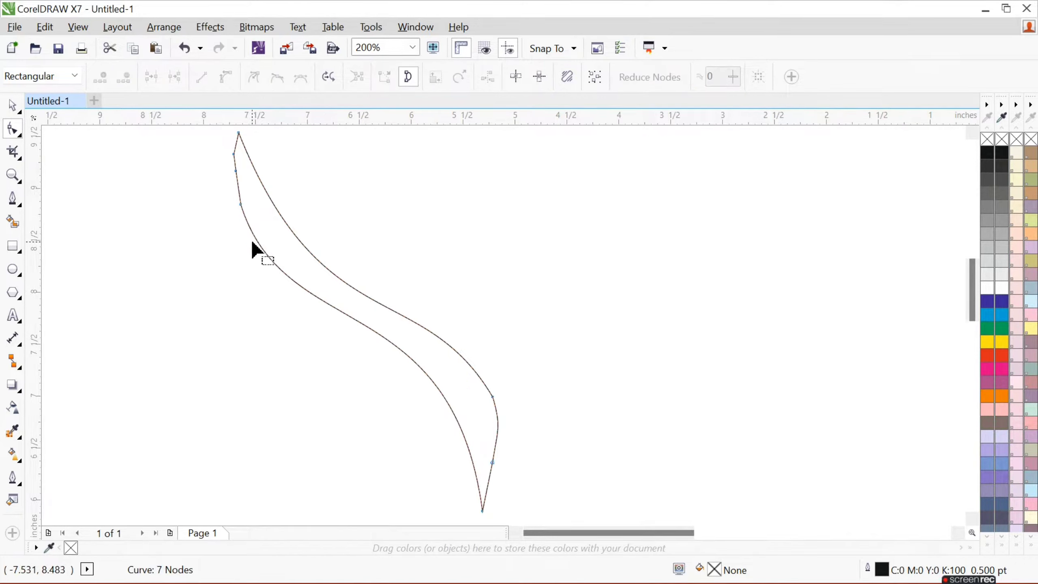
- Curve and delete the top-left and right-bend nodes, leaving a 3-node S-curve
left_click(241, 204)
left_click(226, 78)
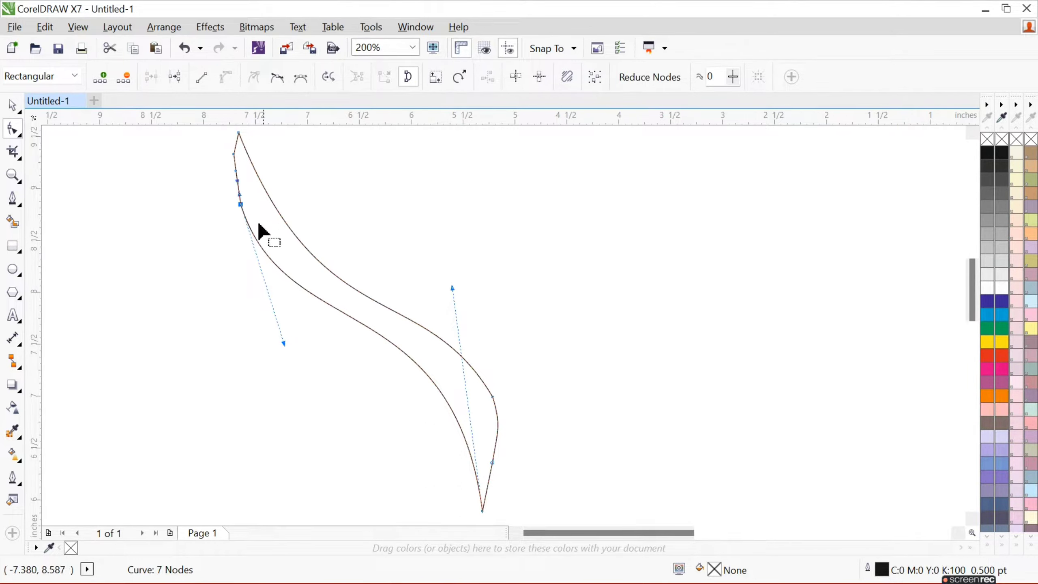
left_click(241, 205)
double_click(240, 204)
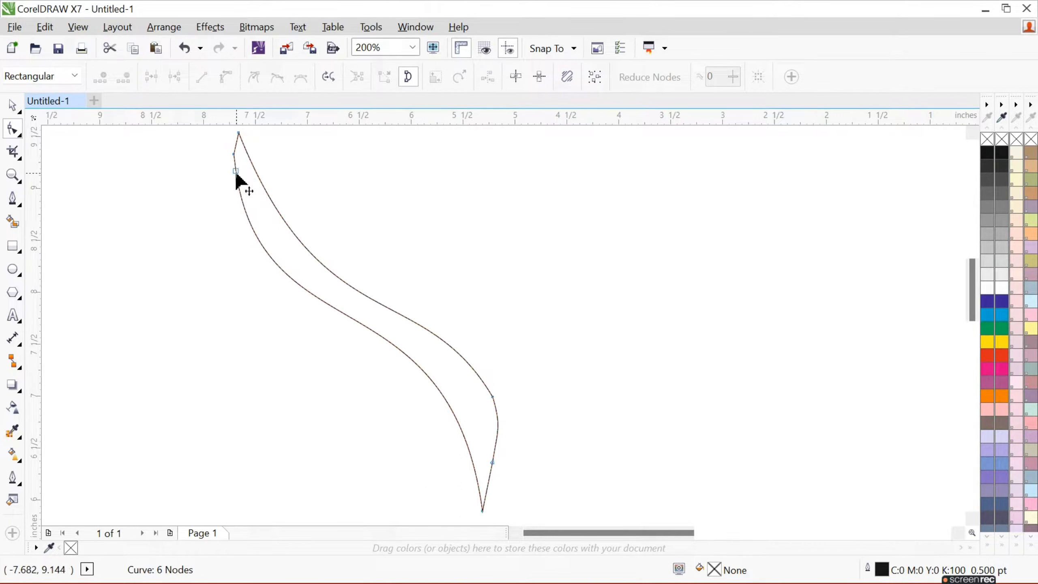
left_click(236, 171)
left_click(226, 77)
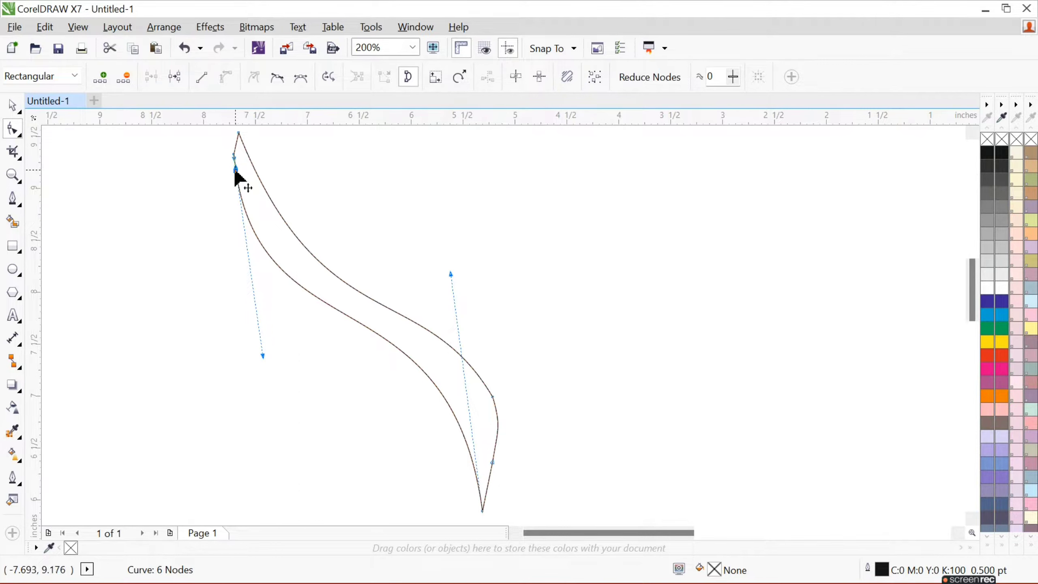
double_click(236, 171)
left_click(234, 154)
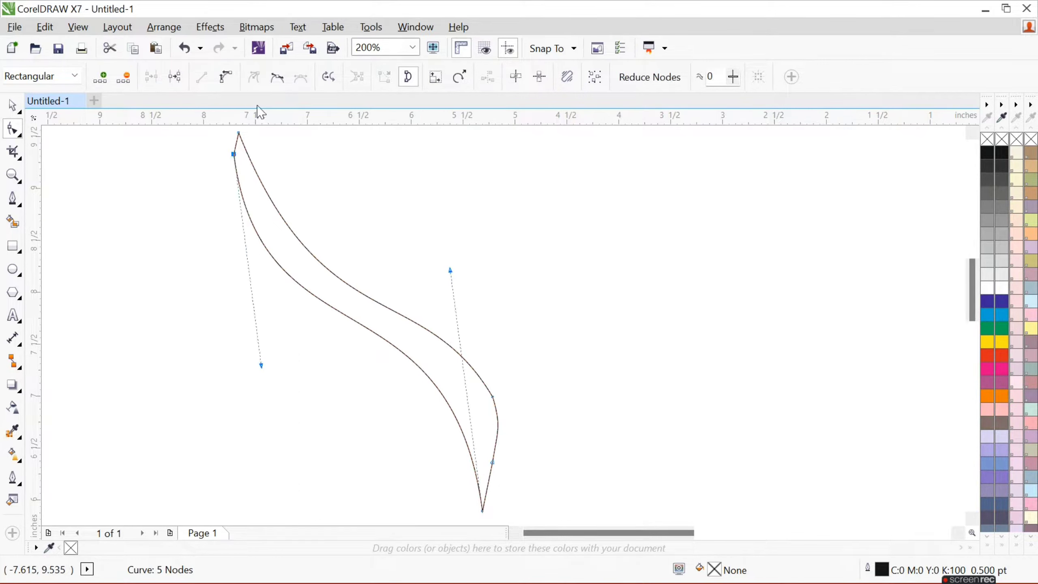
left_click(232, 80)
double_click(233, 155)
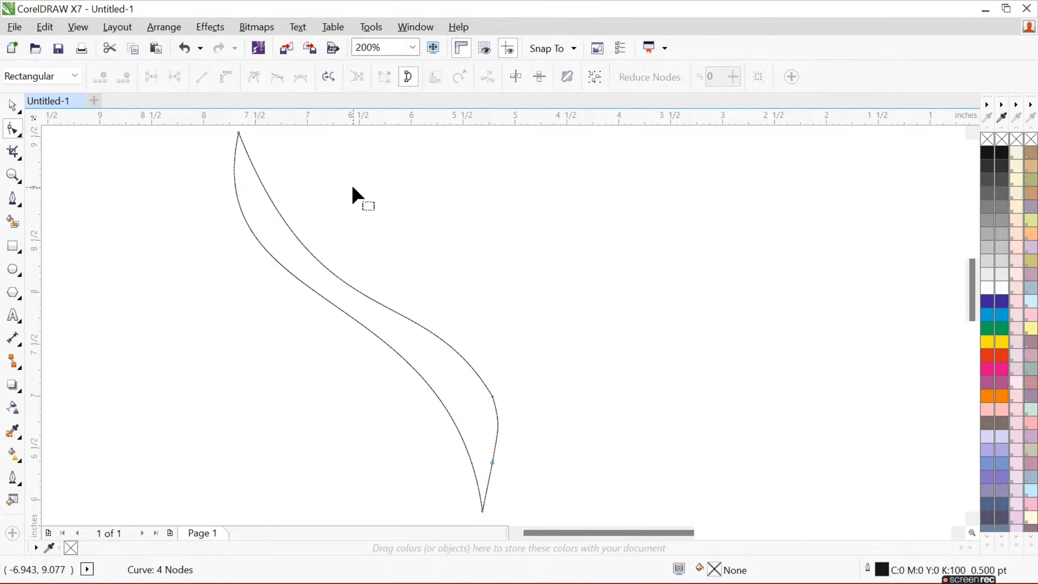
left_click(495, 402)
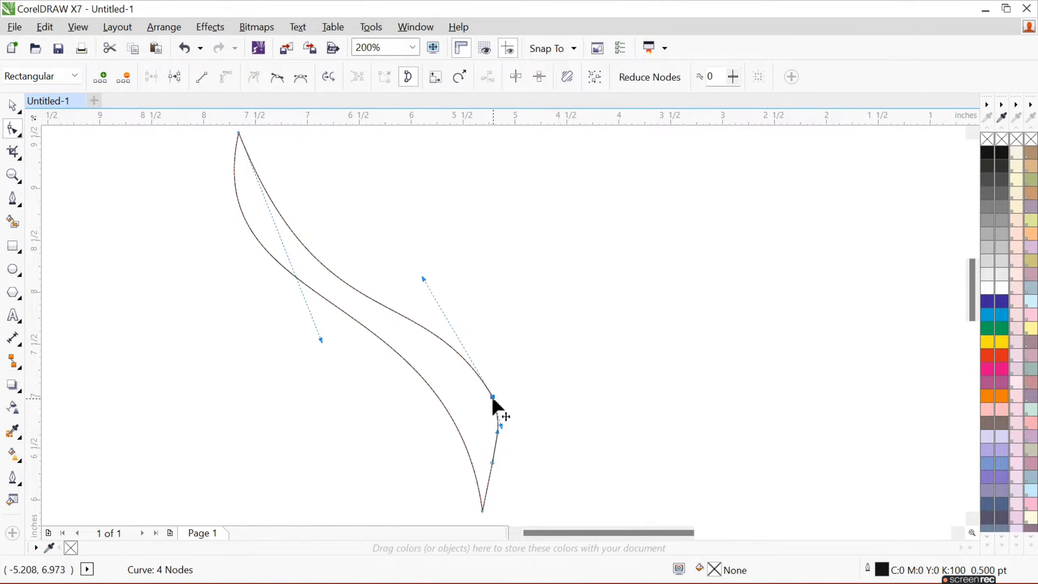
double_click(494, 398)
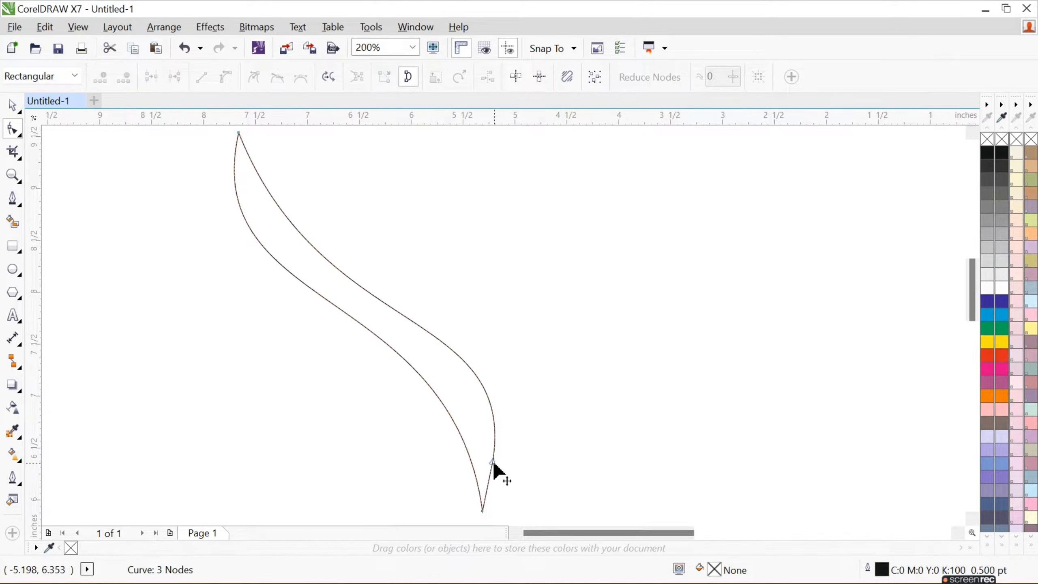
left_click(496, 469)
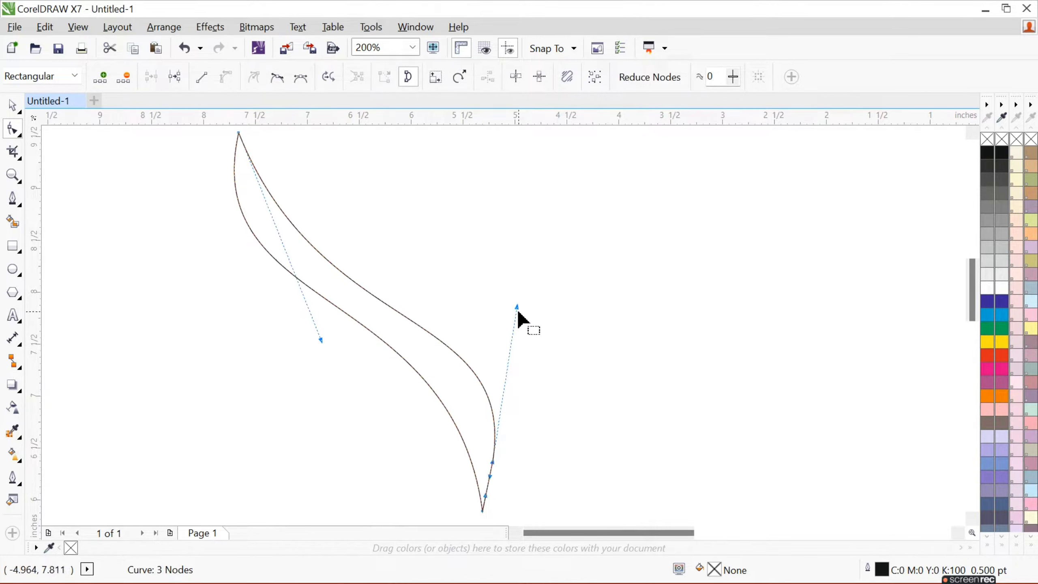
left_click(13, 105)
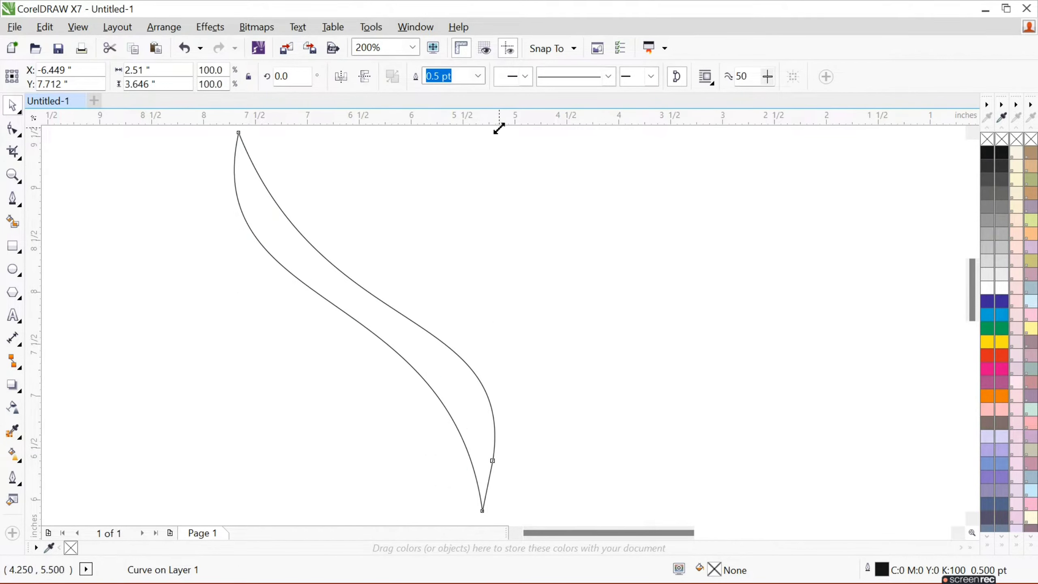
- Resize the S-curve to about 120% and tilt it about 6° counter-clockwise
left_click_drag(499, 129, 472, 166)
left_click_drag(406, 351, 435, 333)
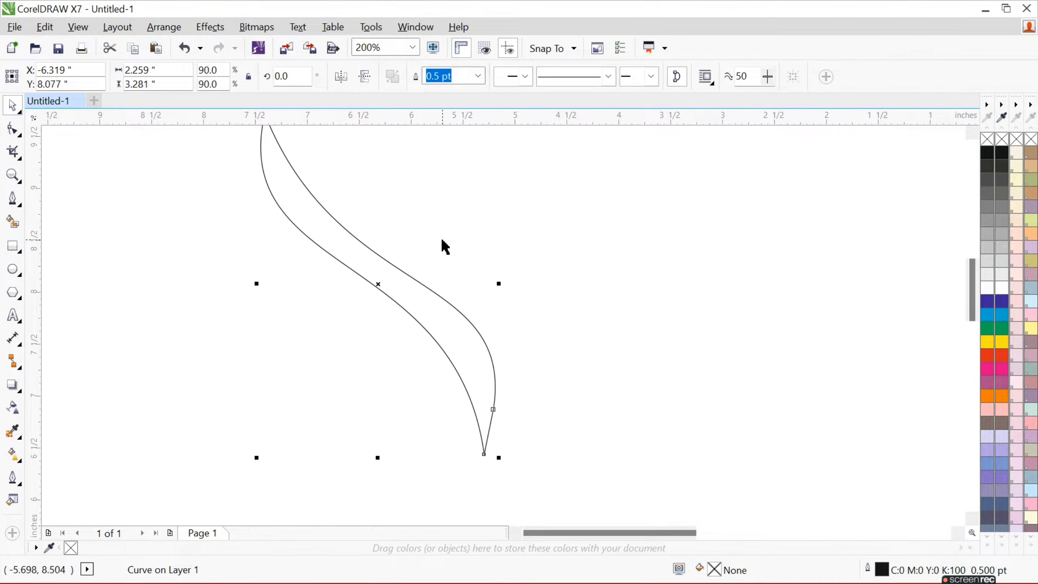
scroll(445, 246, "down", 1)
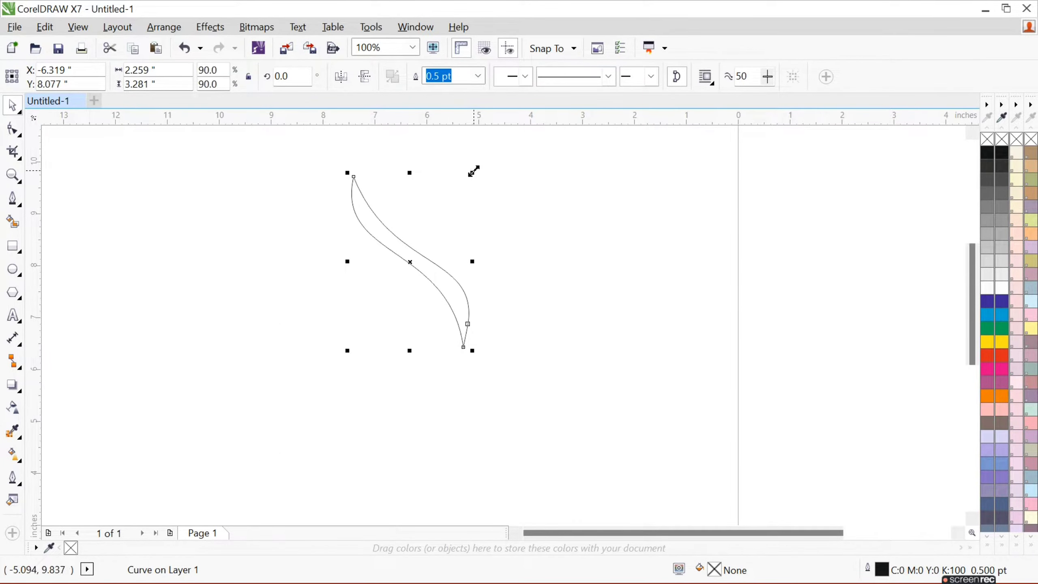
left_click_drag(472, 172, 465, 182)
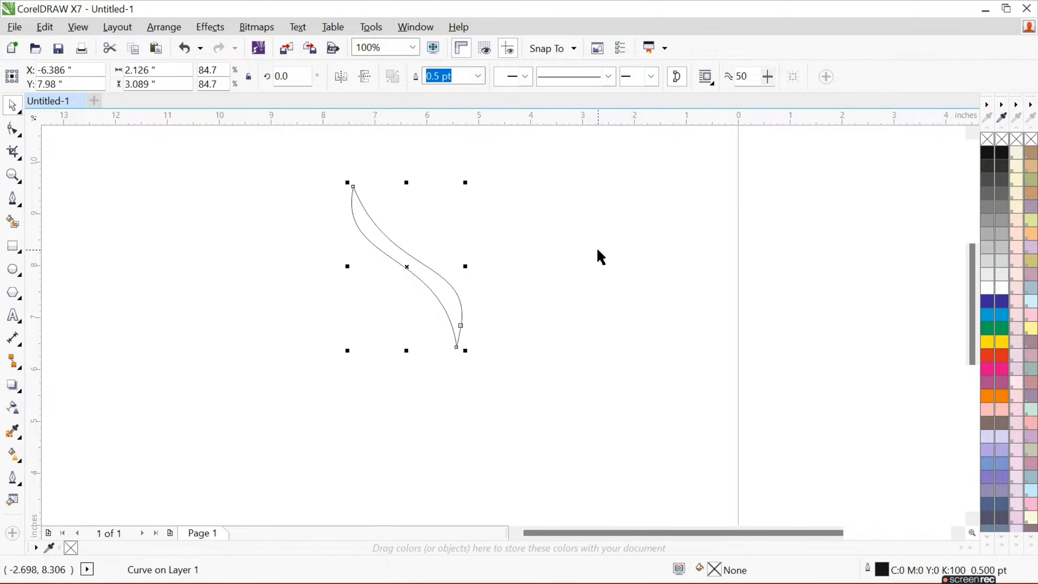
scroll(802, 532, "right", 3)
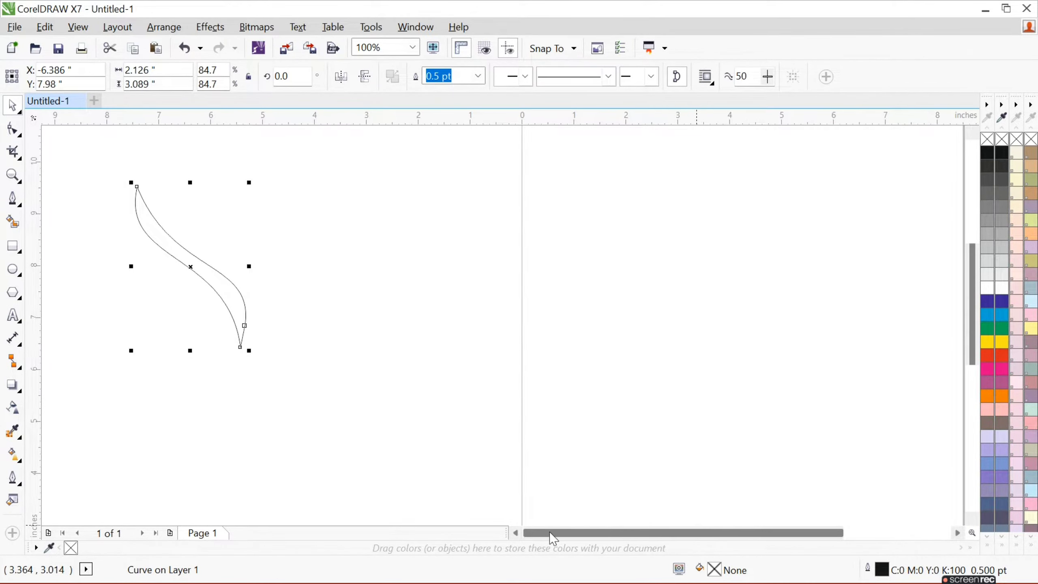
left_click(515, 532)
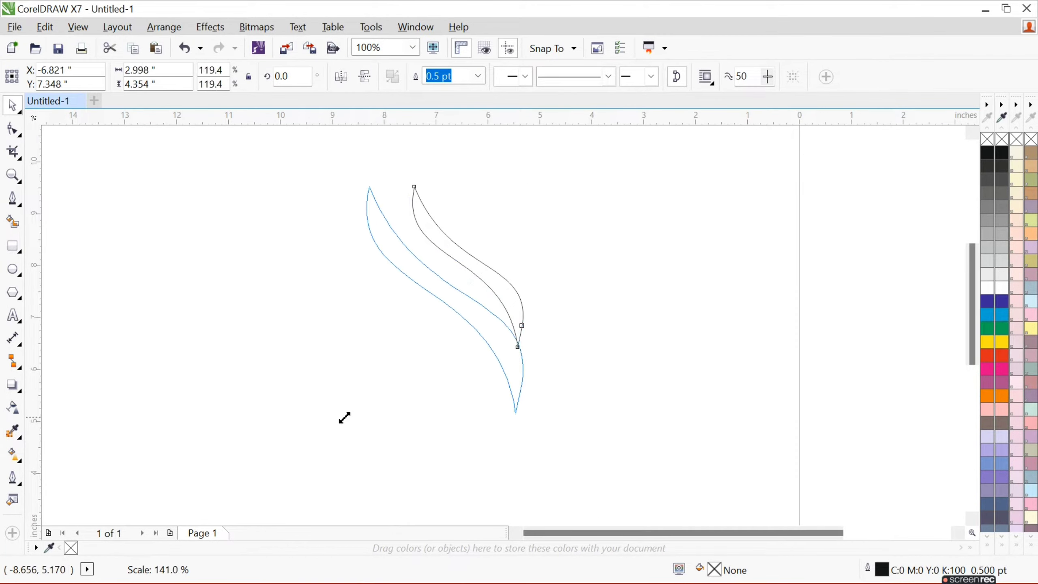
left_click_drag(411, 353, 365, 420)
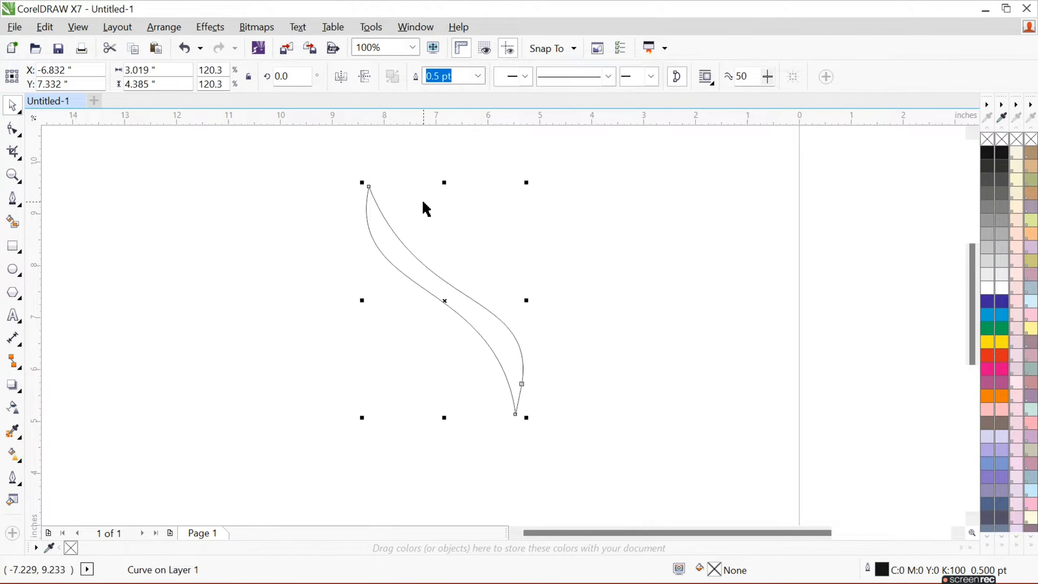
left_click(446, 302)
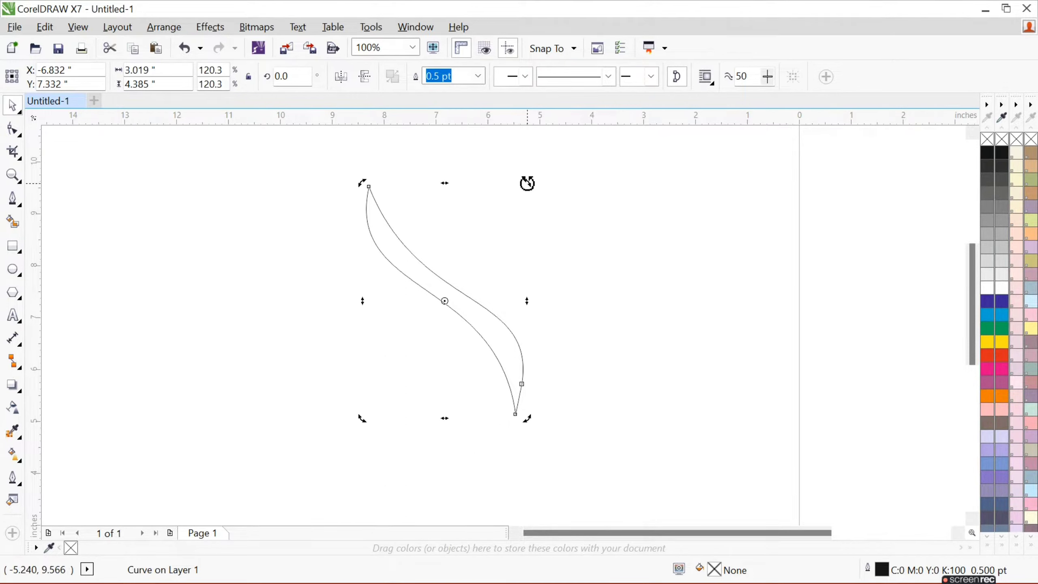
left_click_drag(527, 182, 509, 179)
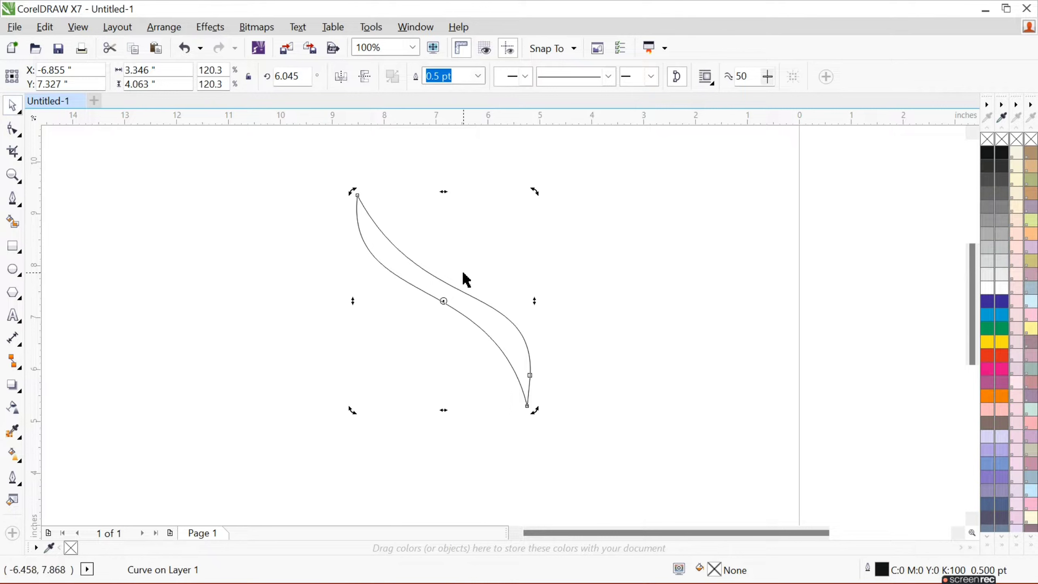
- Make two offset copies of the curve and nudge them into place side by side
left_click_drag(466, 280, 464, 271)
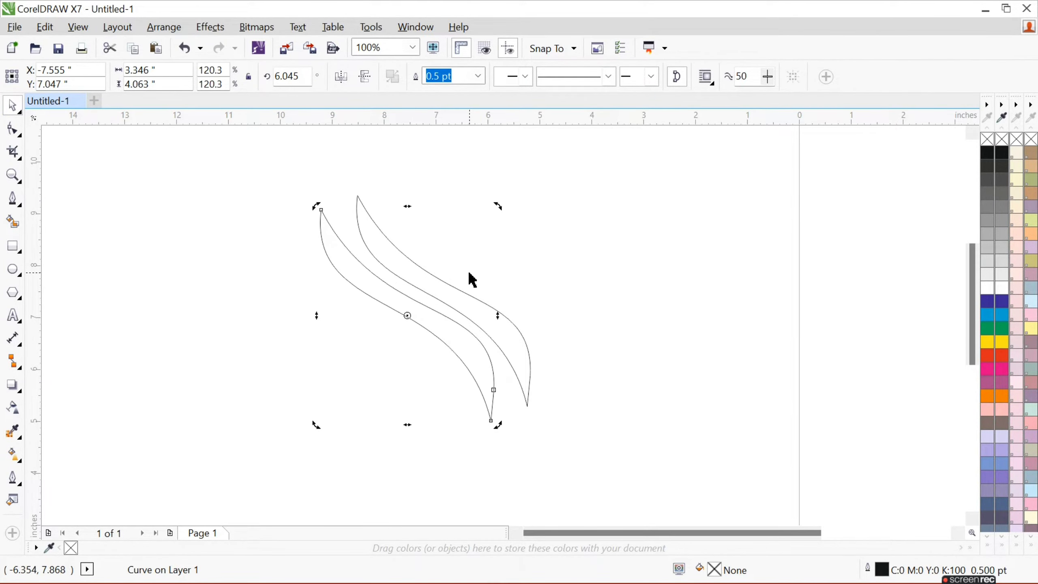
left_click_drag(468, 273, 466, 273)
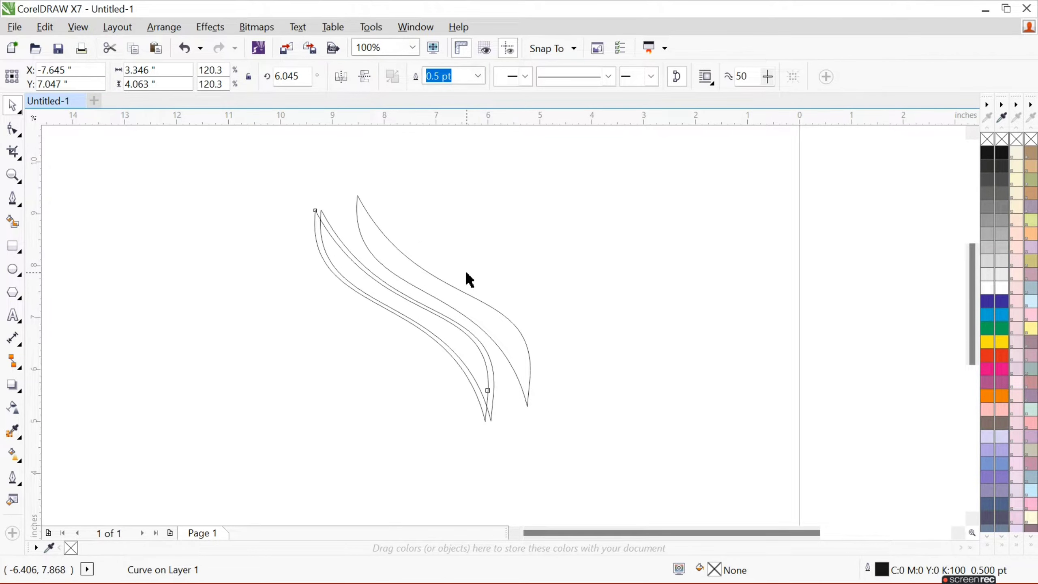
key("Down")
key("Down")
key("Down")
key("Down")
key("Down")
key("Down")
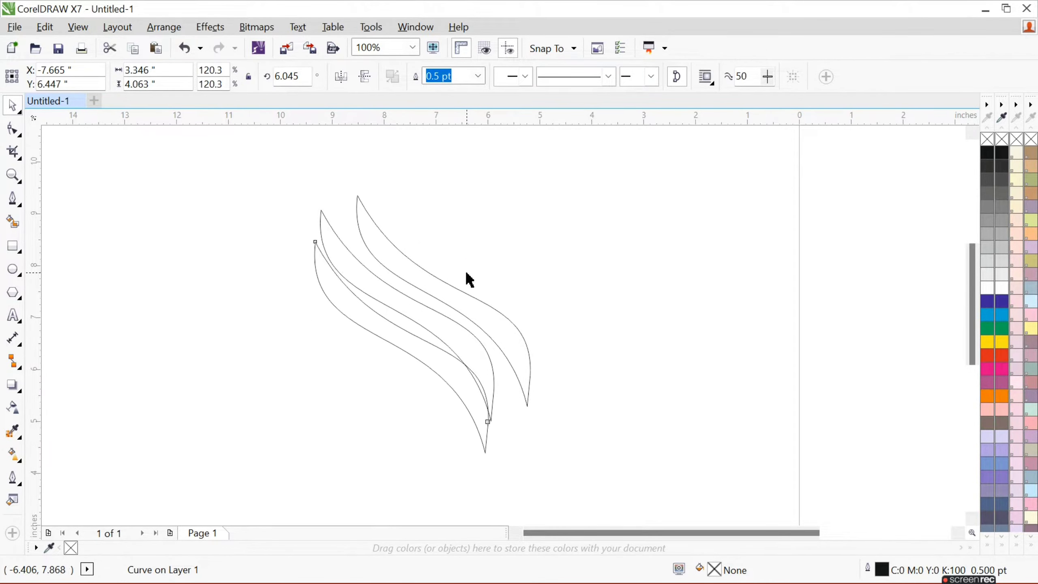
key("Down")
key("Down")
key("Down")
key("Down")
key("Down")
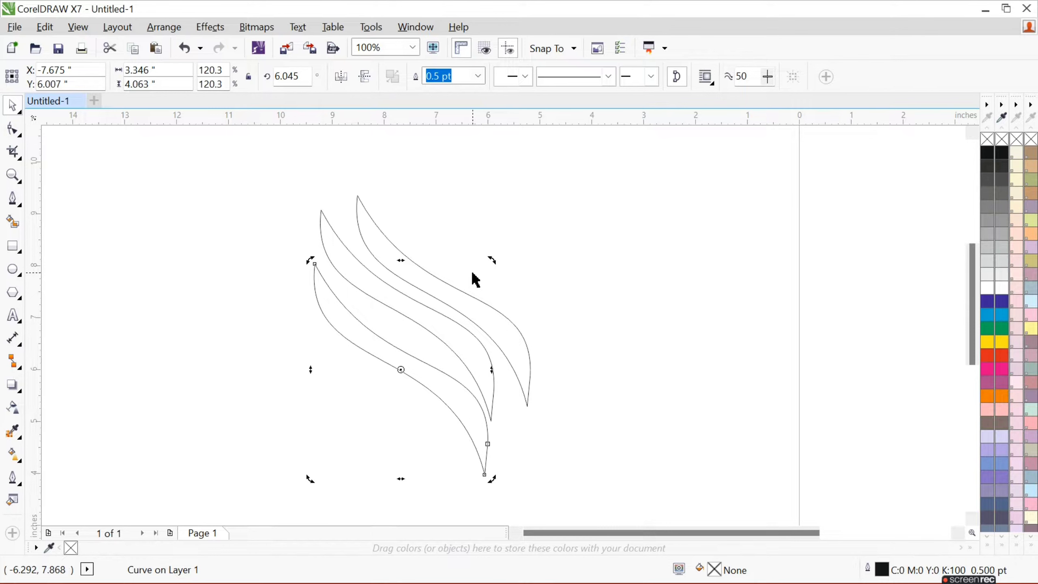
key("Left")
key("Down")
scroll(474, 265, "up", 2)
key("Left")
key("Left")
key("Left")
scroll(473, 243, "down", 1)
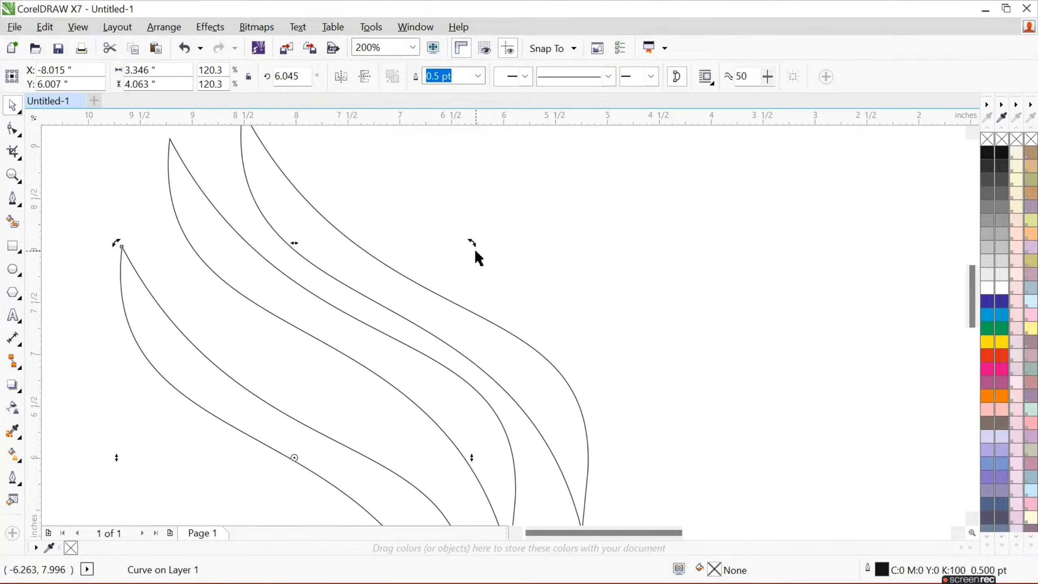
scroll(474, 248, "down", 1)
scroll(478, 258, "up", 1)
left_click_drag(529, 392, 511, 347)
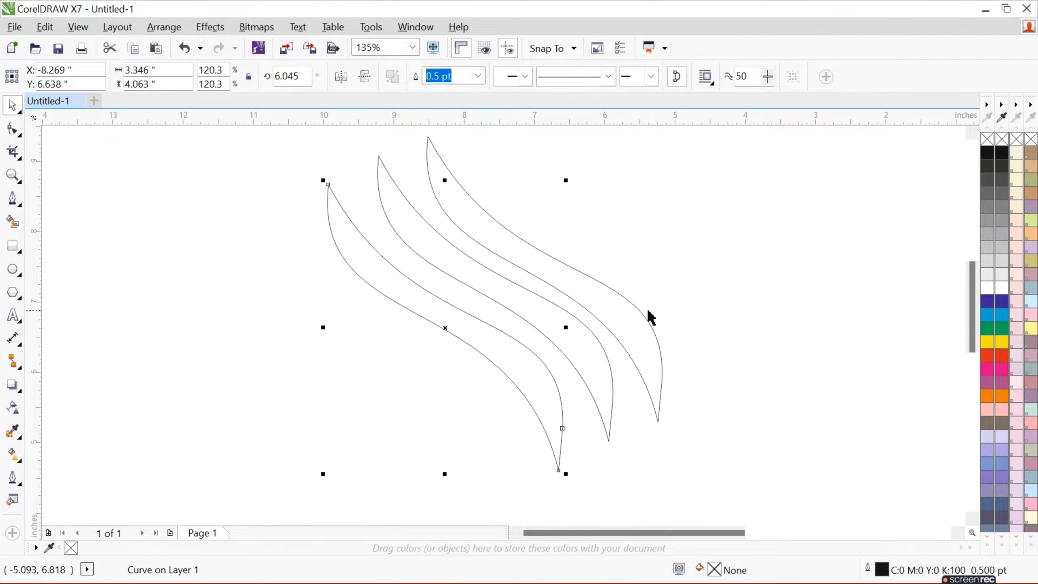
- Rotate the rightmost wave and move it up to the top of the stack
left_click(629, 309)
left_click(553, 280)
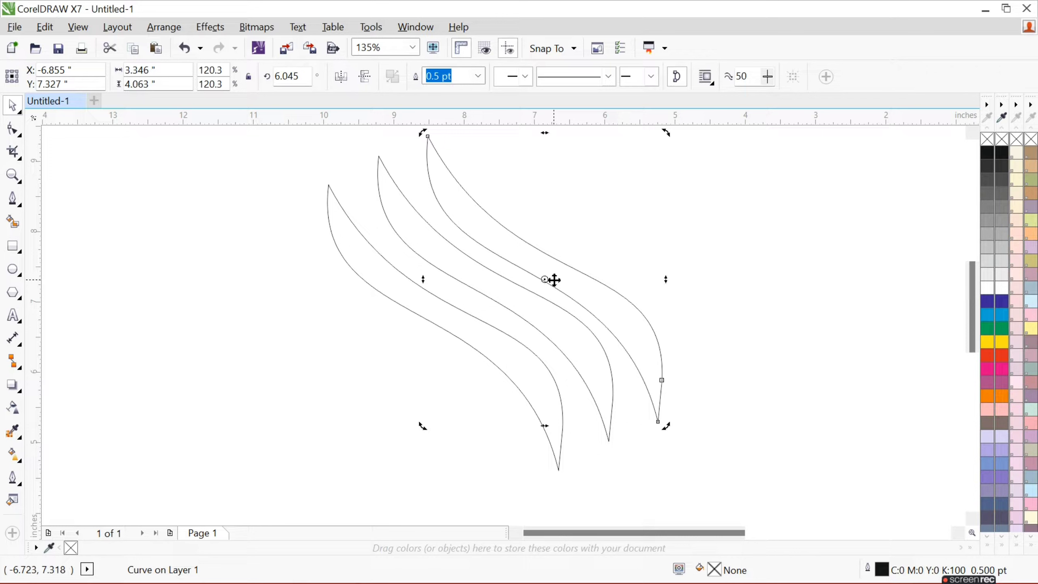
left_click_drag(665, 139, 644, 276)
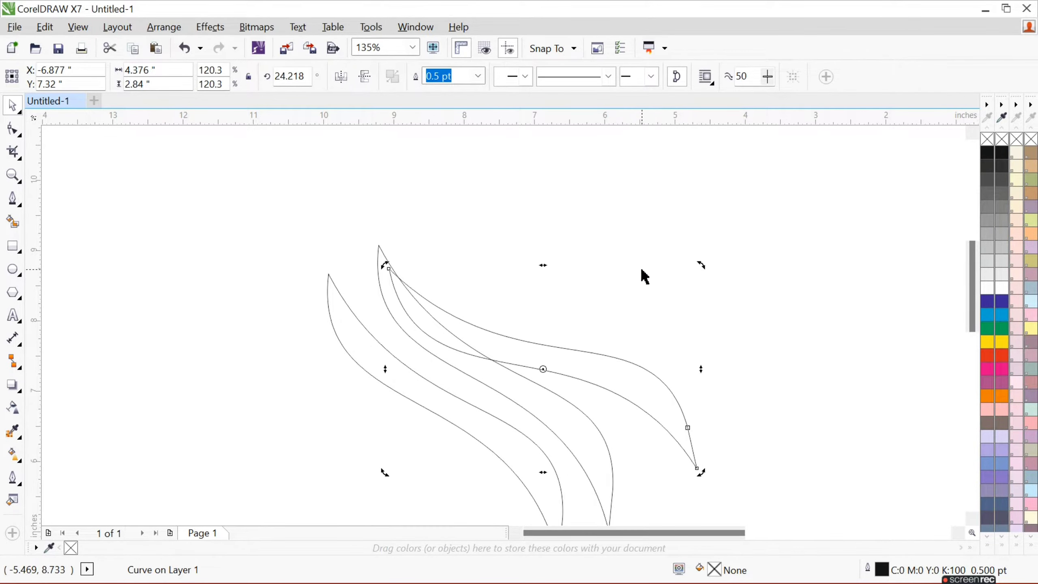
left_click_drag(610, 374, 522, 252)
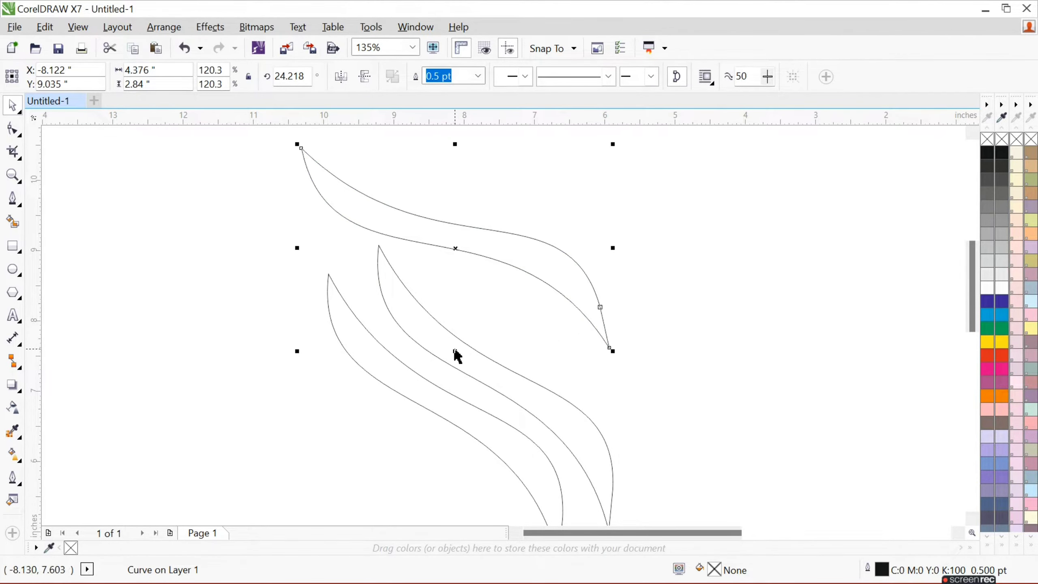
- Rotate the middle wave about 27° and place it under the top wave
left_click(504, 370)
left_click_drag(537, 415, 435, 311)
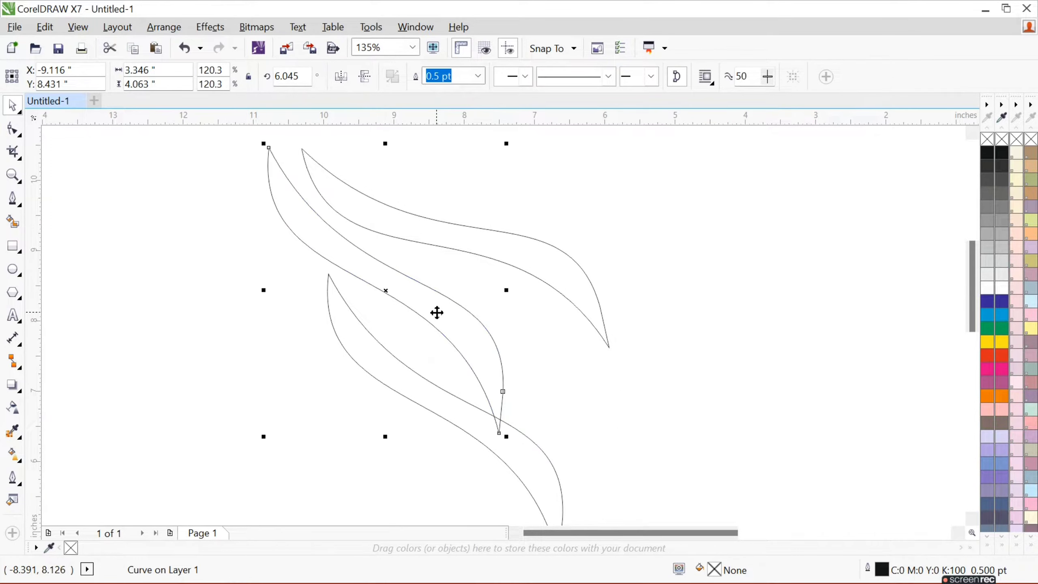
left_click(457, 248)
left_click_drag(506, 146, 516, 335)
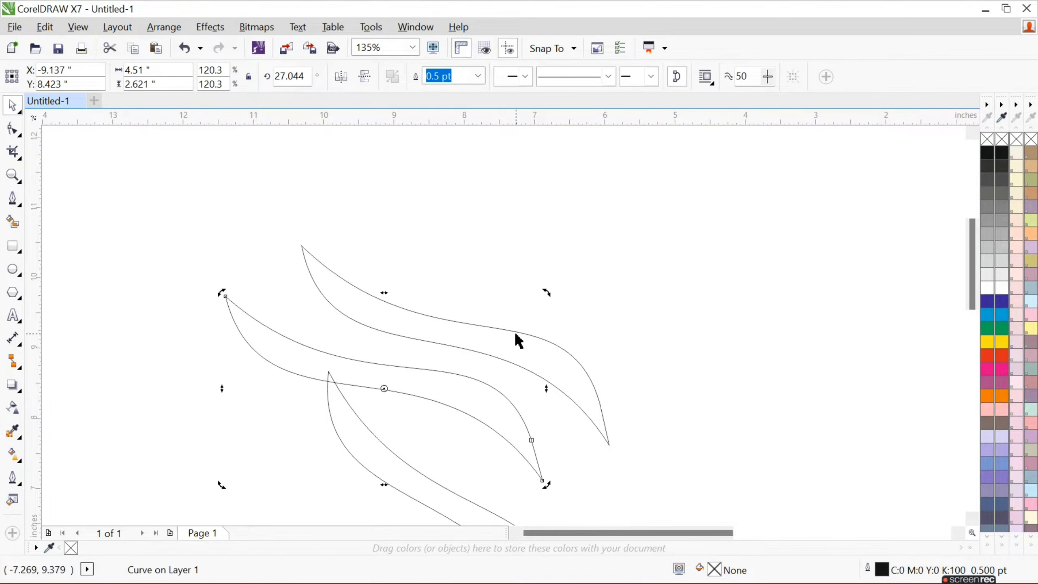
left_click_drag(483, 406, 526, 400)
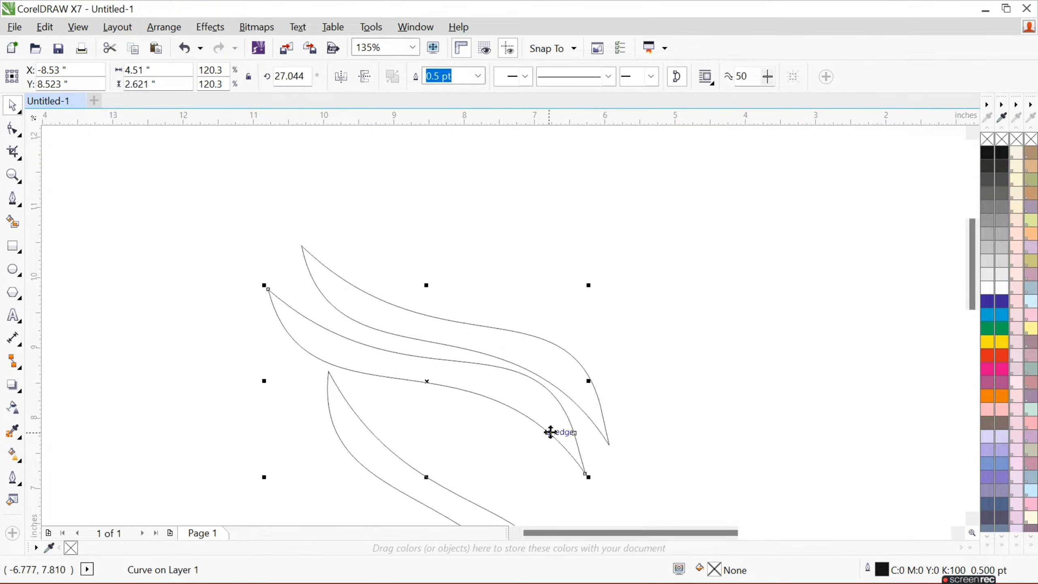
left_click_drag(533, 411, 543, 428)
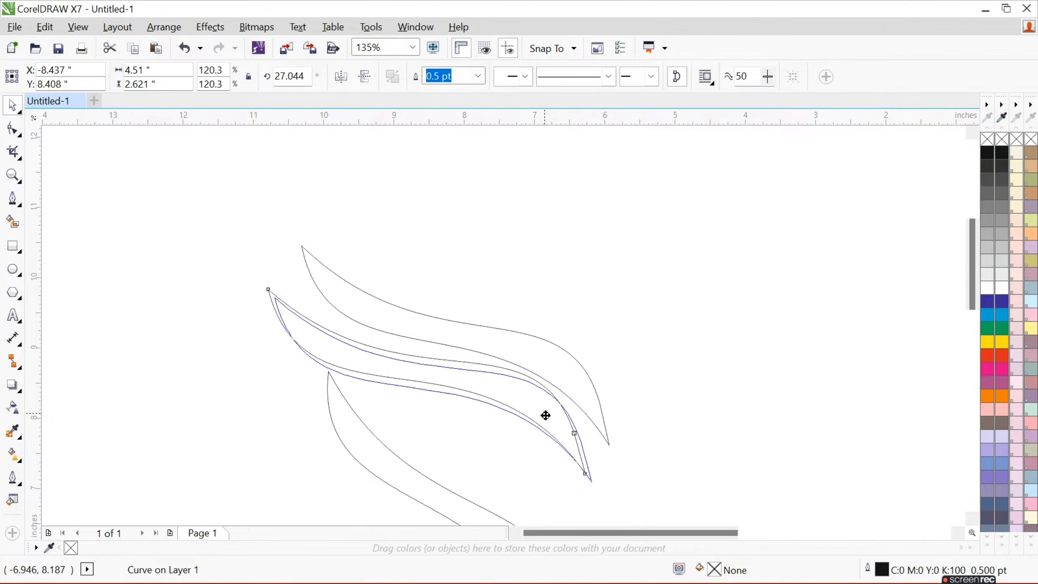
- Rotate the lower wave about 23° and set it beneath the middle wave
left_click(385, 473)
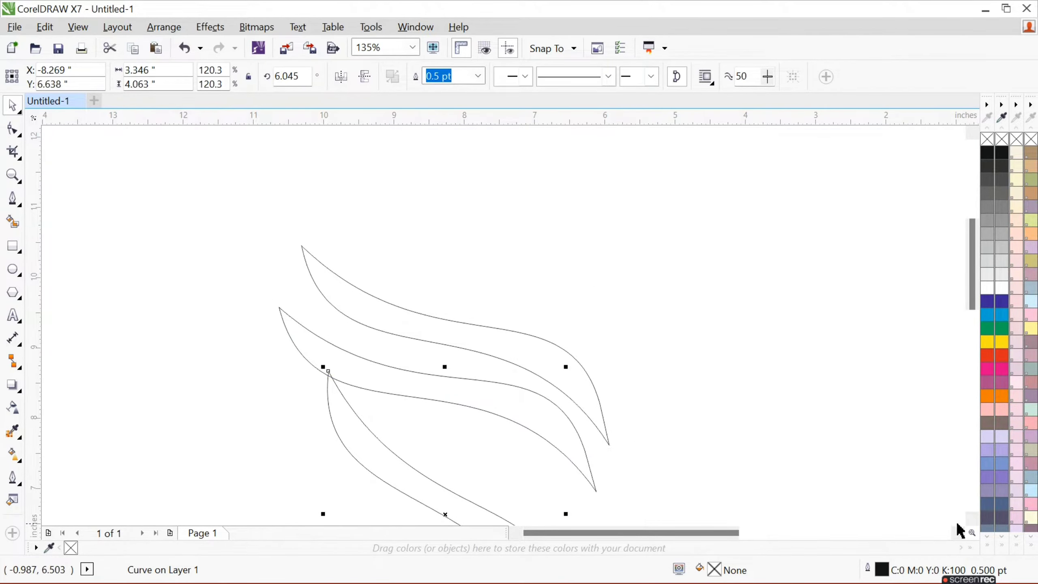
left_click(972, 519)
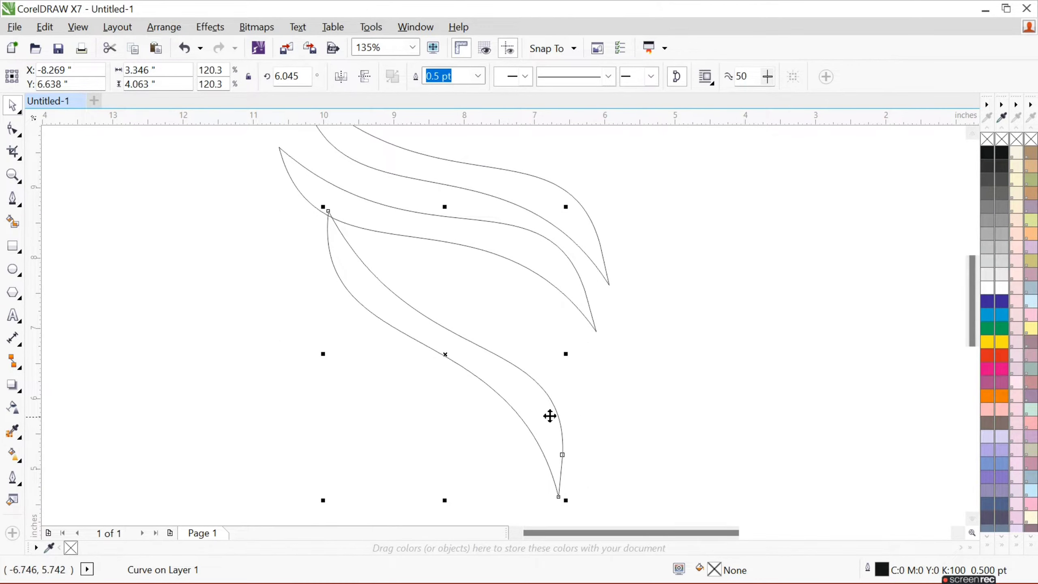
left_click_drag(550, 416, 546, 378)
left_click(542, 397)
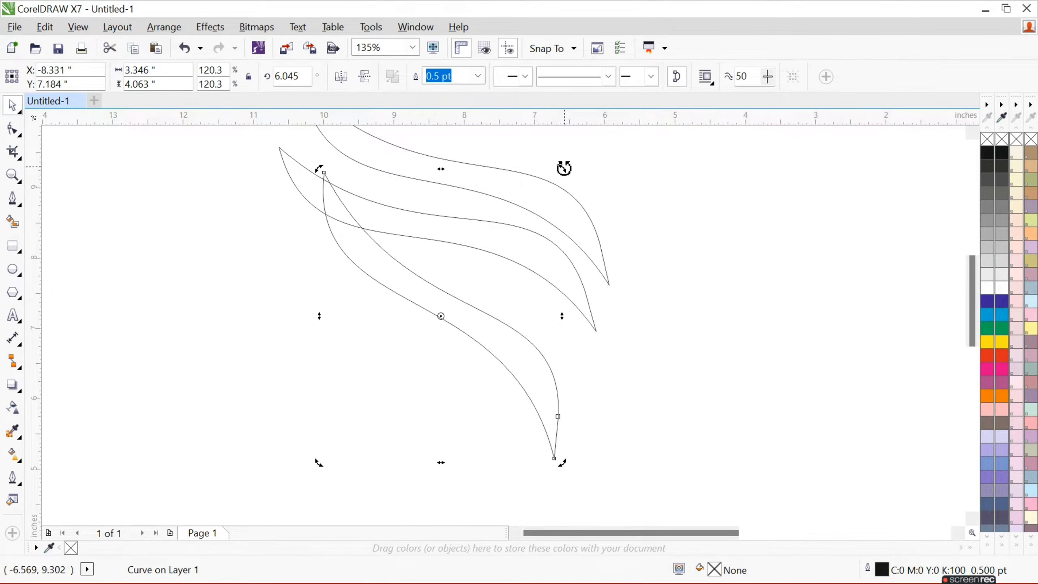
left_click_drag(564, 168, 519, 138)
left_click_drag(528, 338, 507, 319)
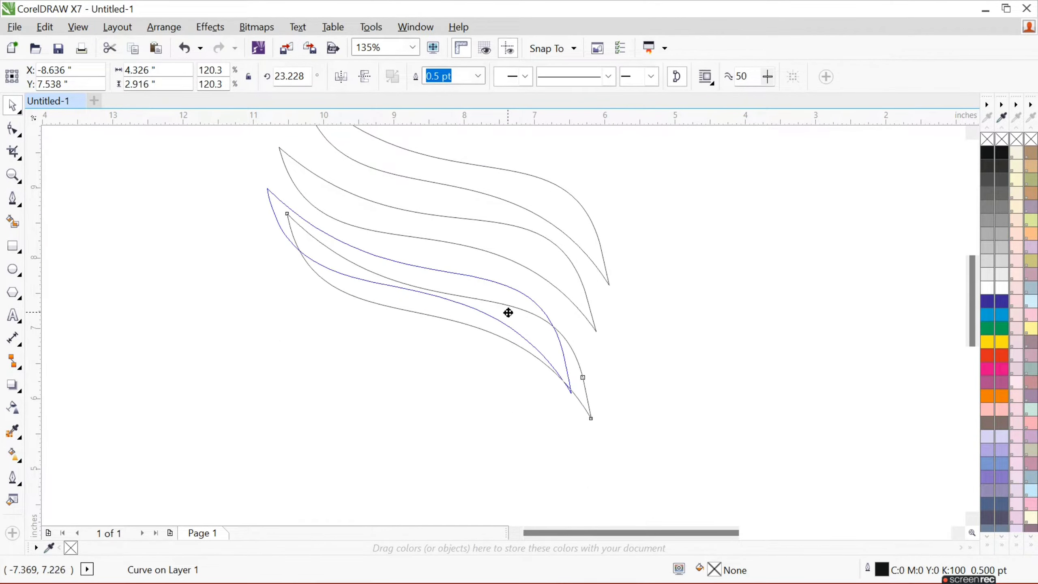
left_click(742, 328)
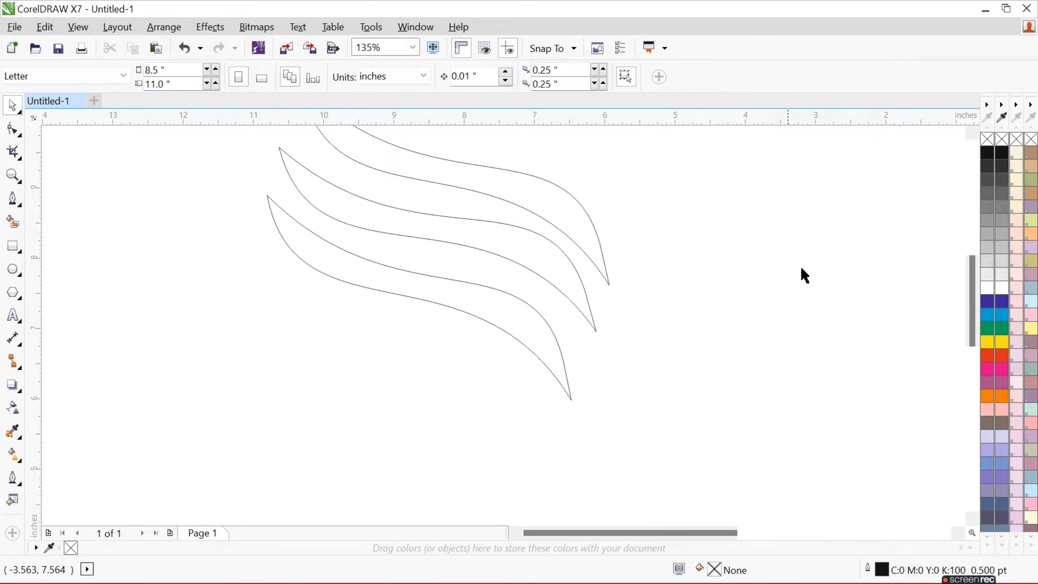
left_click_drag(971, 298, 514, 326)
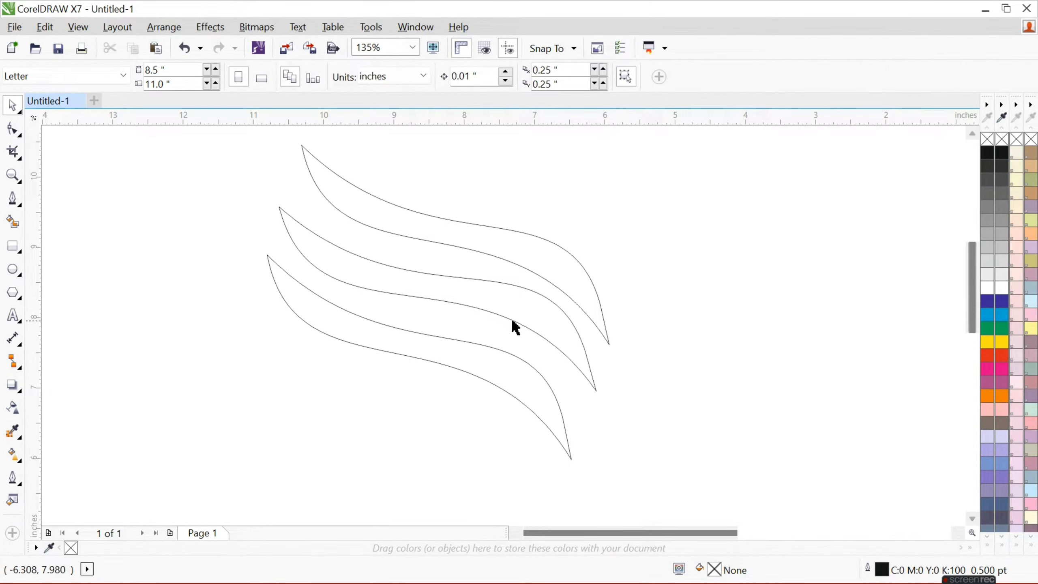
- Fill the top, middle and lower wave curves with the black swatch
left_click(505, 258)
left_click(987, 153)
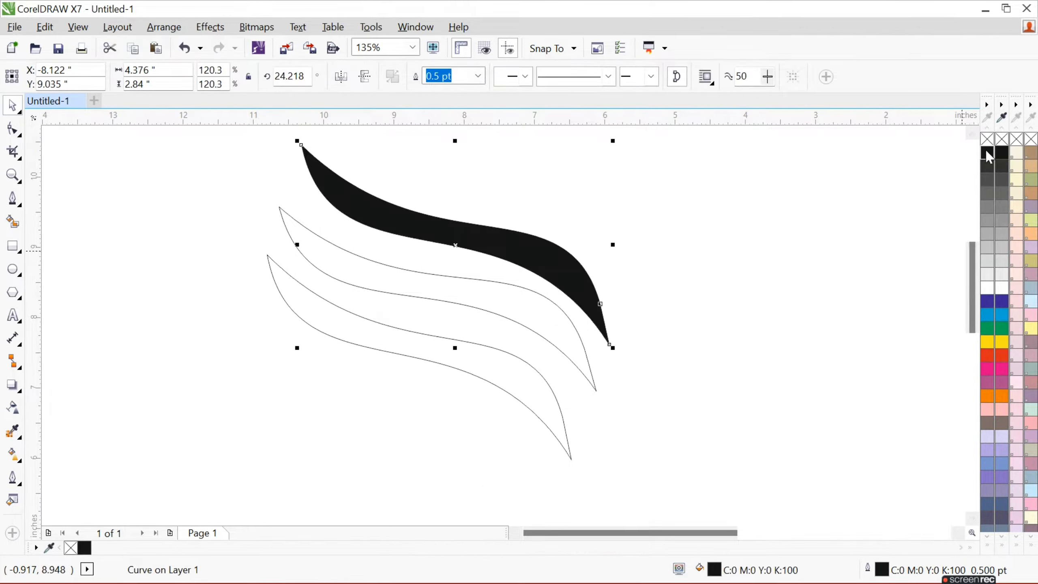
left_click(547, 339)
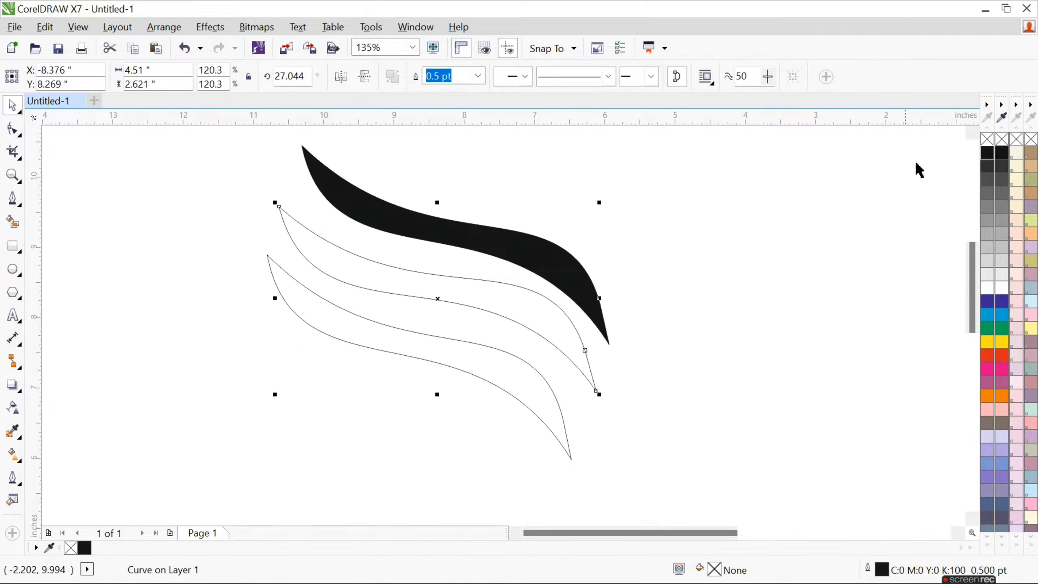
left_click(986, 154)
left_click(492, 384)
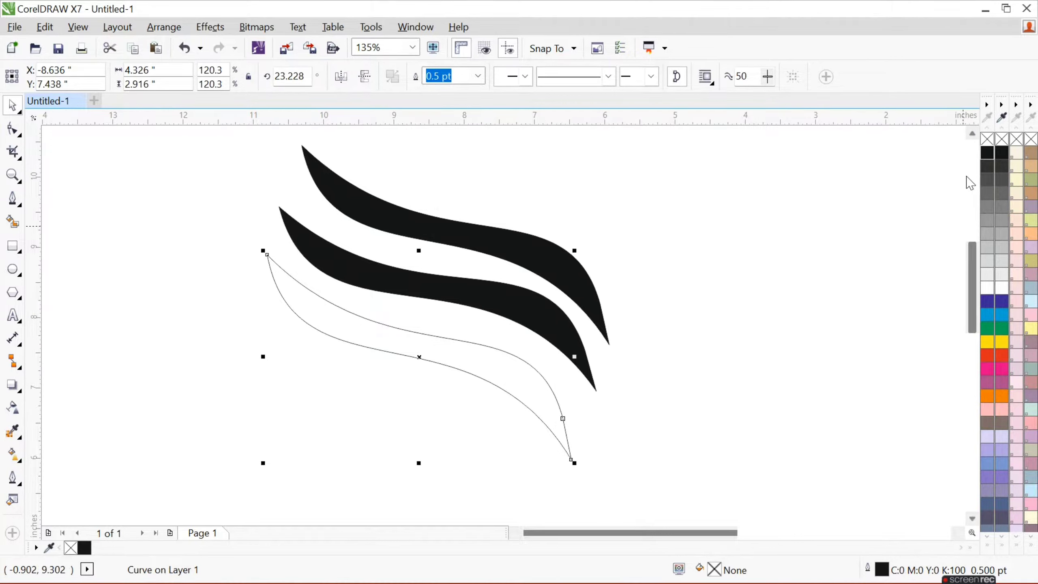
left_click(987, 153)
left_click(798, 336)
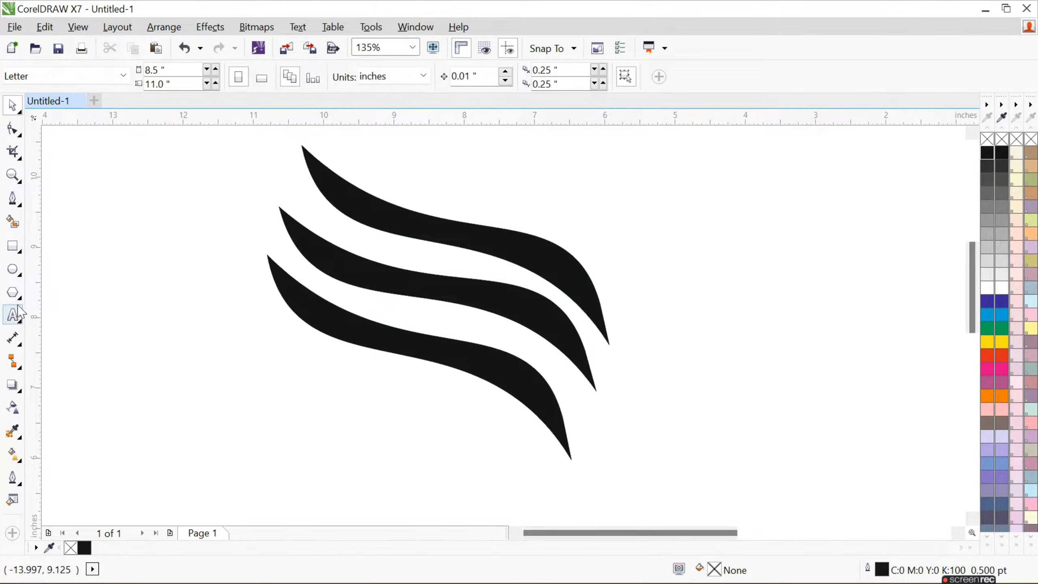
- Trace the front of the swan's neck with the Bezier tool, from the bottom wave's tip up to the head
left_click(13, 201)
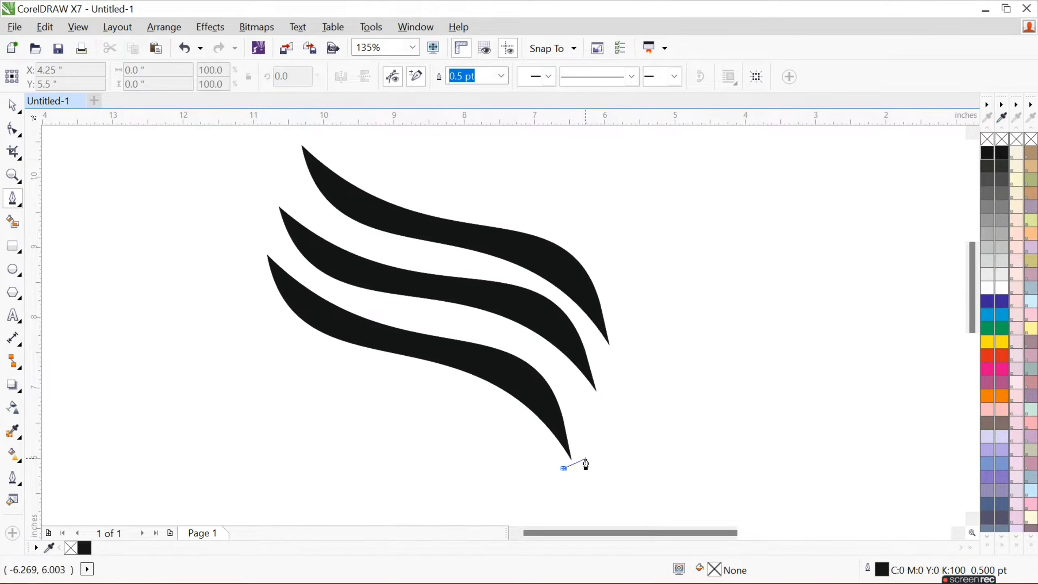
left_click(585, 464)
left_click(604, 429)
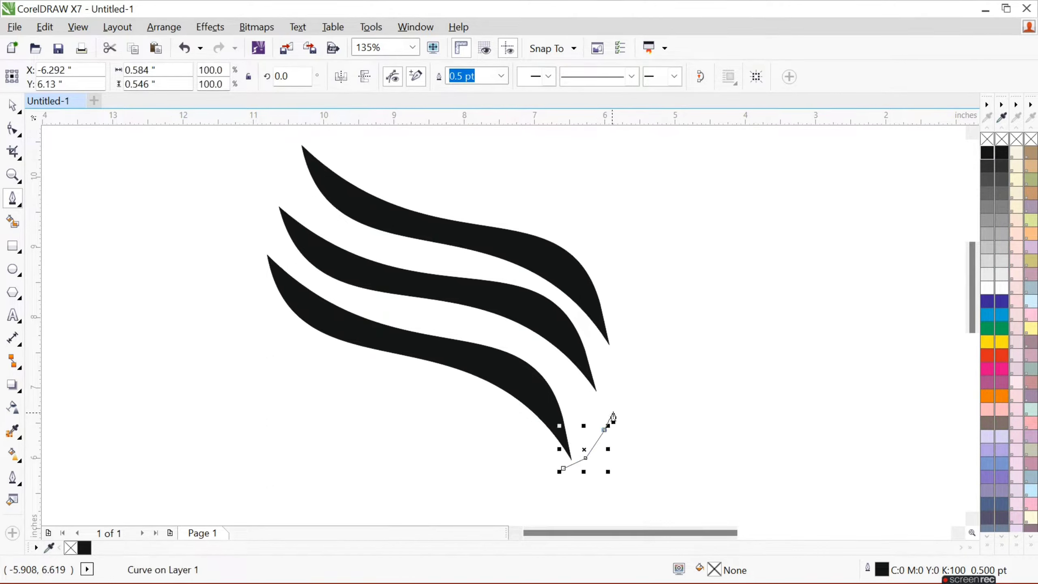
left_click(621, 391)
left_click(625, 355)
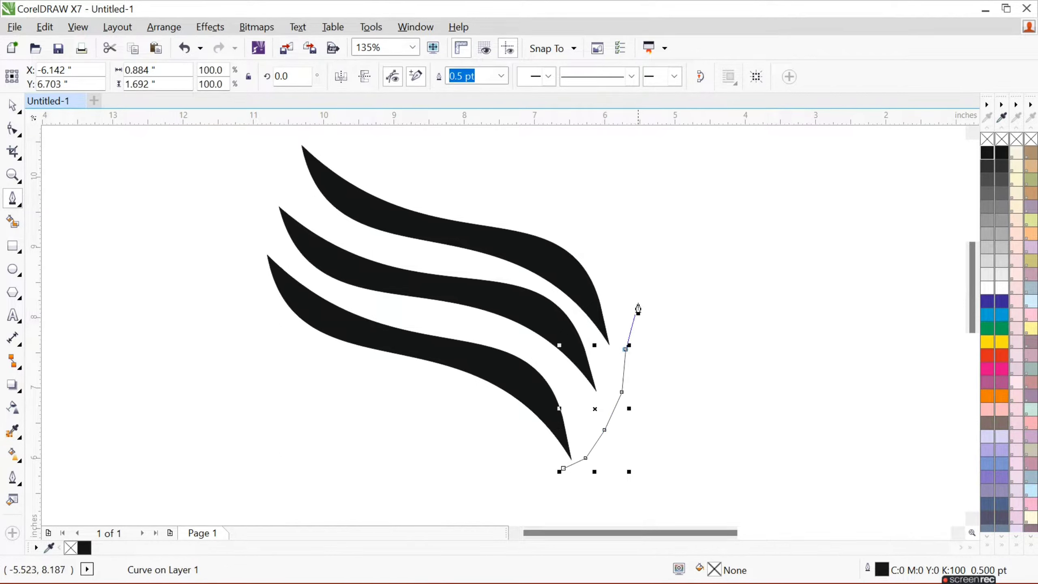
left_click(644, 291)
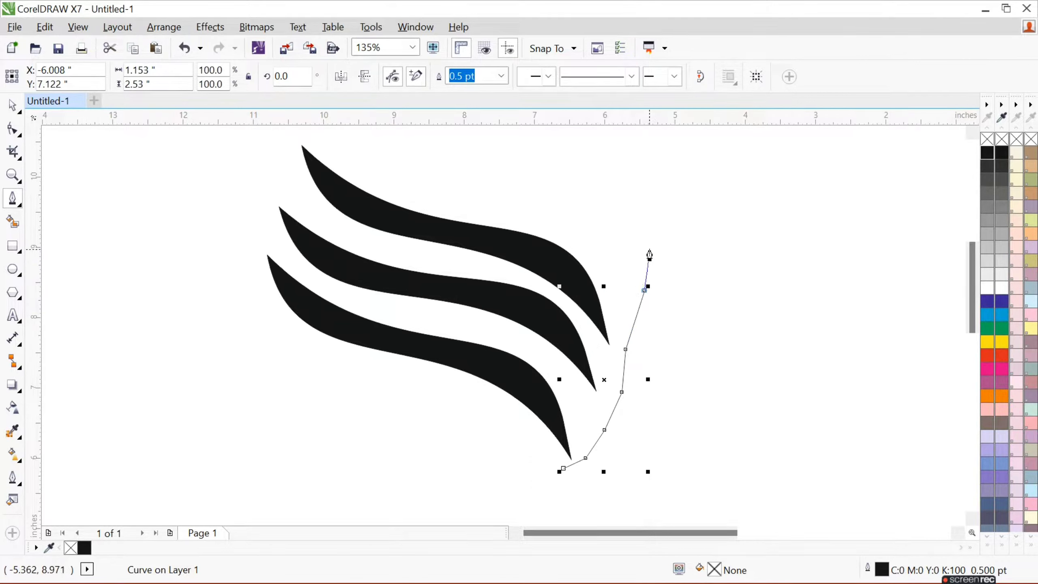
left_click(644, 247)
left_click(647, 221)
left_click(673, 198)
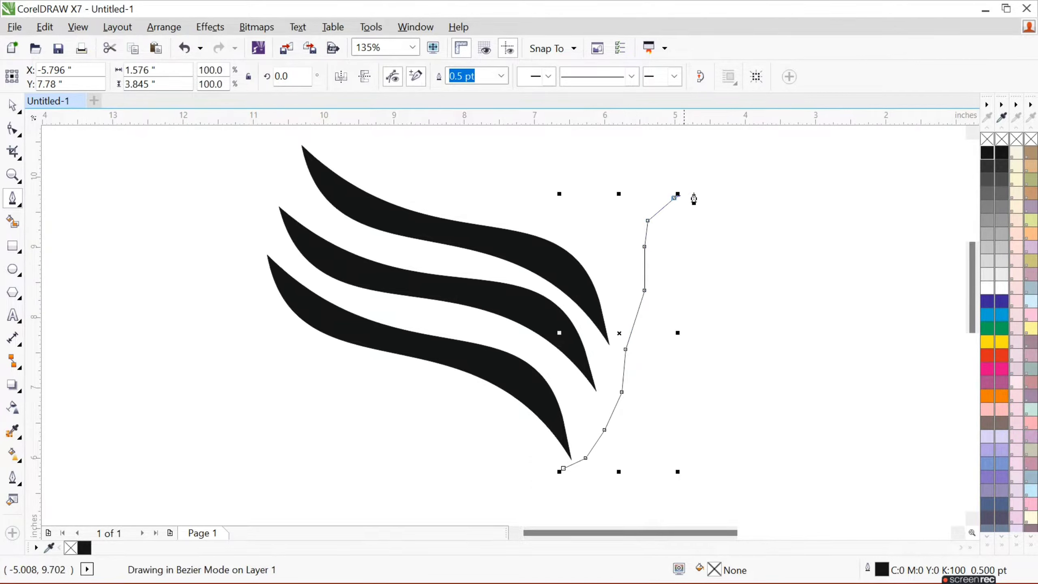
left_click(712, 188)
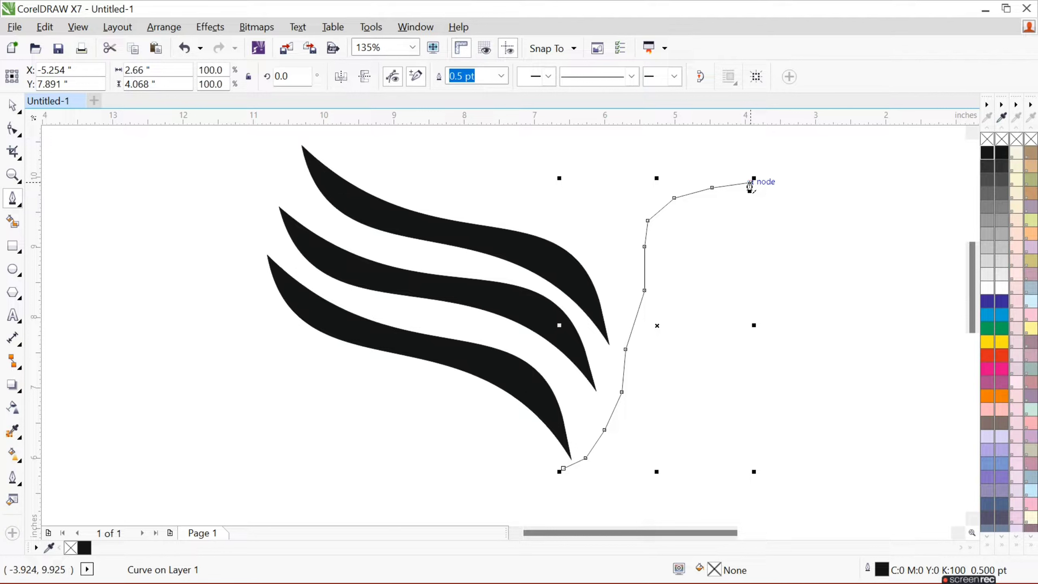
- Trace the beak tip, top of the head and back of the neck down to the base
left_click(750, 183)
left_click(729, 176)
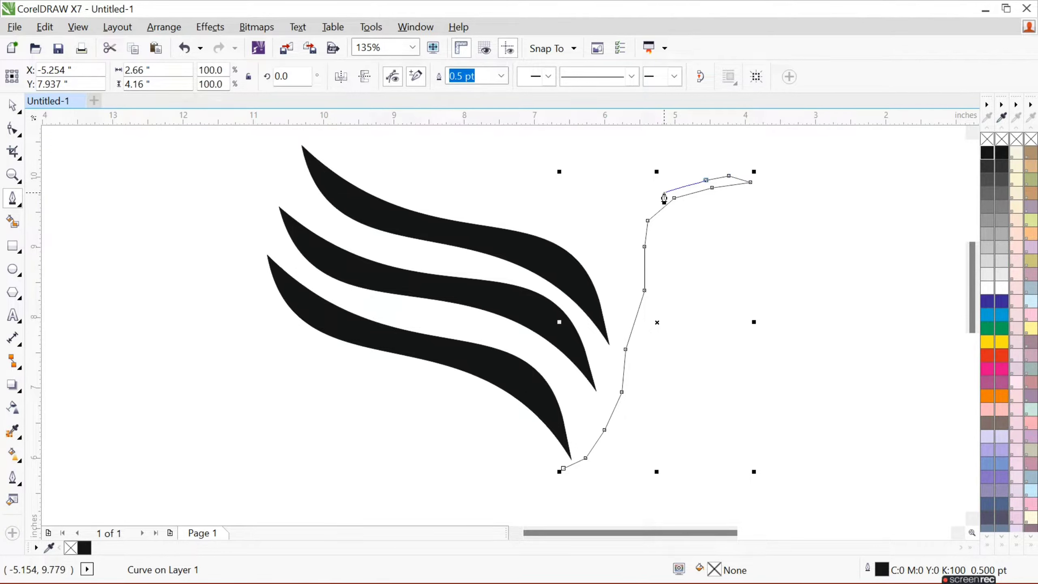
left_click(663, 192)
left_click(644, 209)
left_click(634, 230)
left_click(637, 284)
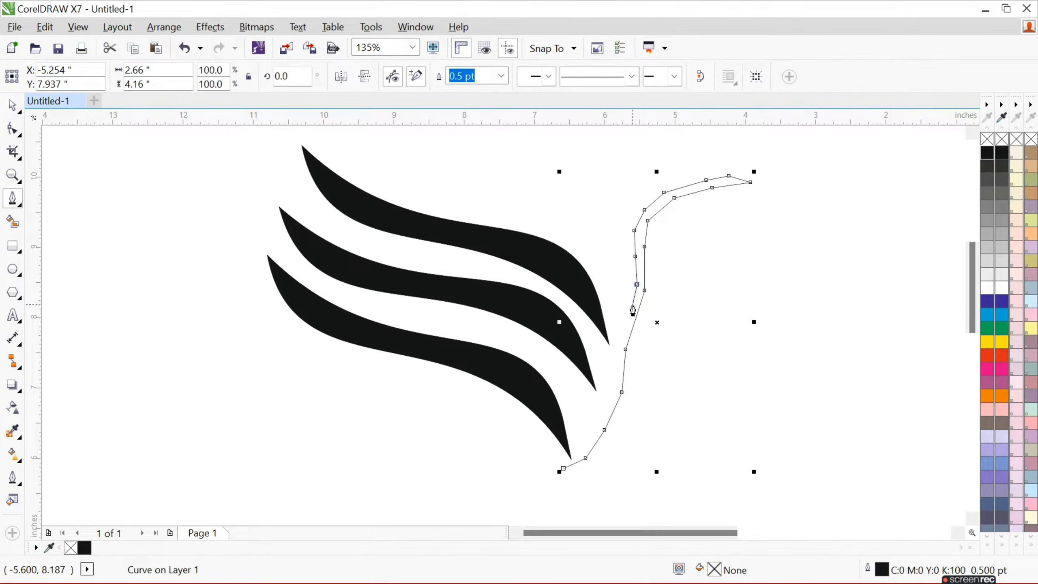
left_click(616, 359)
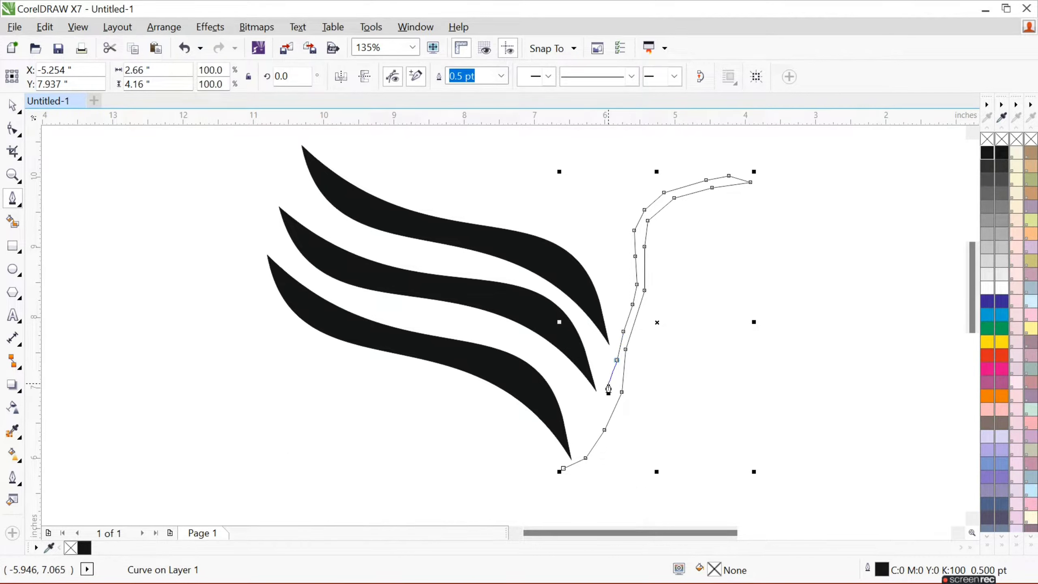
left_click(607, 383)
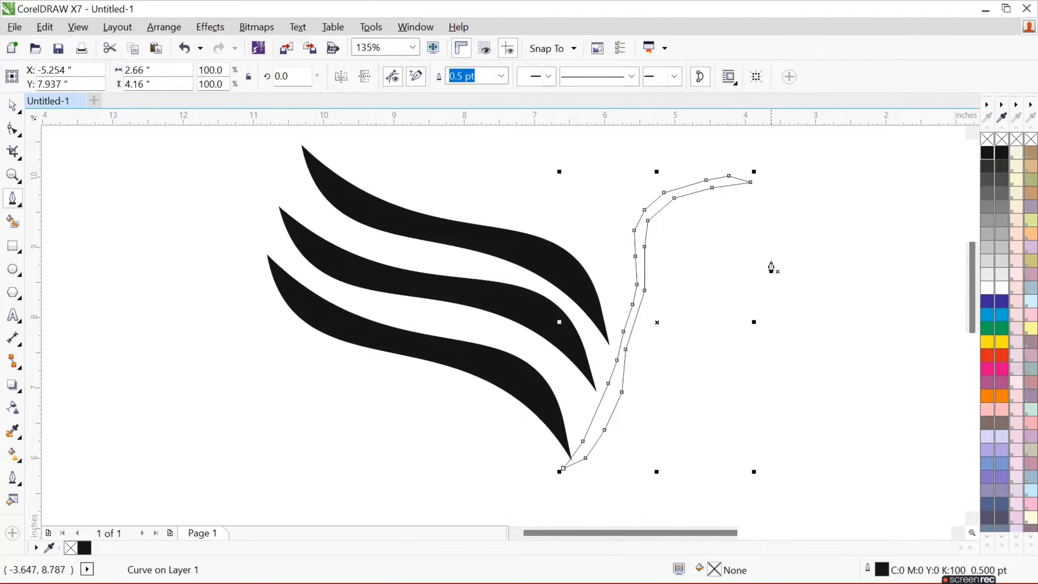
left_click(12, 129)
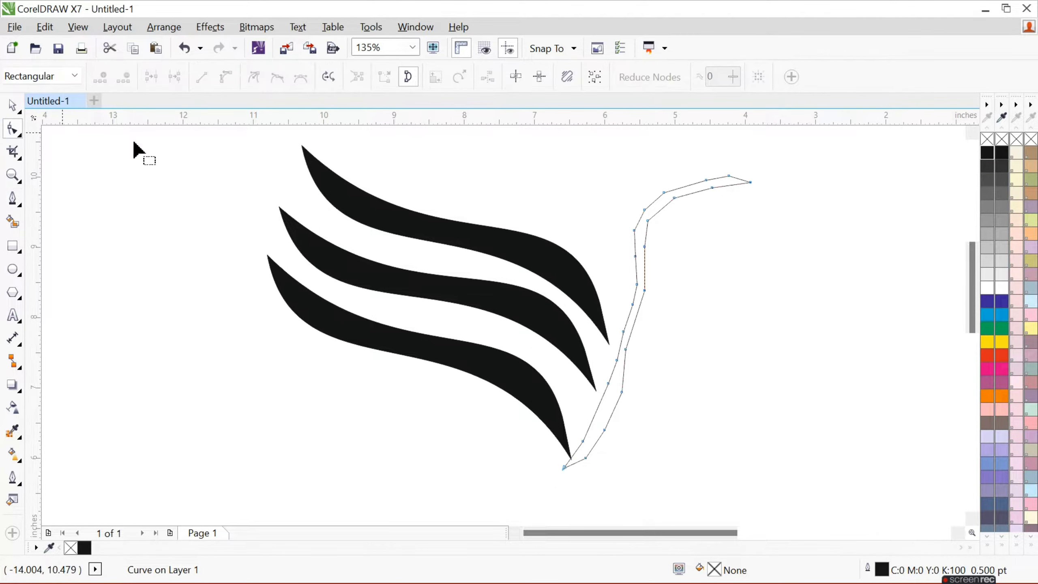
- Delete the redundant nodes along the lower part of the neck outline
left_click(585, 457)
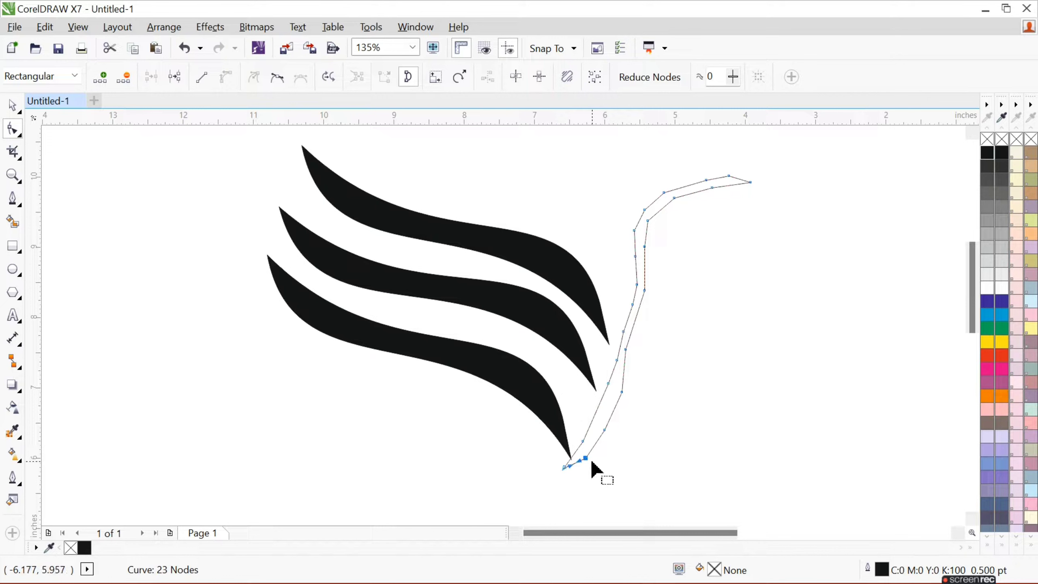
key("Delete")
left_click(605, 429)
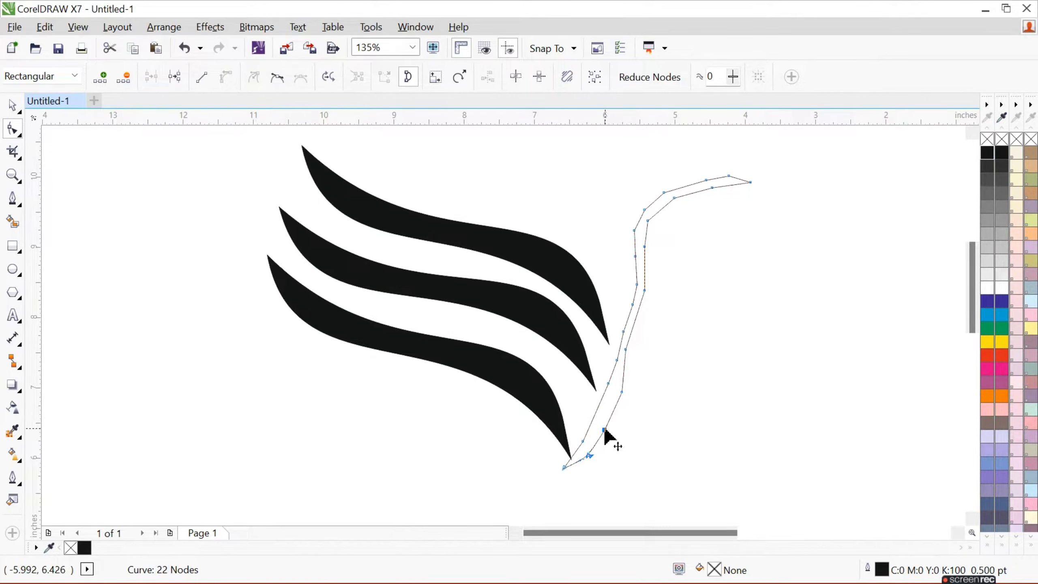
key("Delete")
left_click(622, 392)
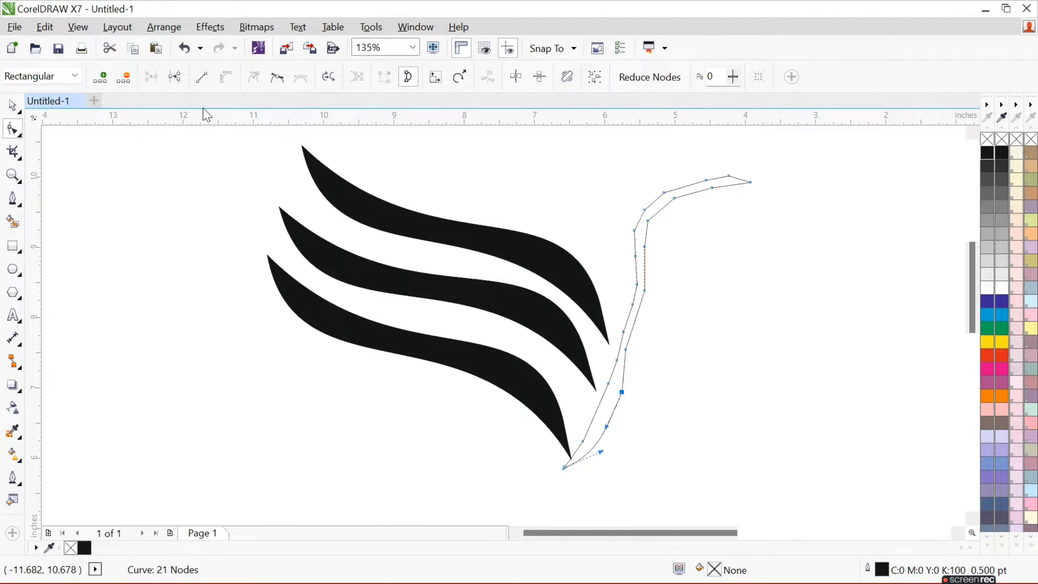
key("Delete")
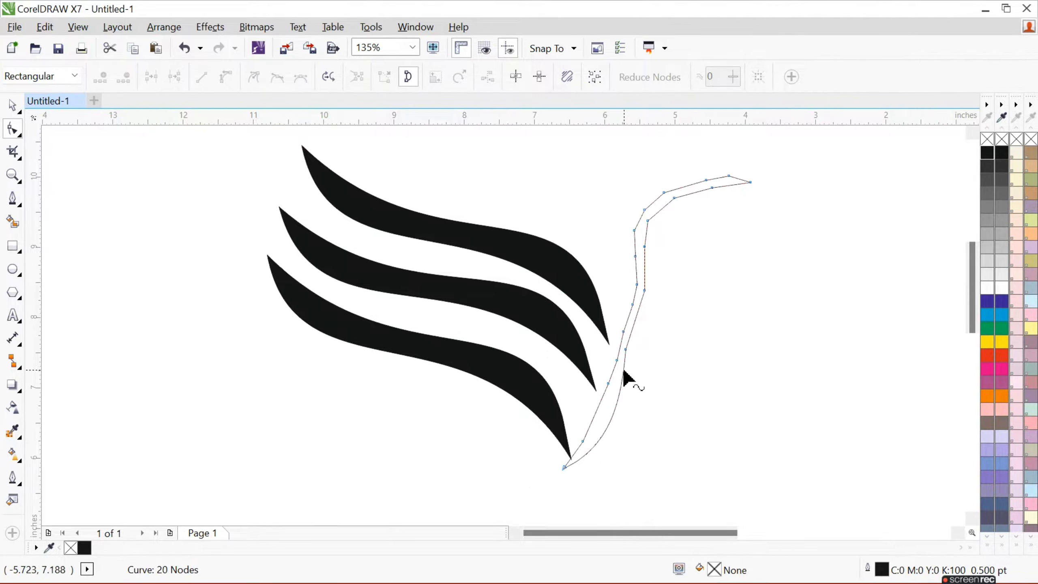
left_click(625, 350)
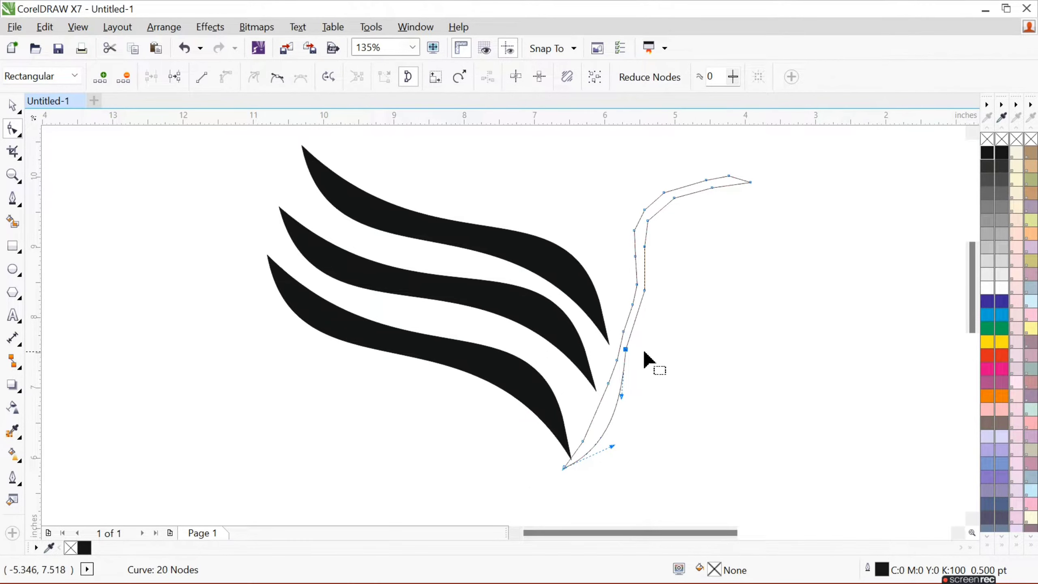
key("Delete")
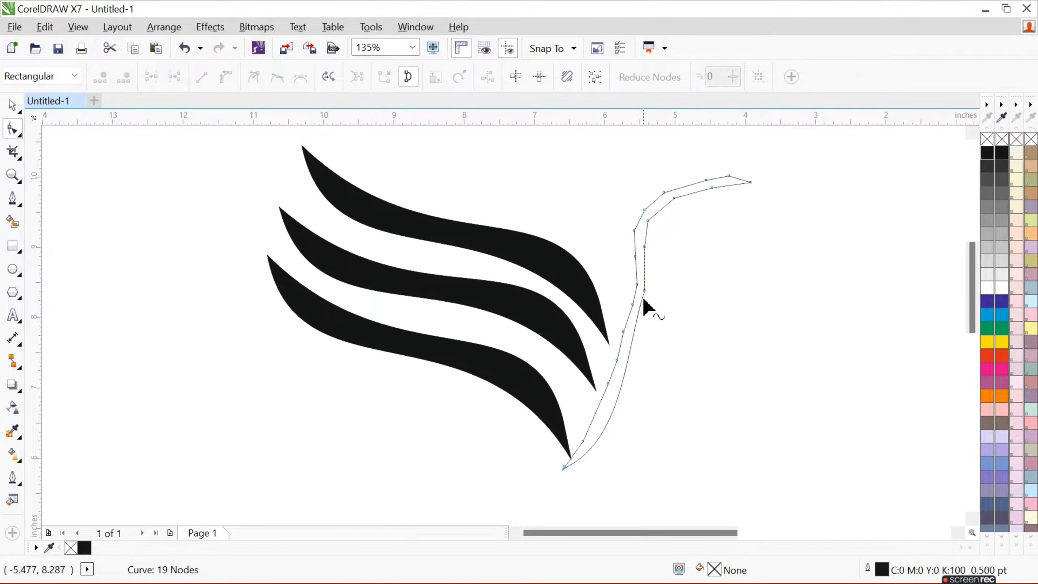
- Delete redundant nodes up toward the head and bulge the lower-right edge outward
left_click(644, 290)
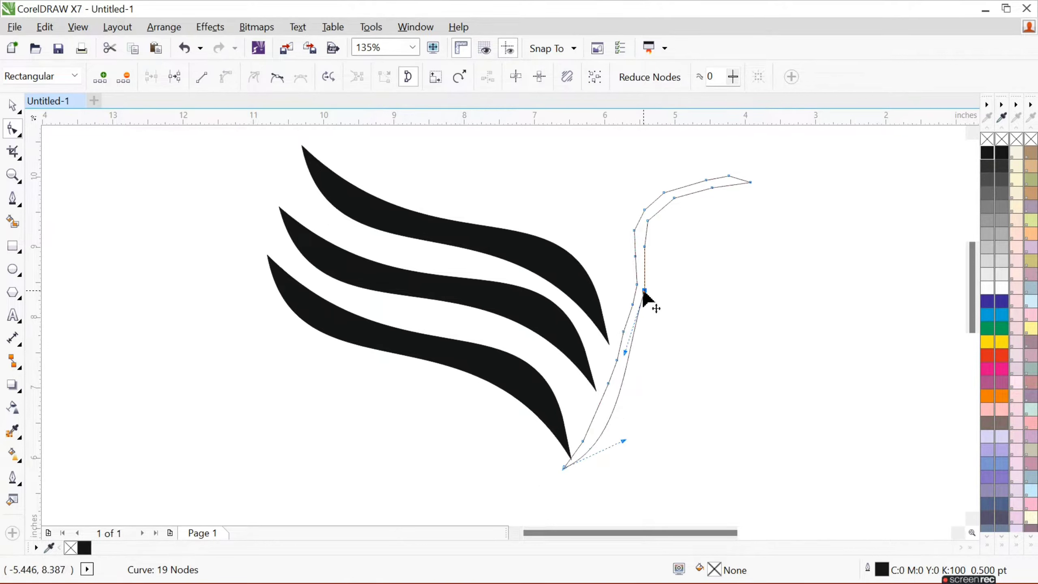
key("Delete")
left_click(645, 247)
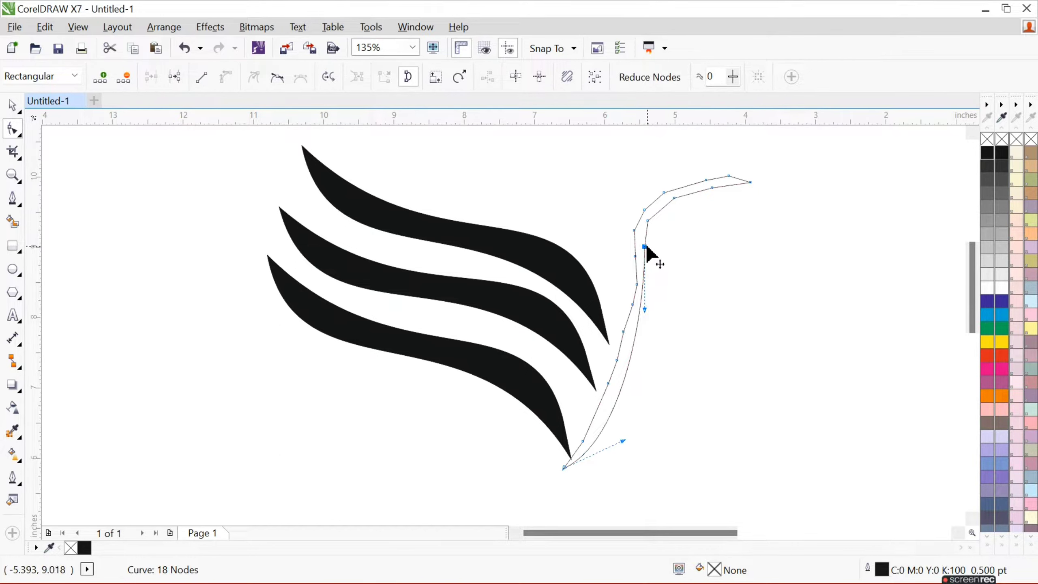
key("Delete")
left_click(647, 220)
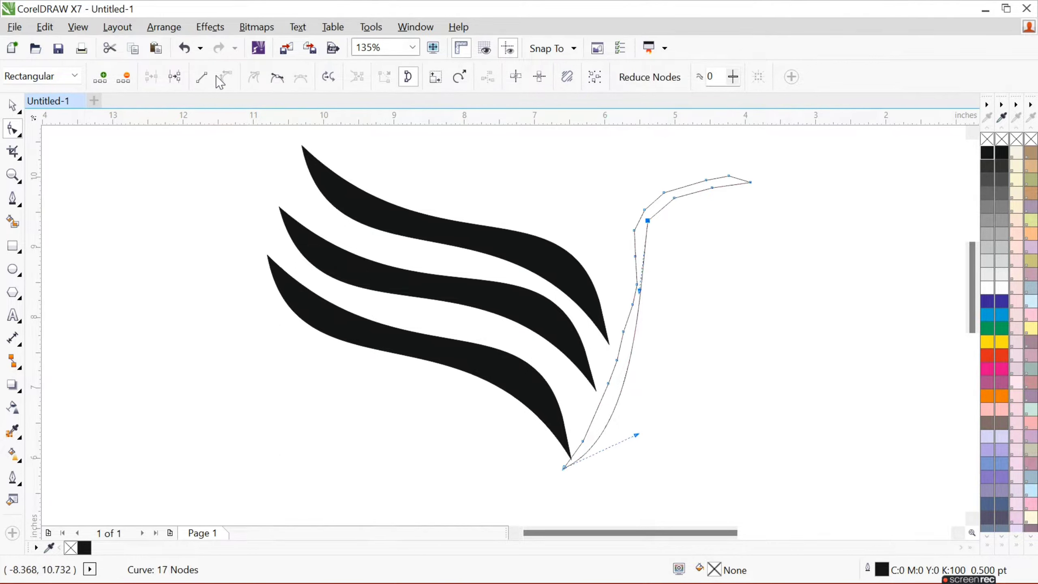
key("Delete")
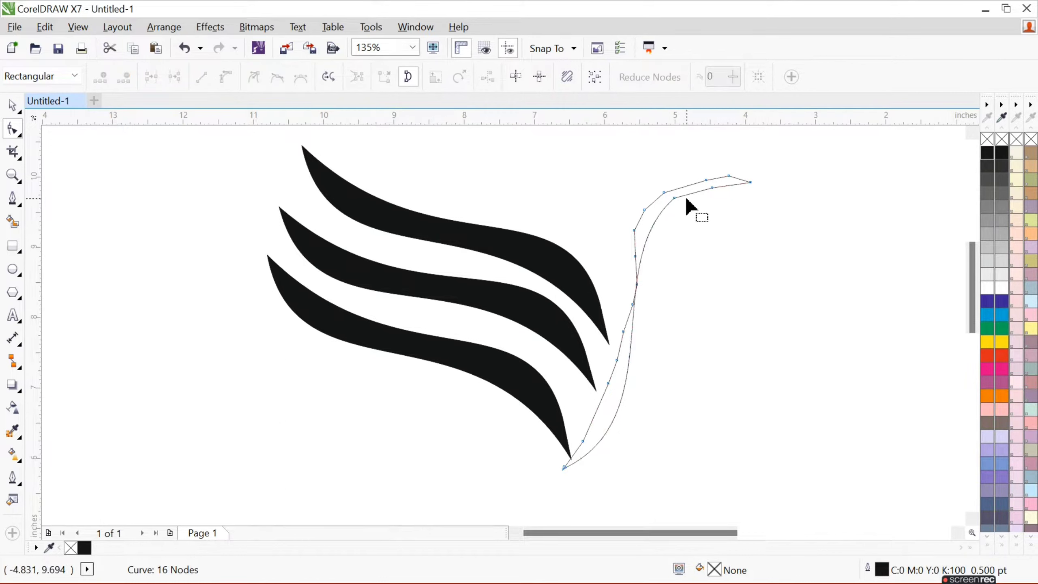
left_click(674, 198)
key("Delete")
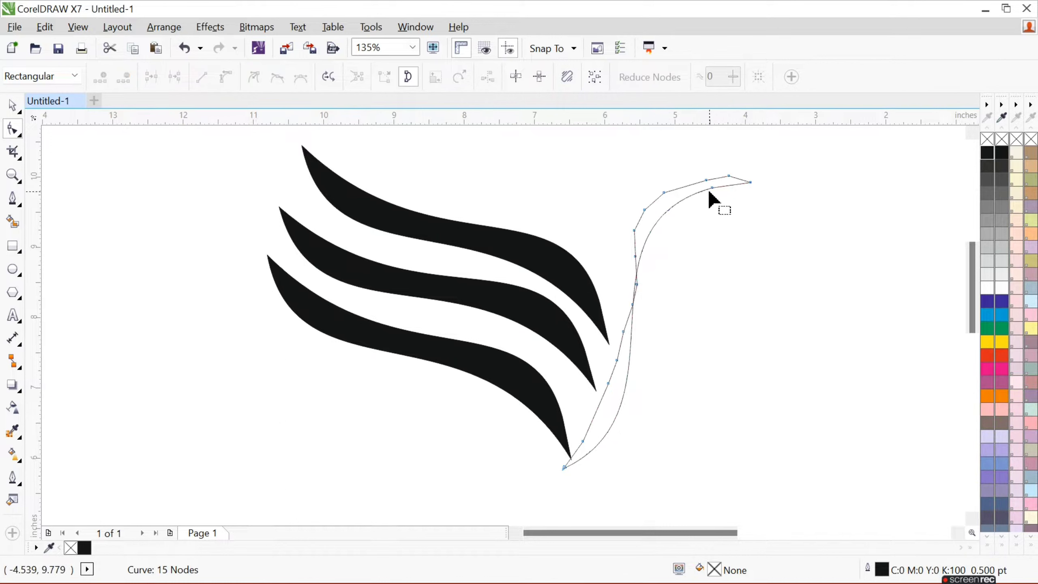
left_click(712, 188)
key("Delete")
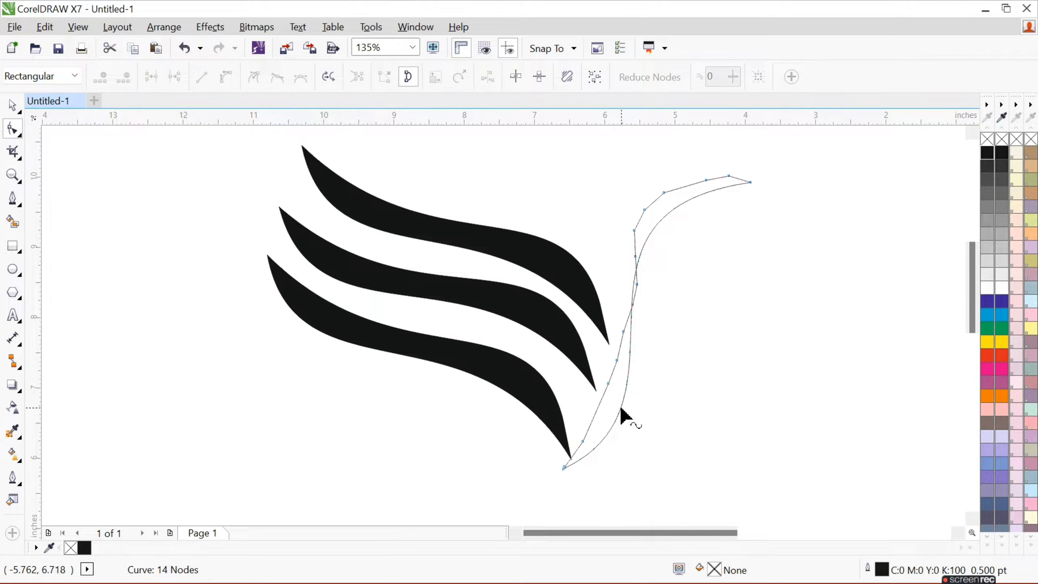
left_click_drag(620, 409, 654, 424)
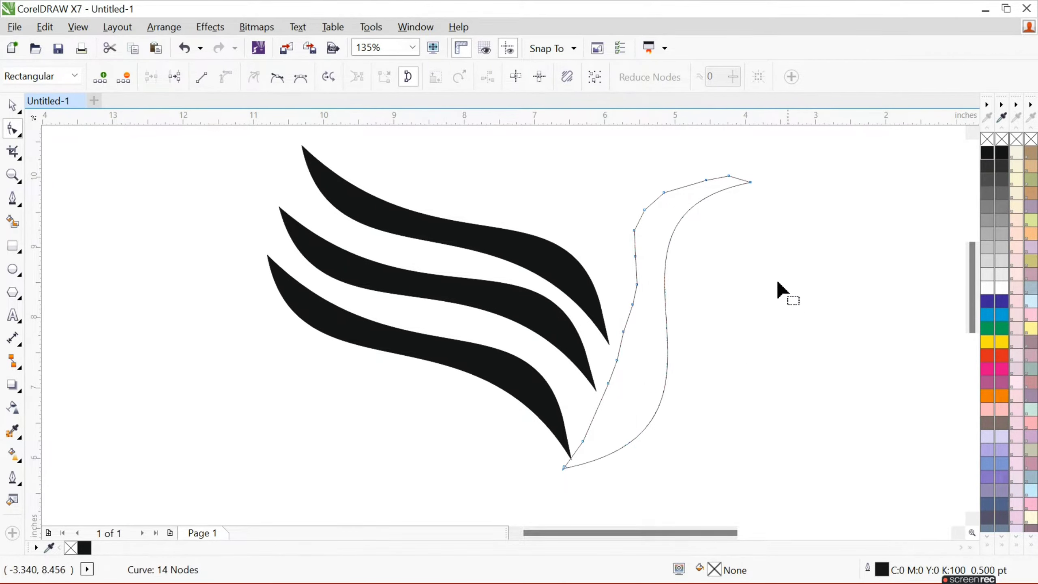
- Add nodes on the inner neck curve and reshape that curve
double_click(676, 224)
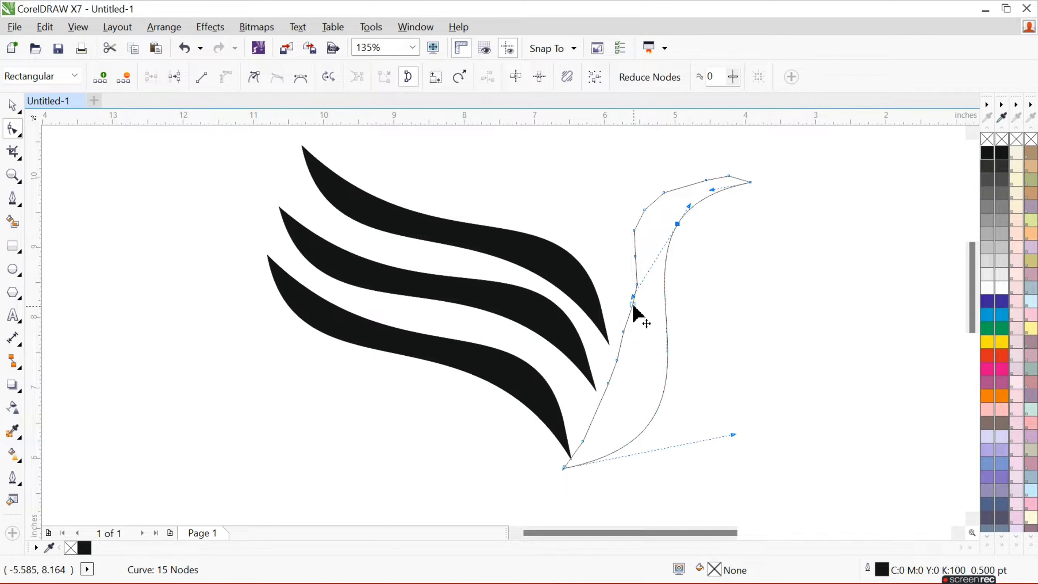
left_click_drag(633, 305, 626, 297)
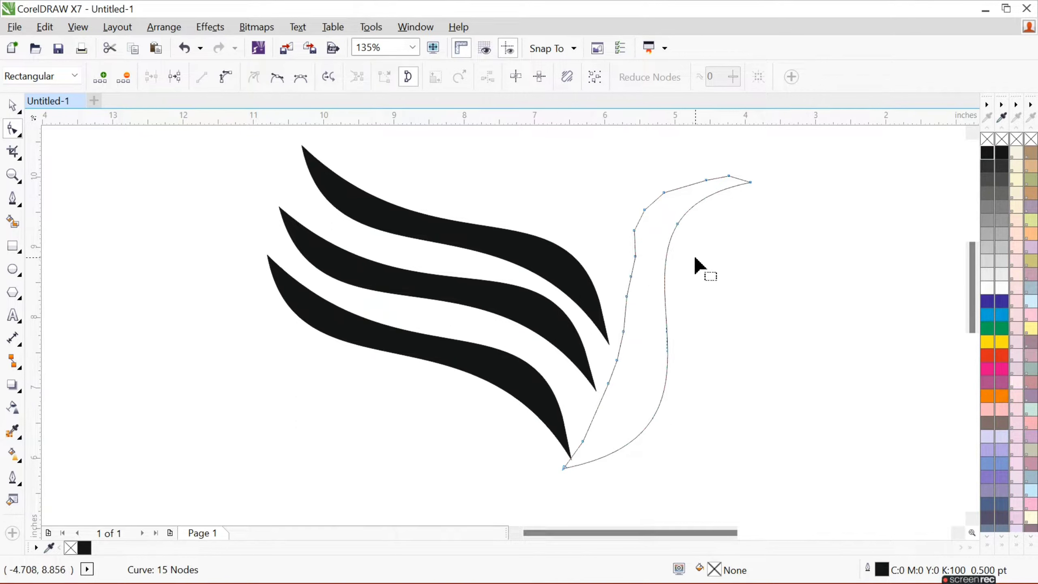
key("ctrl+z")
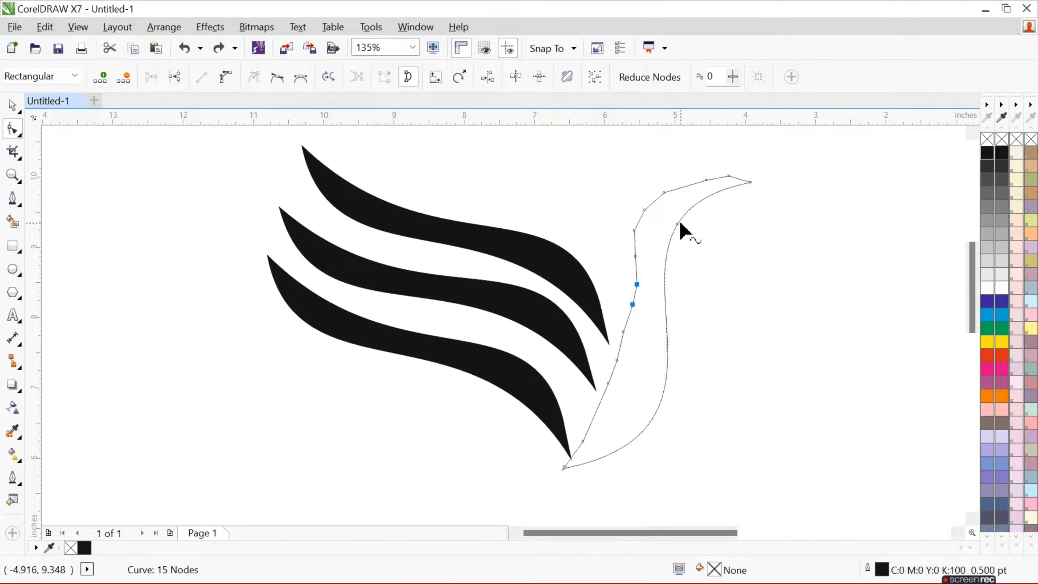
left_click(677, 224)
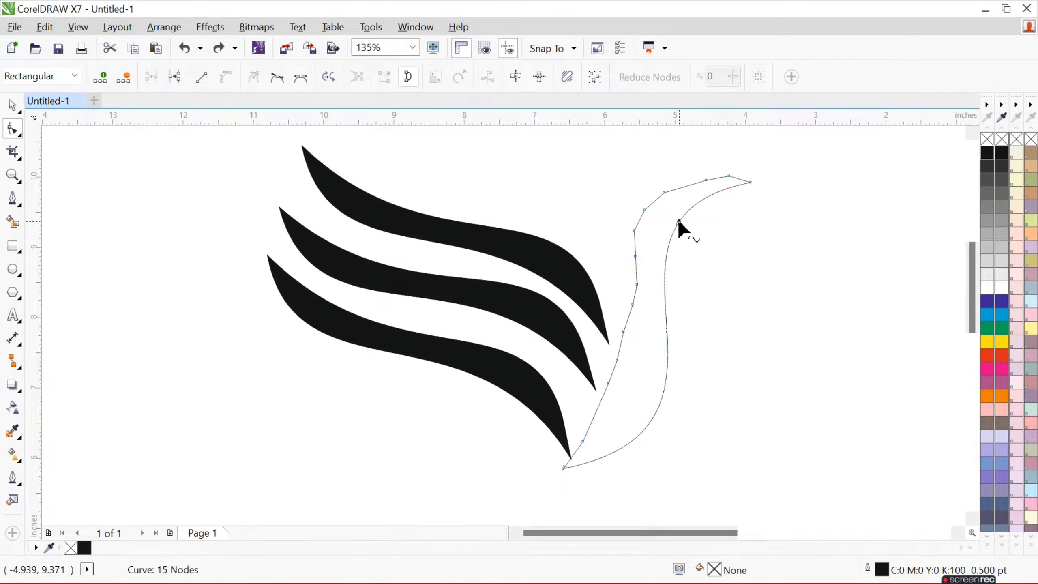
double_click(678, 223)
left_click(667, 248)
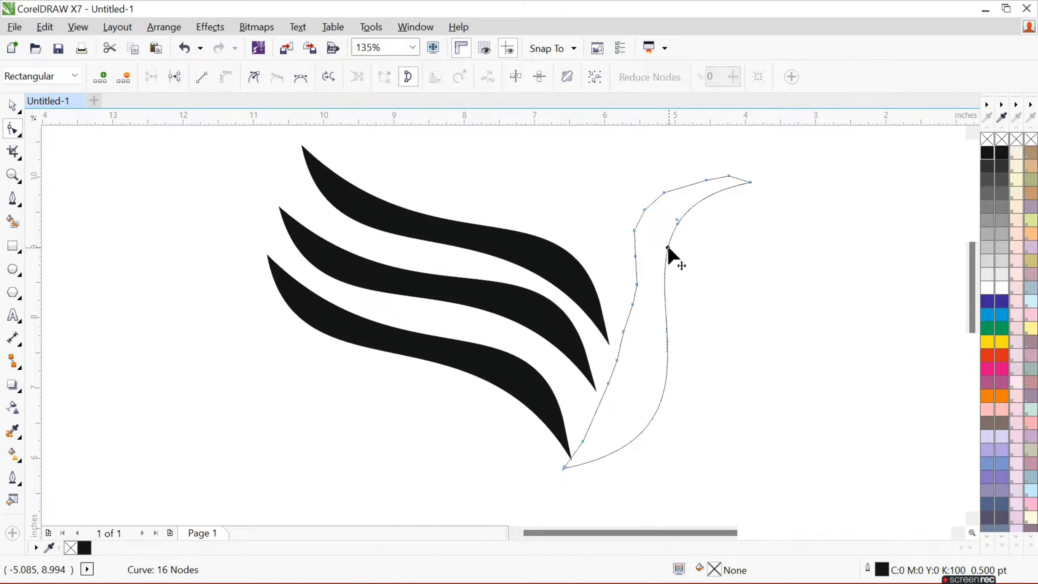
double_click(670, 253)
left_click_drag(647, 321, 632, 305)
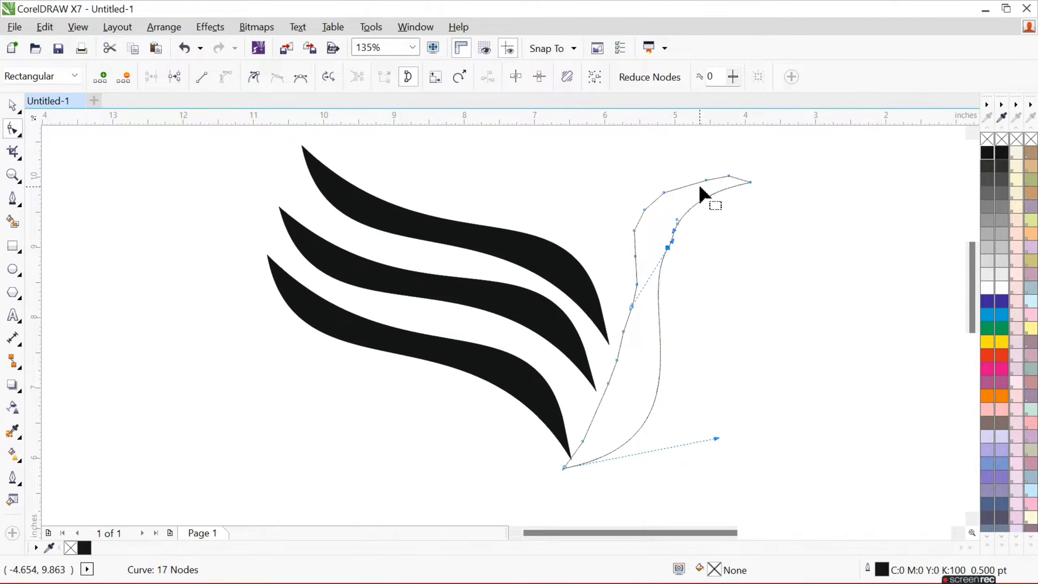
- Curve the head segment and delete surplus nodes at the head top and upper-left edge
left_click(727, 177)
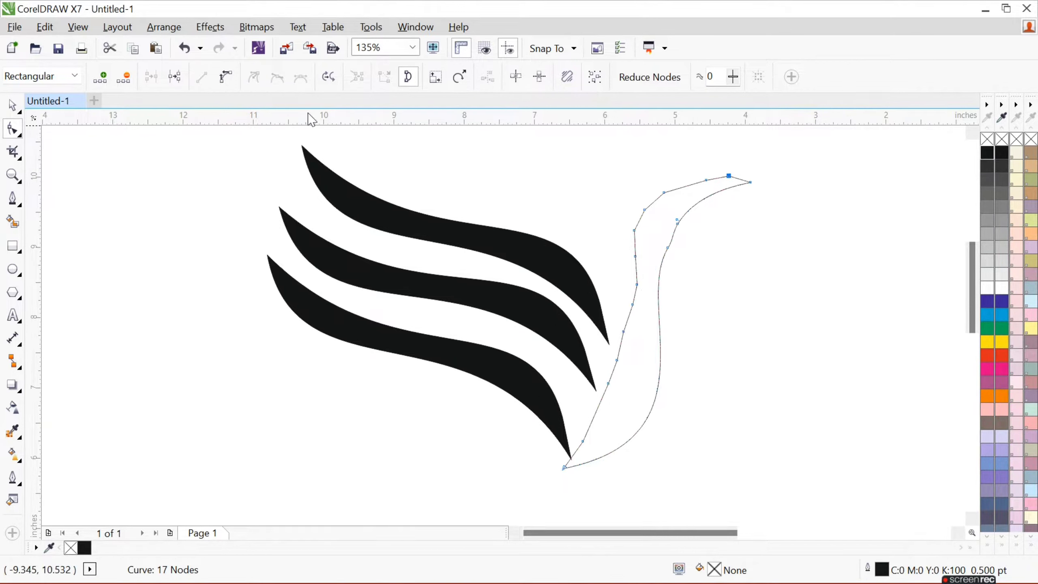
left_click(225, 76)
key("Delete")
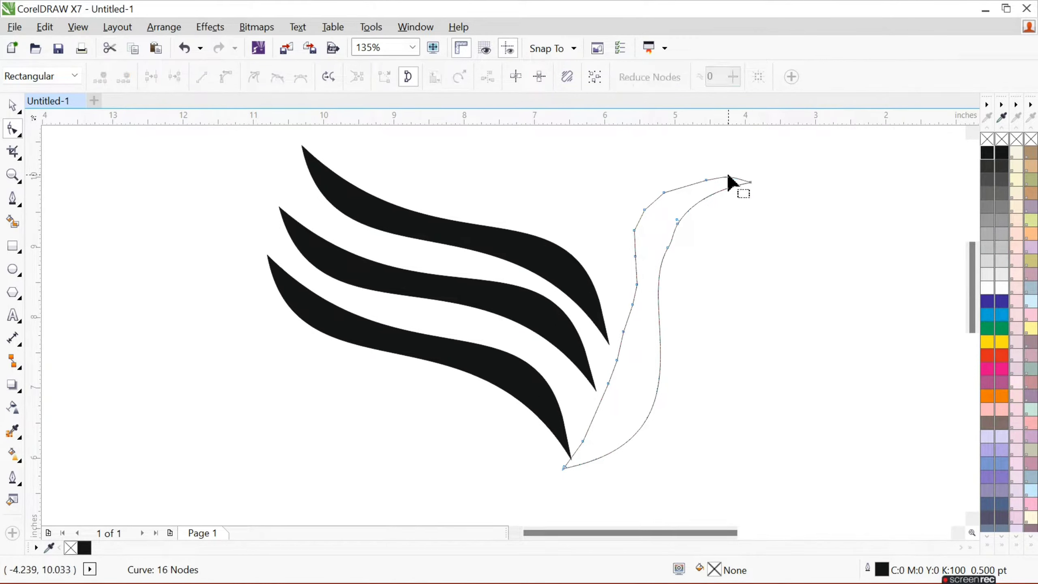
left_click(707, 180)
key("Delete")
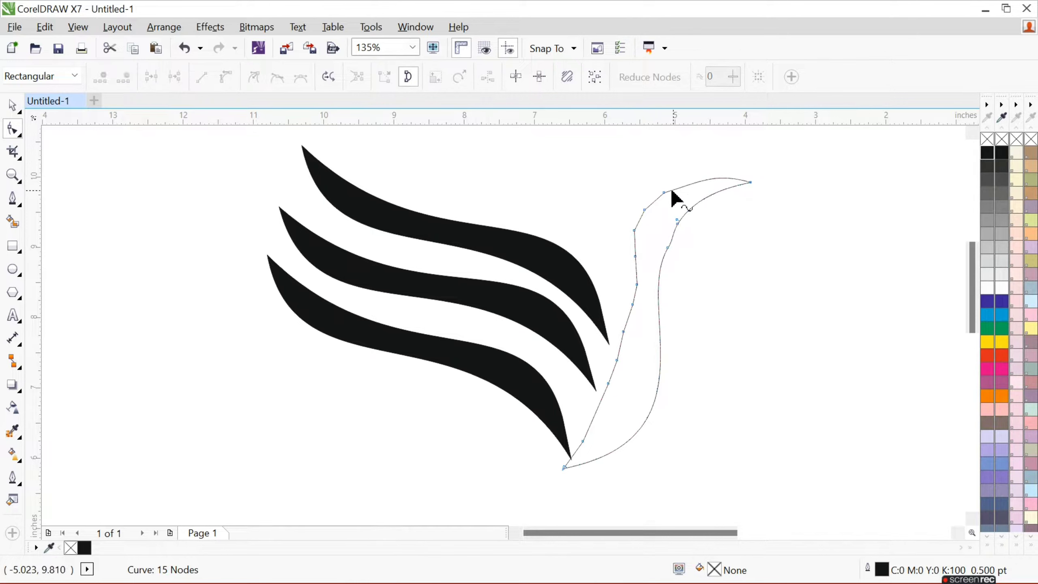
left_click(665, 193)
key("Delete")
left_click(643, 210)
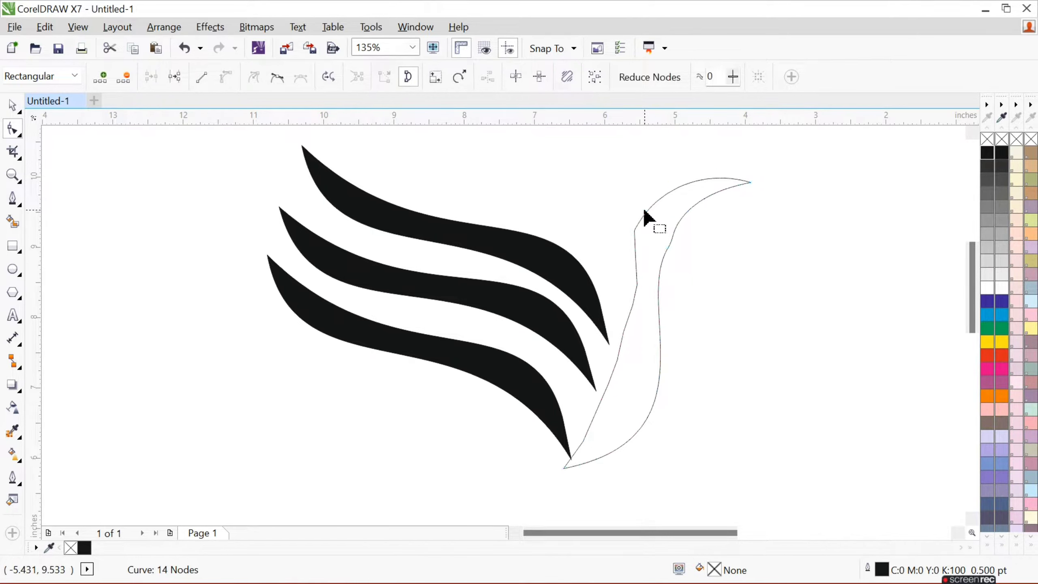
key("Delete")
left_click(634, 230)
key("Delete")
- Delete the surplus nodes down the neck's left edge to the bottom
key("Delete")
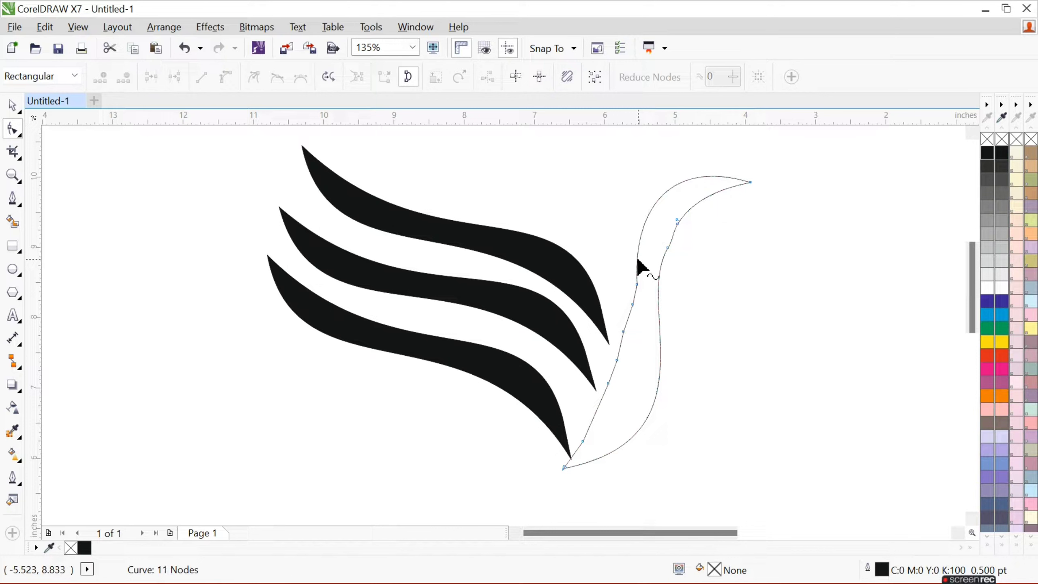
left_click(636, 285)
key("Delete")
left_click(632, 304)
key("Delete")
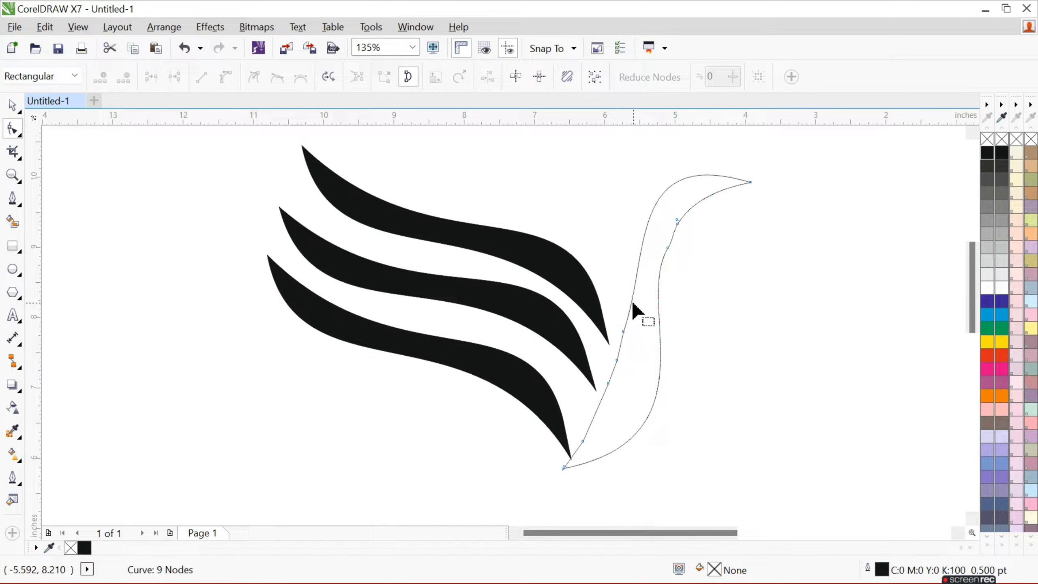
left_click(623, 331)
left_click(622, 333)
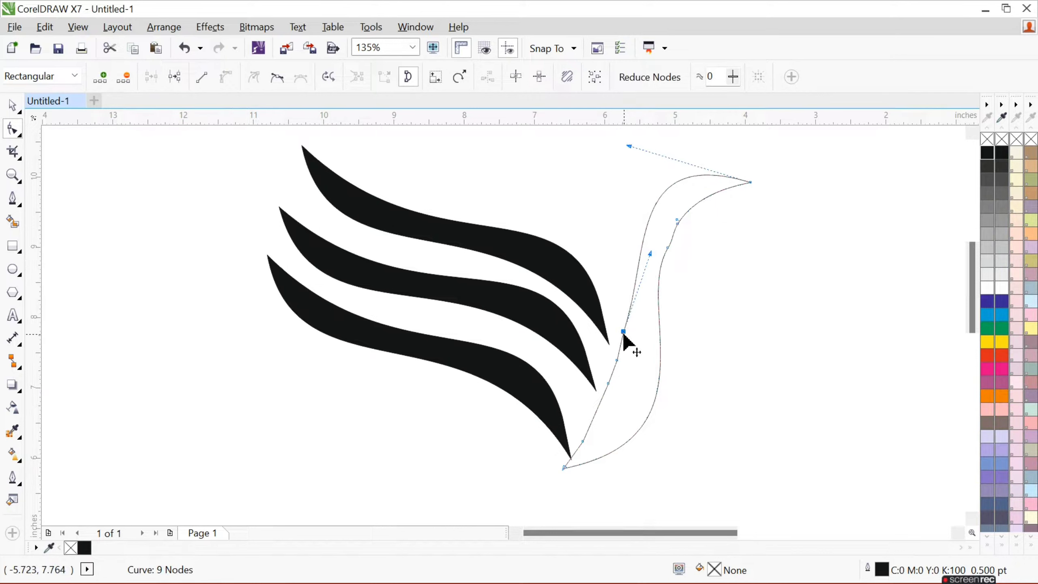
key("Delete")
left_click(616, 360)
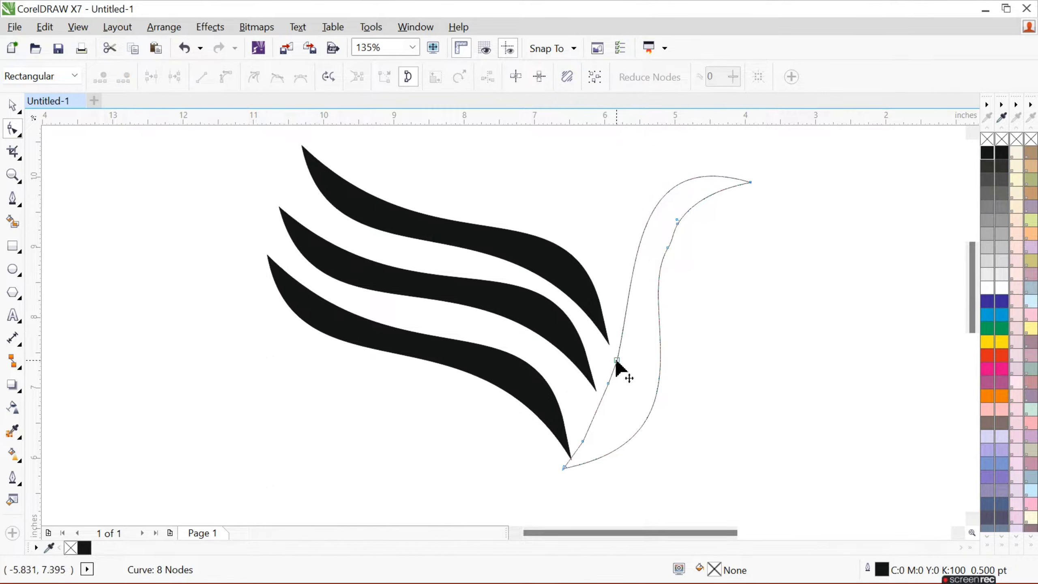
key("Delete")
left_click(608, 383)
key("Delete")
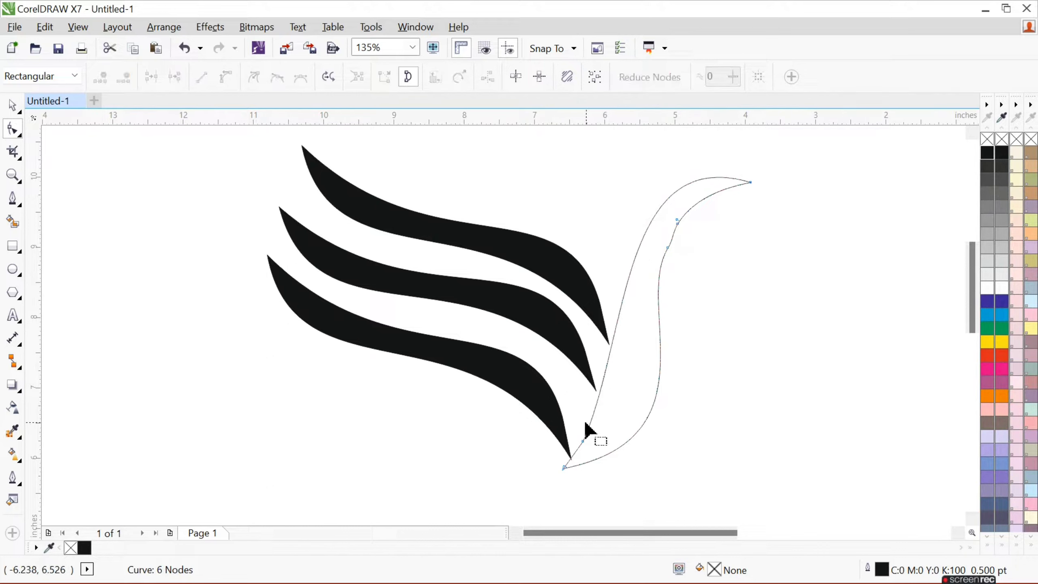
left_click(582, 441)
key("Delete")
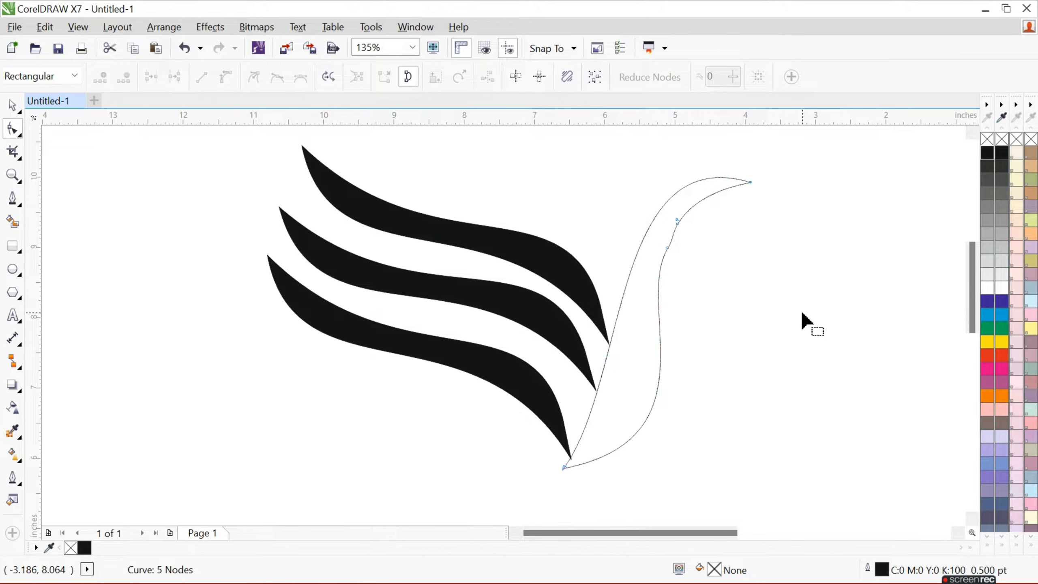
- Delete the last upper-neck nodes so the outline has just 3 nodes
left_click(668, 248)
key("Delete")
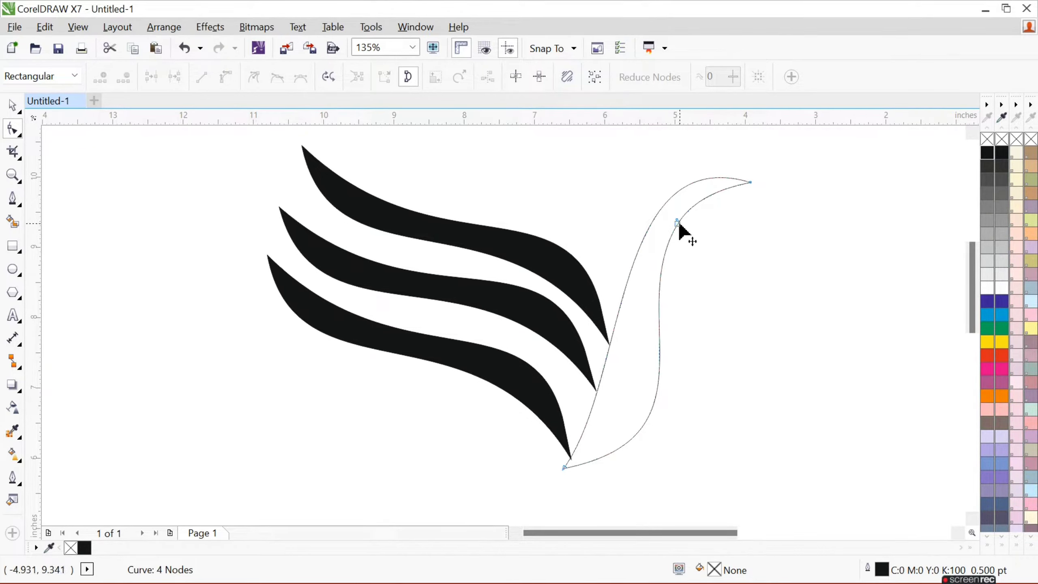
left_click(678, 223)
key("Delete")
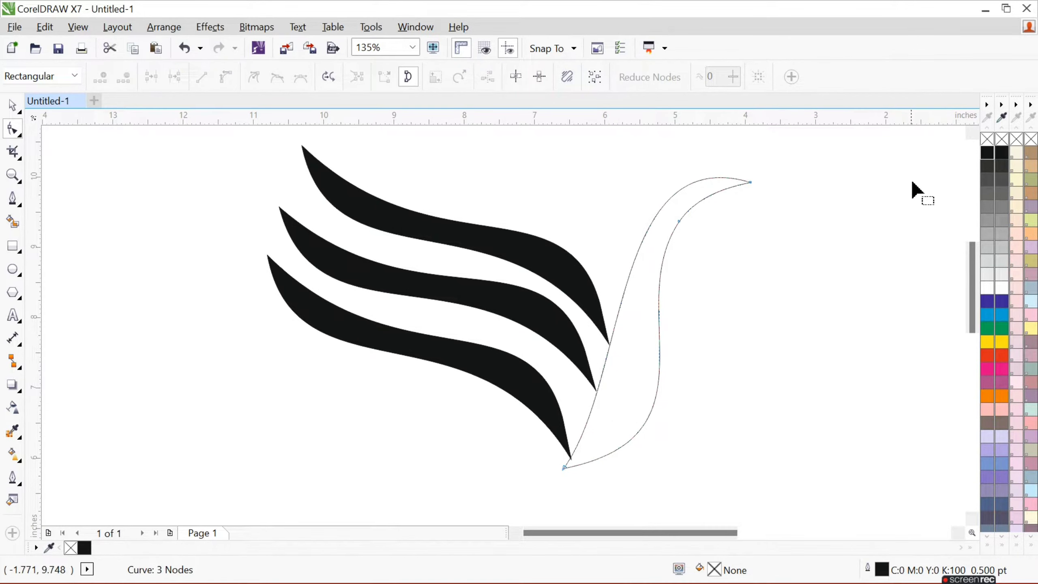
left_click(971, 134)
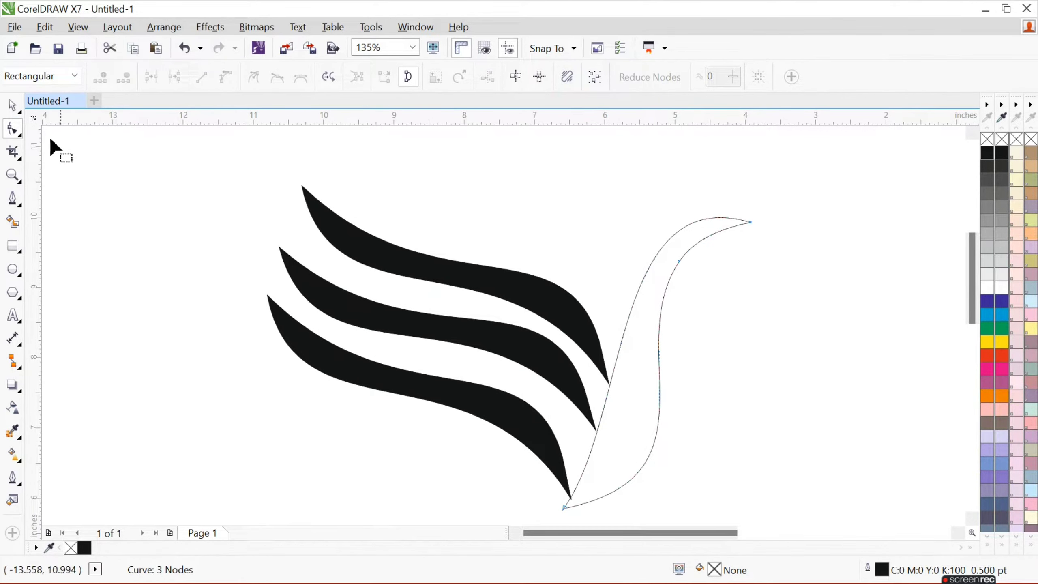
left_click(13, 105)
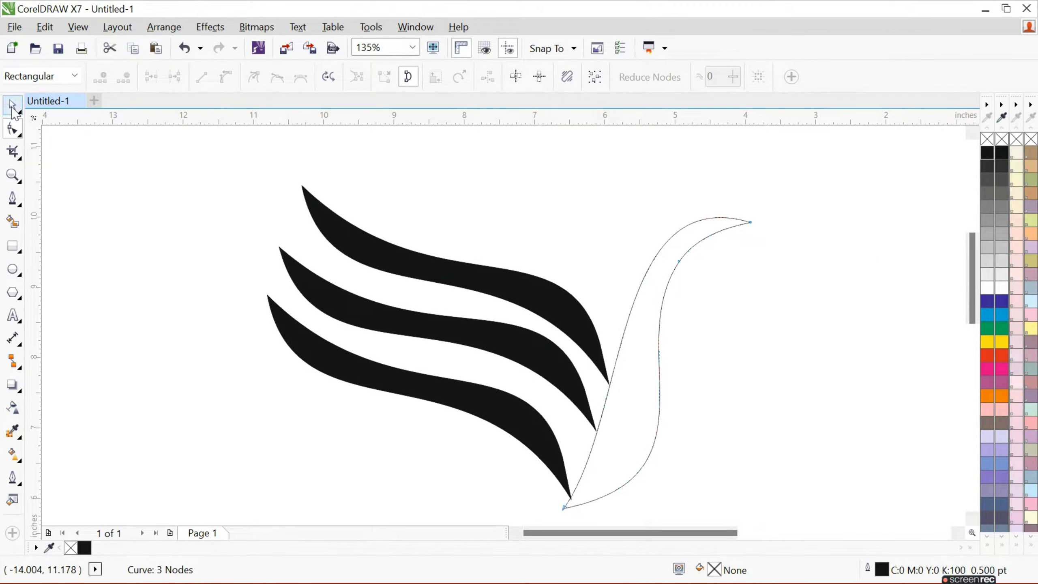
- Fill the neck black and draw a small triangle above the swan's head
left_click(988, 155)
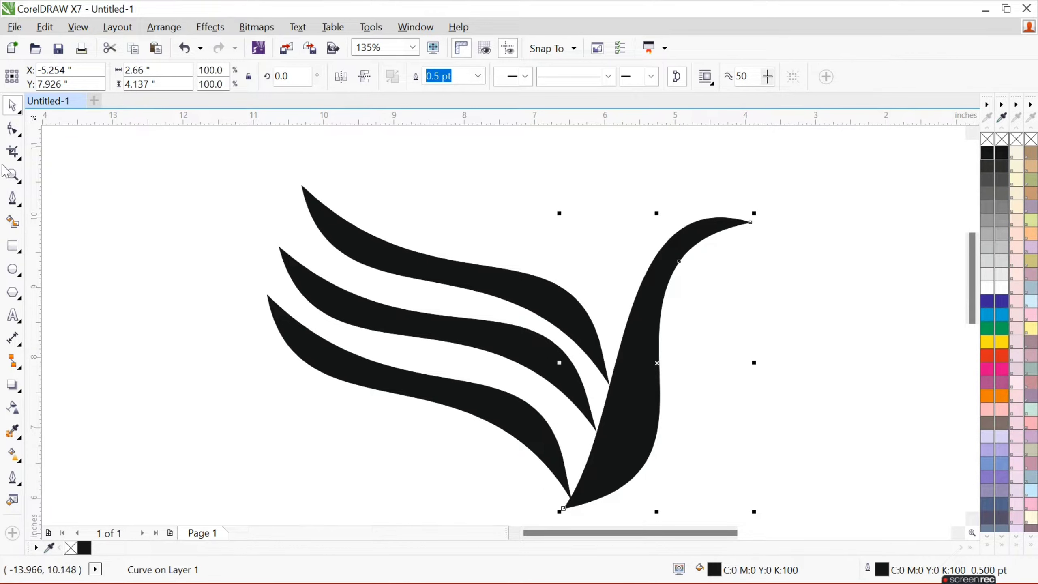
left_click(12, 198)
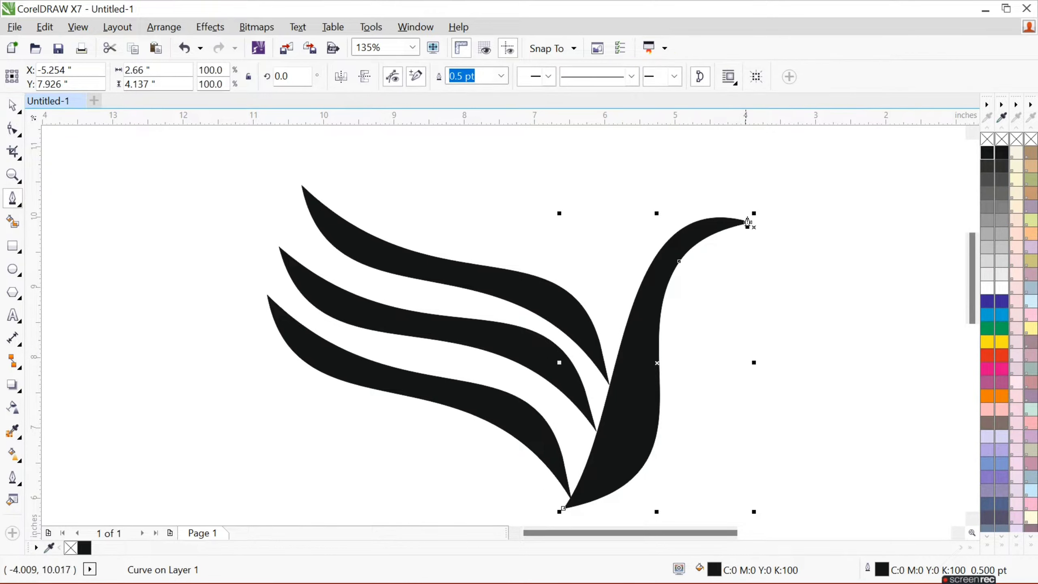
left_click(748, 222)
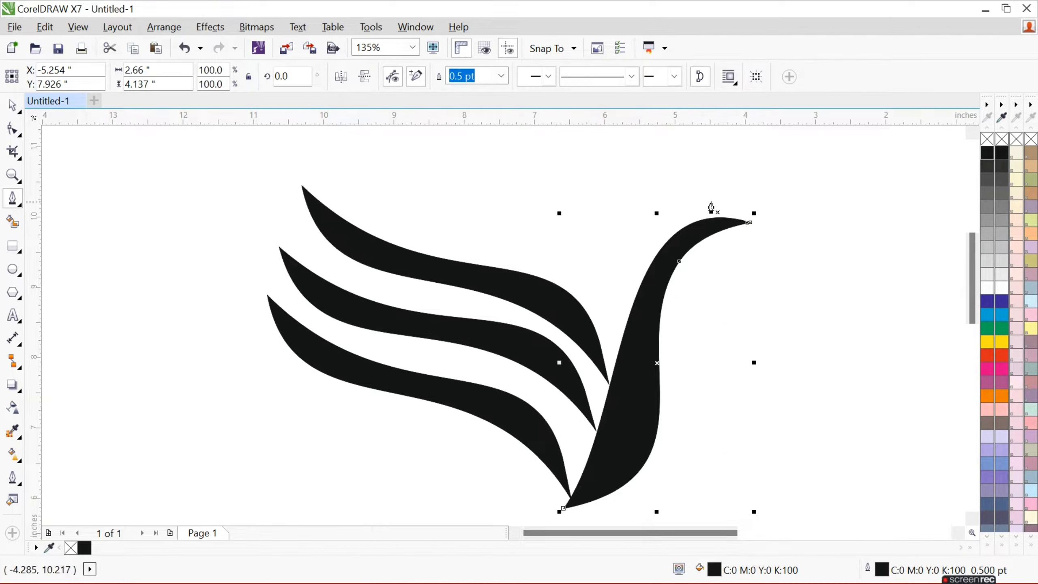
left_click(681, 211)
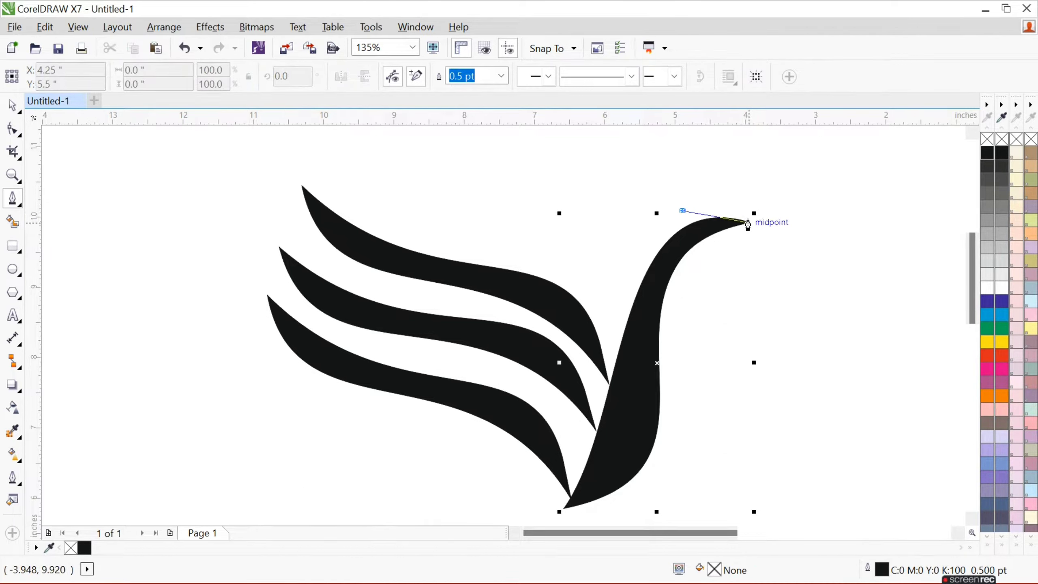
left_click(747, 222)
key("space")
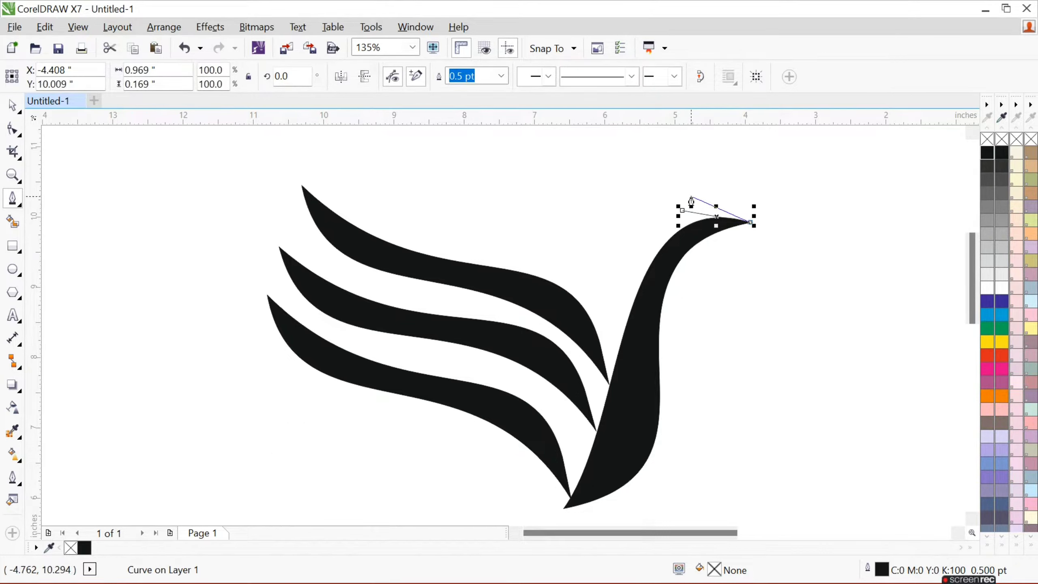
left_click(689, 197)
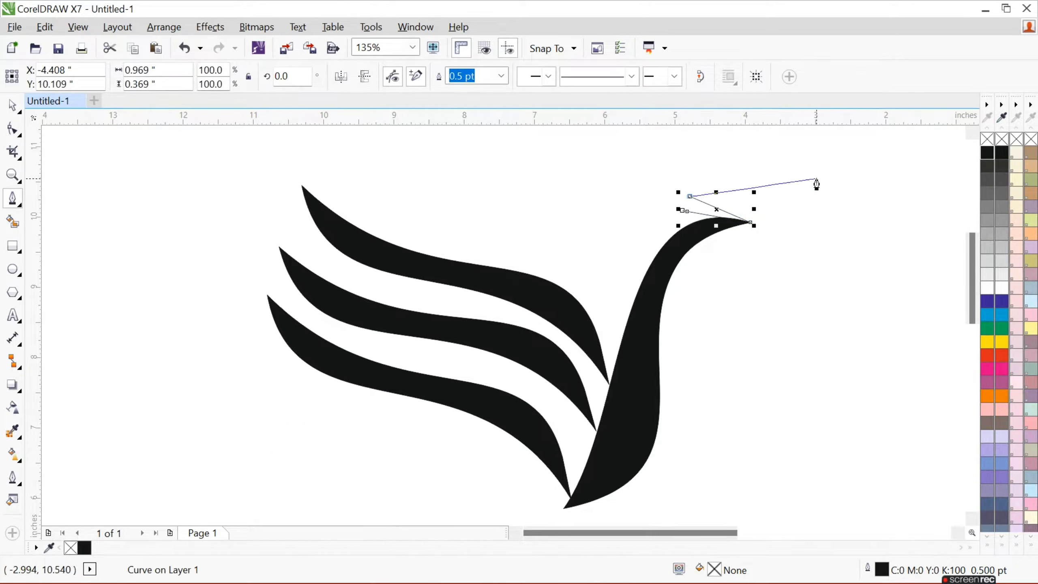
left_click(682, 210)
- Convert the triangle's top and lower edges to curves and bend them into a thin crest
left_click(12, 129)
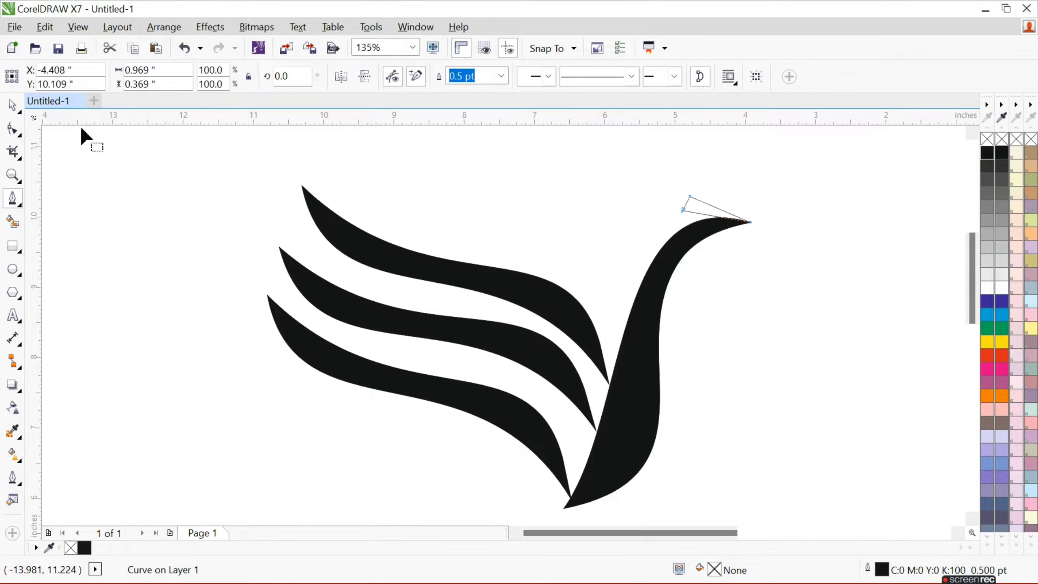
left_click_drag(719, 212, 715, 211)
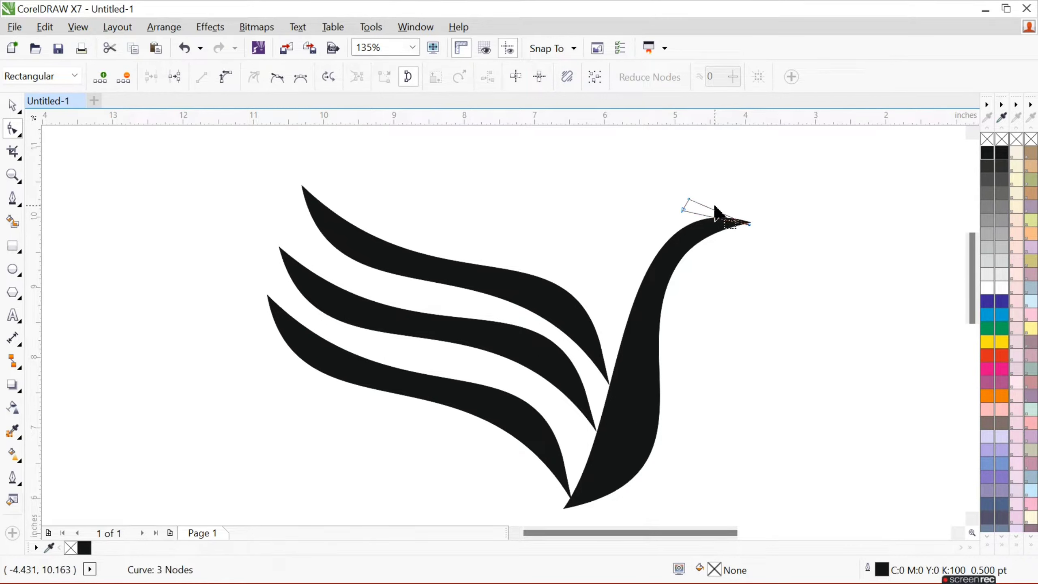
right_click(711, 214)
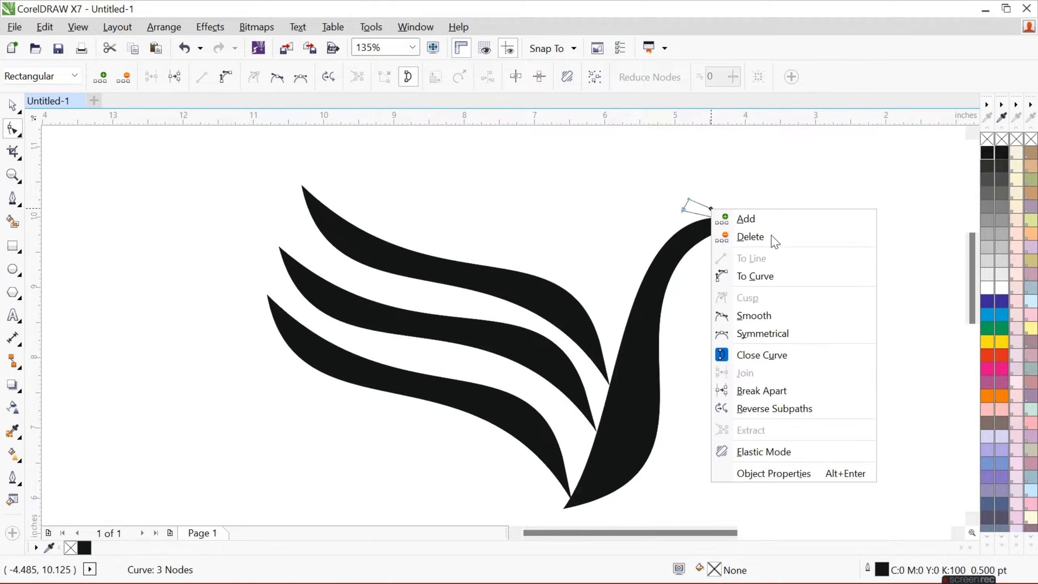
left_click(756, 275)
left_click_drag(710, 213, 715, 203)
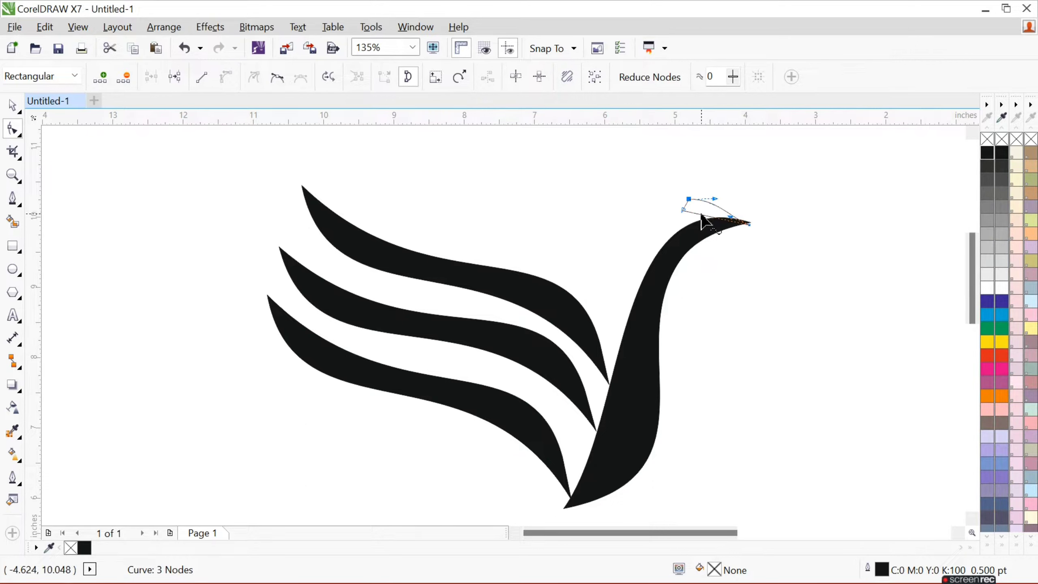
right_click(701, 216)
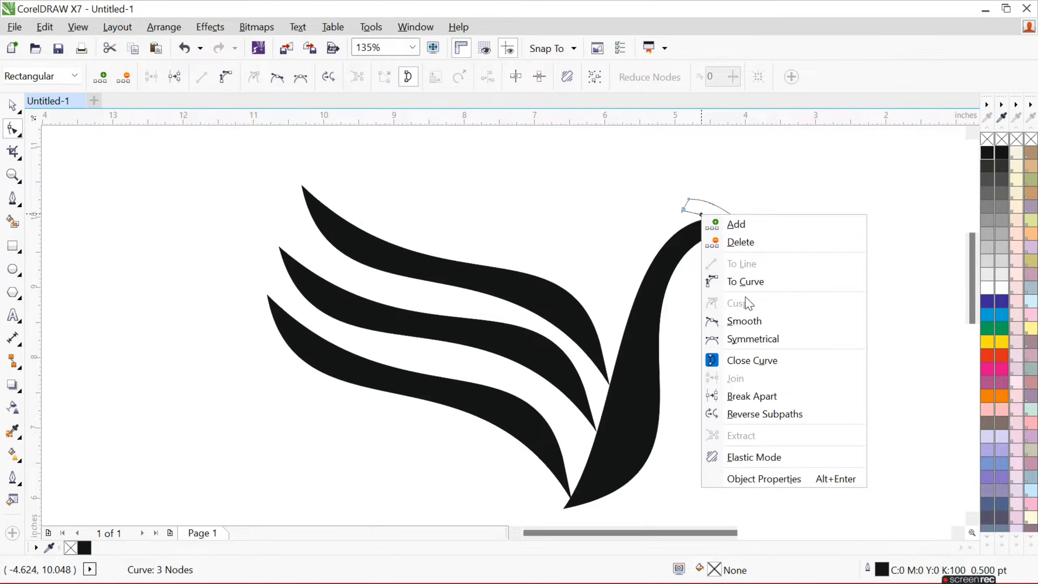
left_click(744, 282)
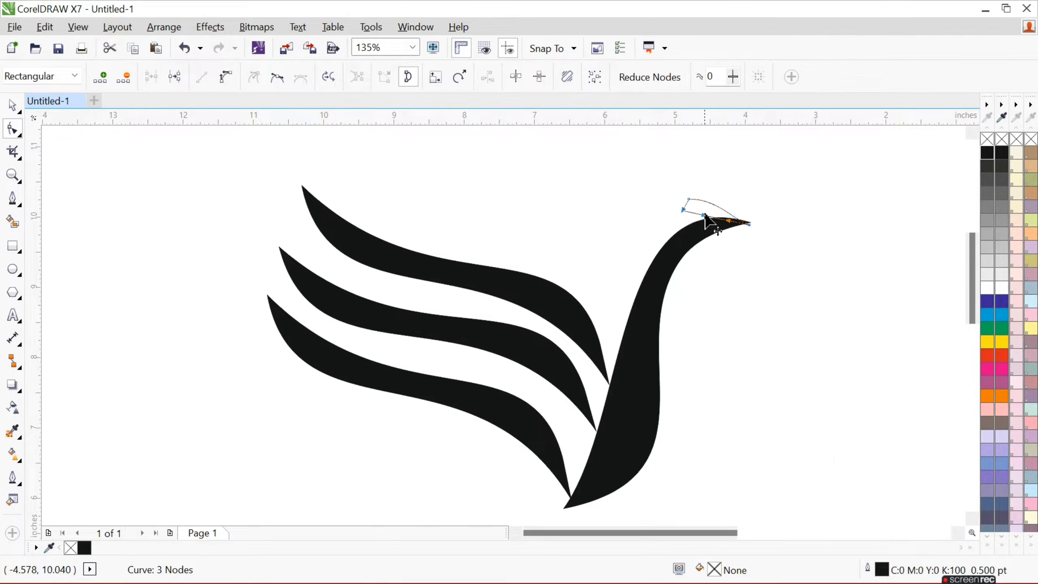
left_click_drag(705, 217, 710, 211)
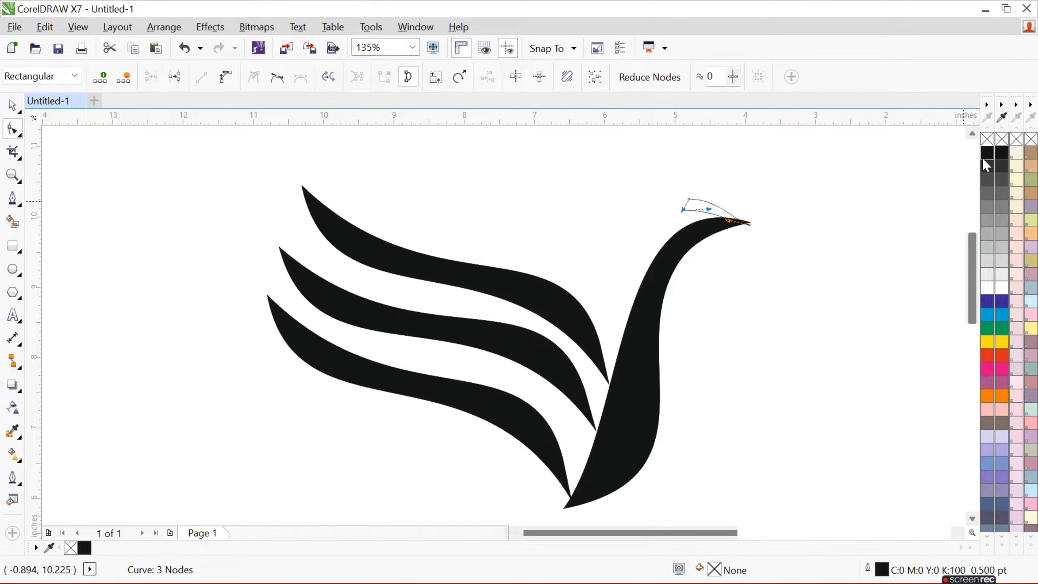
- Fill the crest black and nudge it slightly upward
left_click(990, 149)
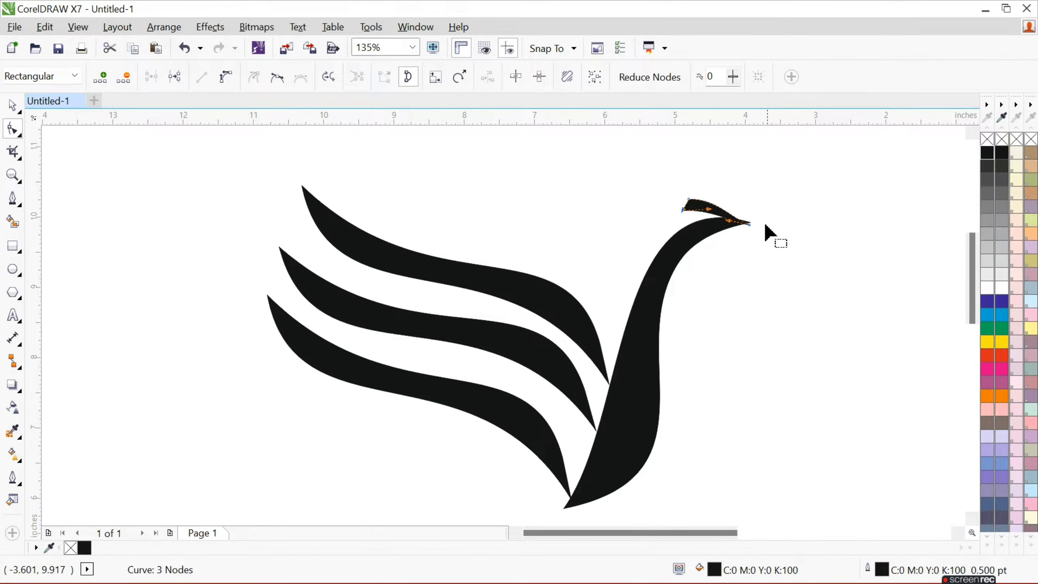
key("Up")
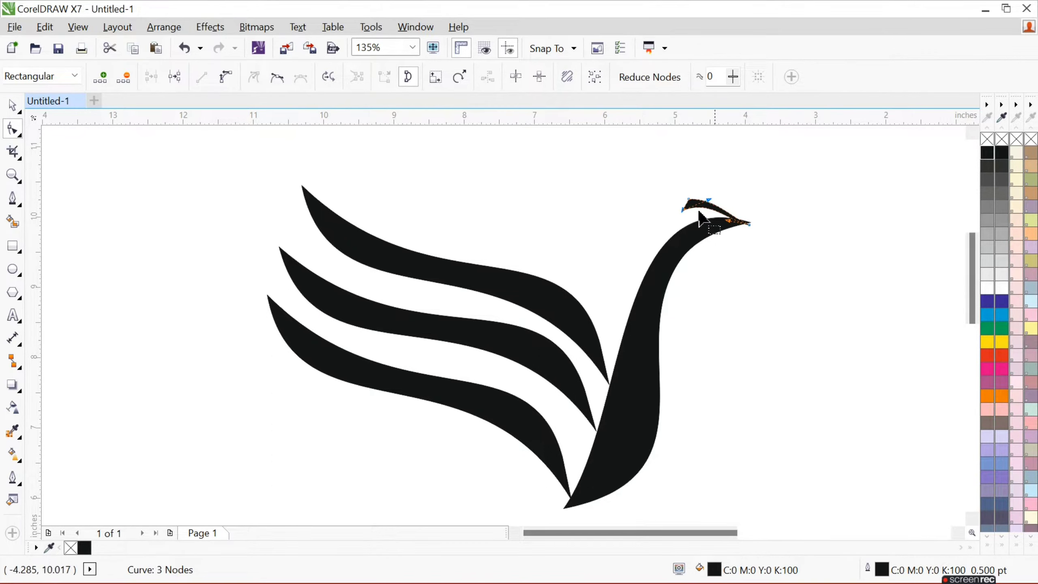
left_click(15, 106)
- Mirror a copy of the three black waves to the right of the neck
left_click(782, 347)
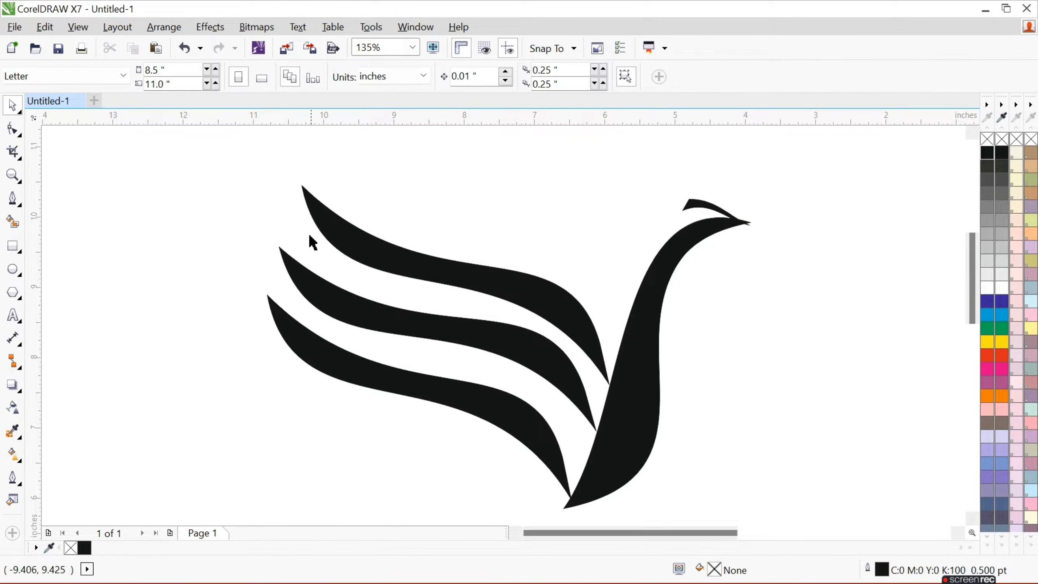
left_click_drag(244, 155, 637, 501)
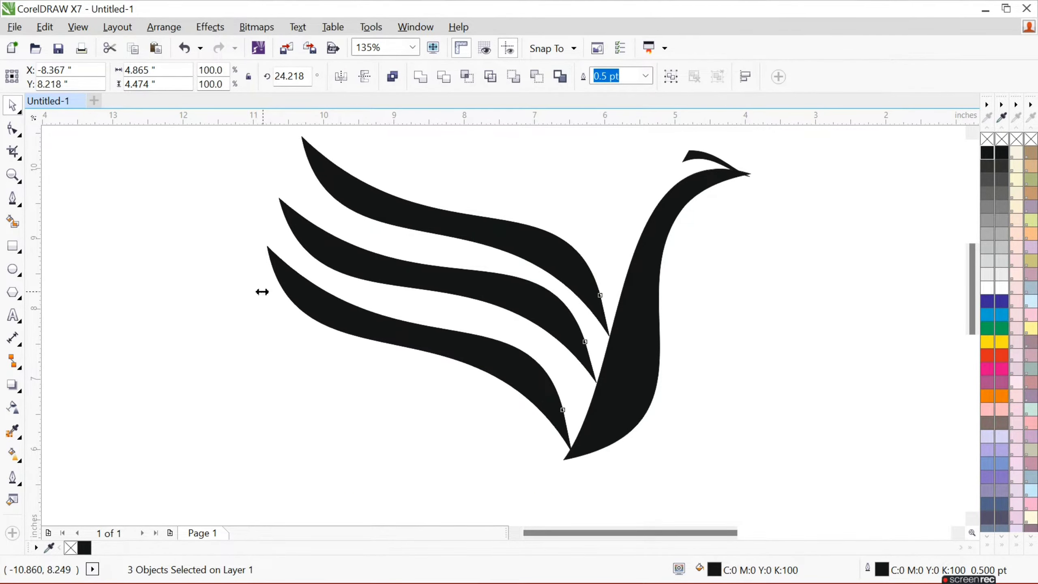
left_click_drag(261, 291, 915, 271)
left_click_drag(780, 282, 827, 305)
- Shrink the right wing to about 83% and shift it down and right
scroll(802, 301, "up", 1)
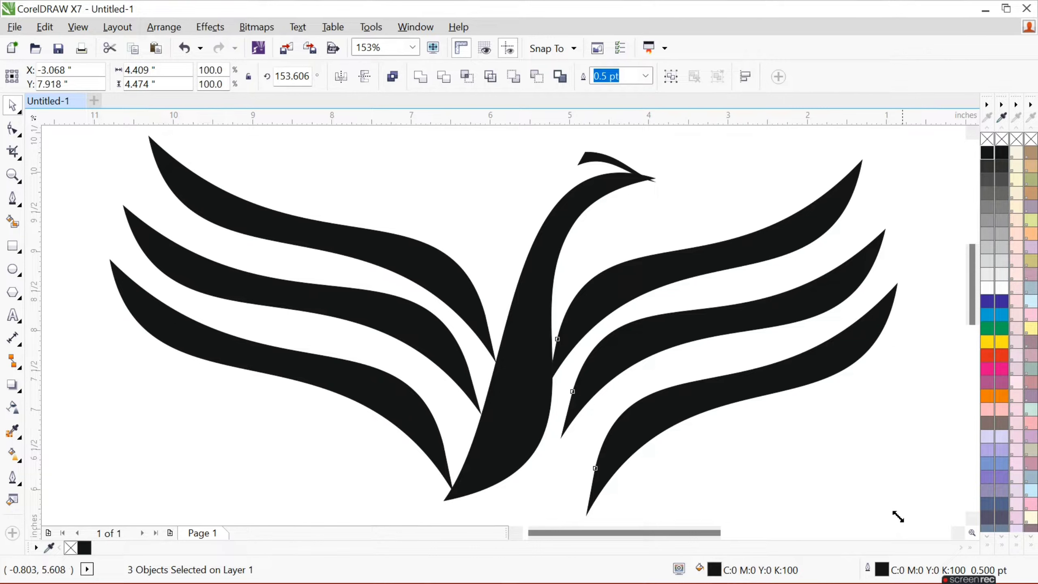
left_click_drag(900, 518, 811, 382)
left_click_drag(706, 300, 733, 333)
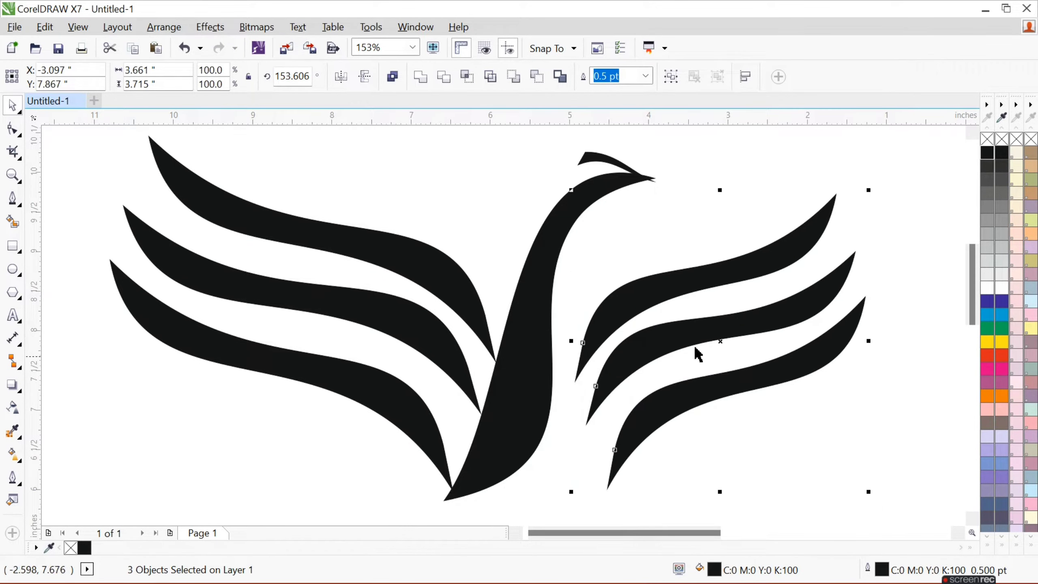
left_click(386, 321)
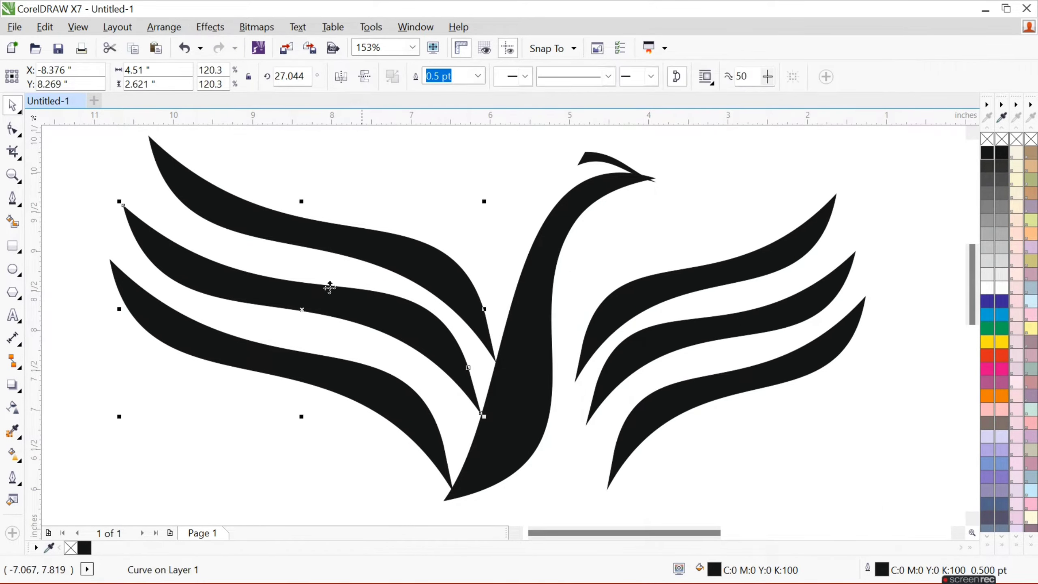
left_click(255, 163)
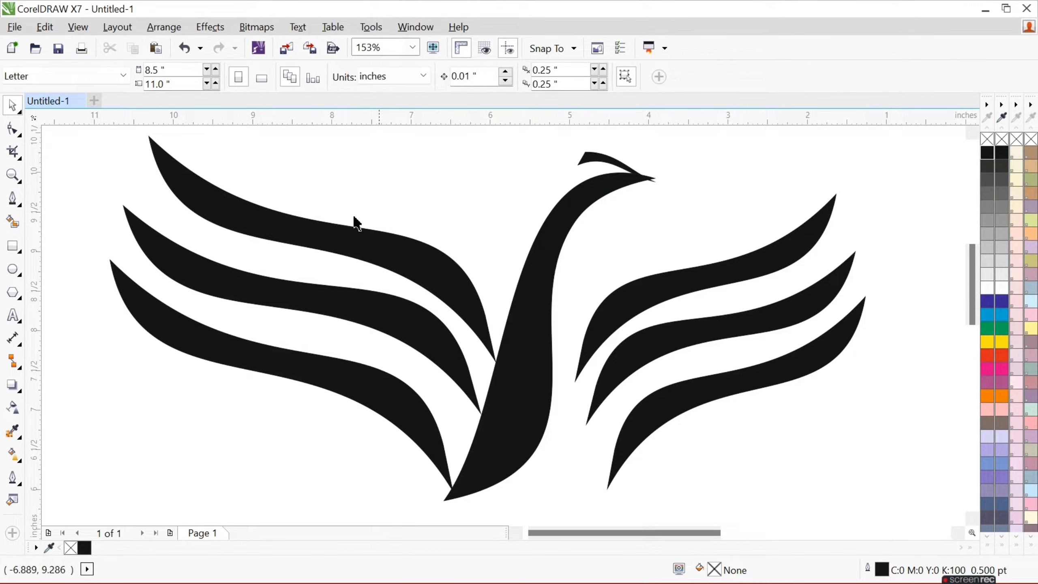
scroll(354, 223, "down", 2)
- Shrink the three left wing feathers and move them in toward the neck
left_click_drag(224, 160, 423, 393)
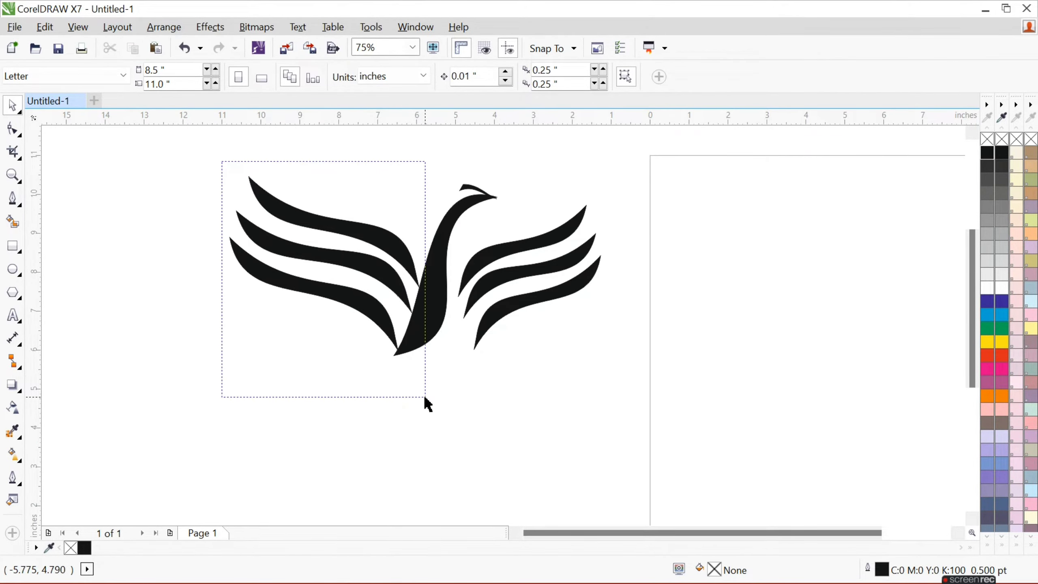
left_click_drag(396, 329, 394, 327)
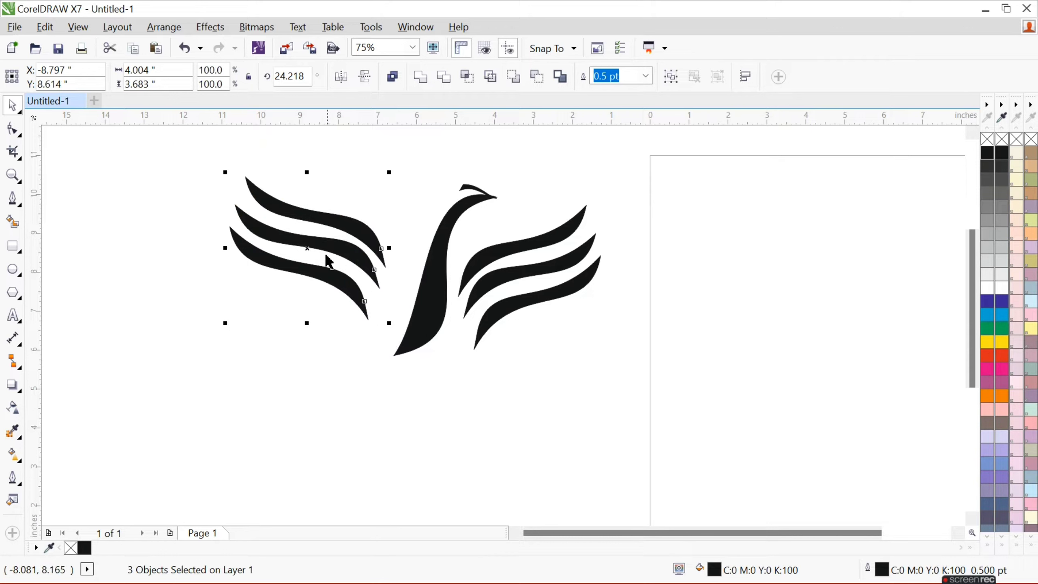
left_click_drag(323, 242, 344, 267)
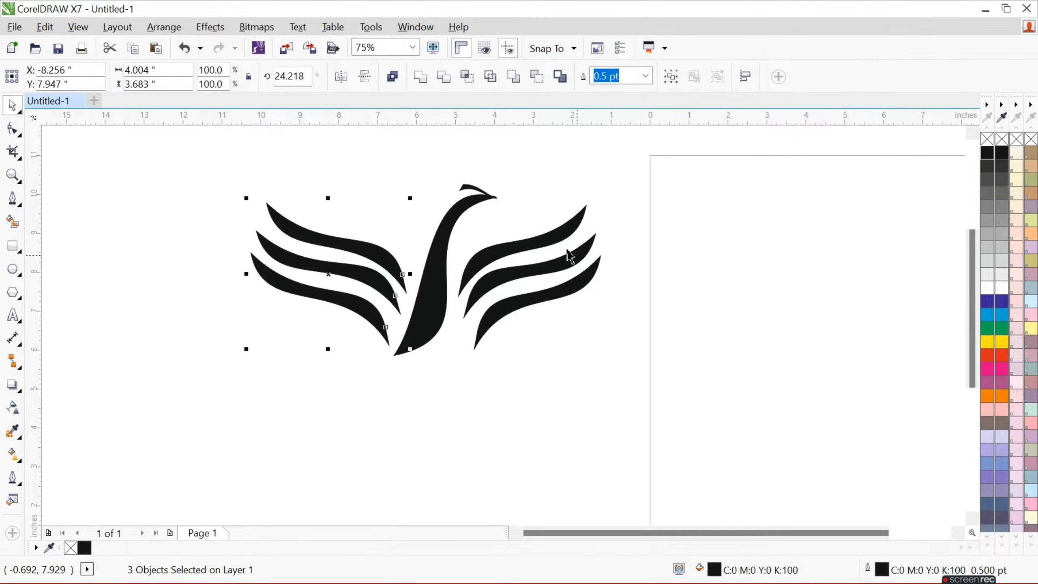
- Try lowering the head and right wing together, then undo it
left_click_drag(463, 225, 656, 345)
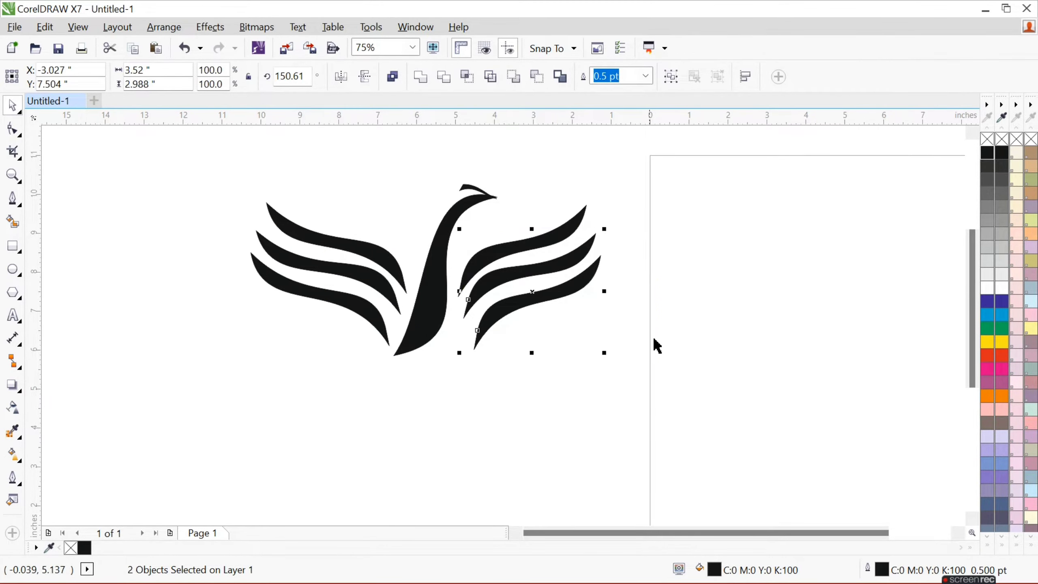
left_click_drag(395, 165, 655, 347)
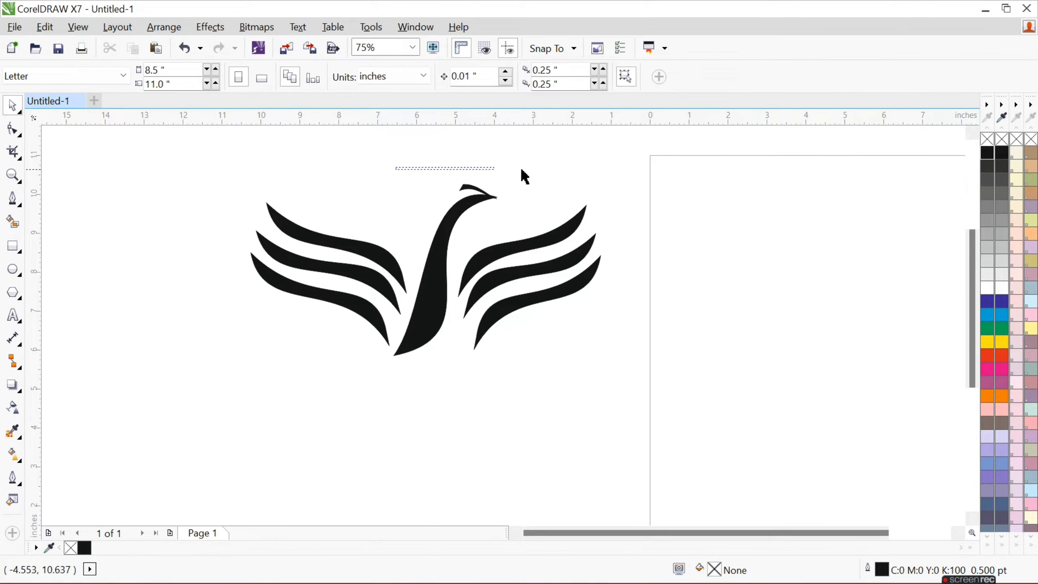
left_click_drag(536, 273, 535, 290)
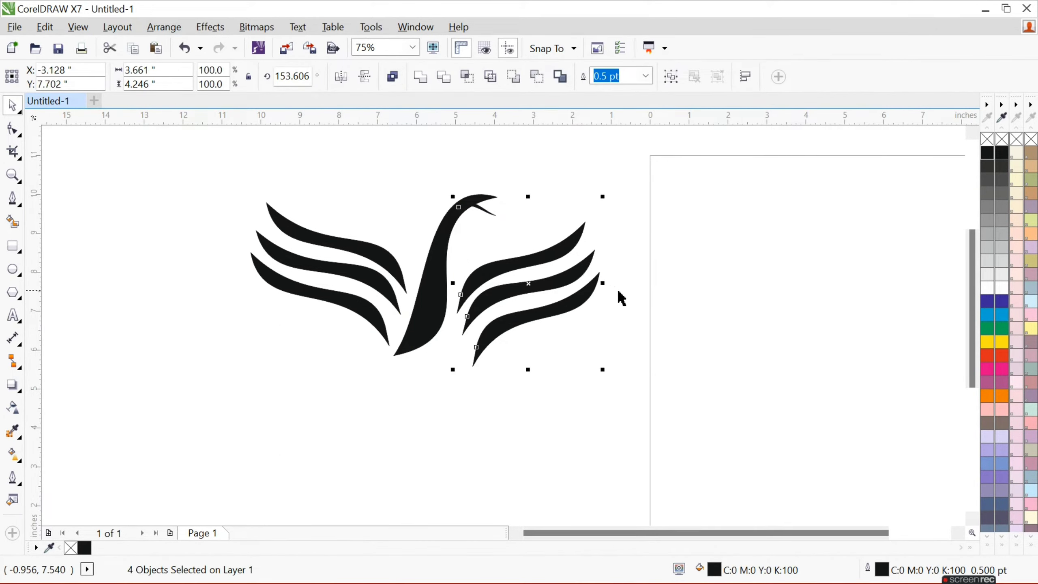
key("ctrl+z")
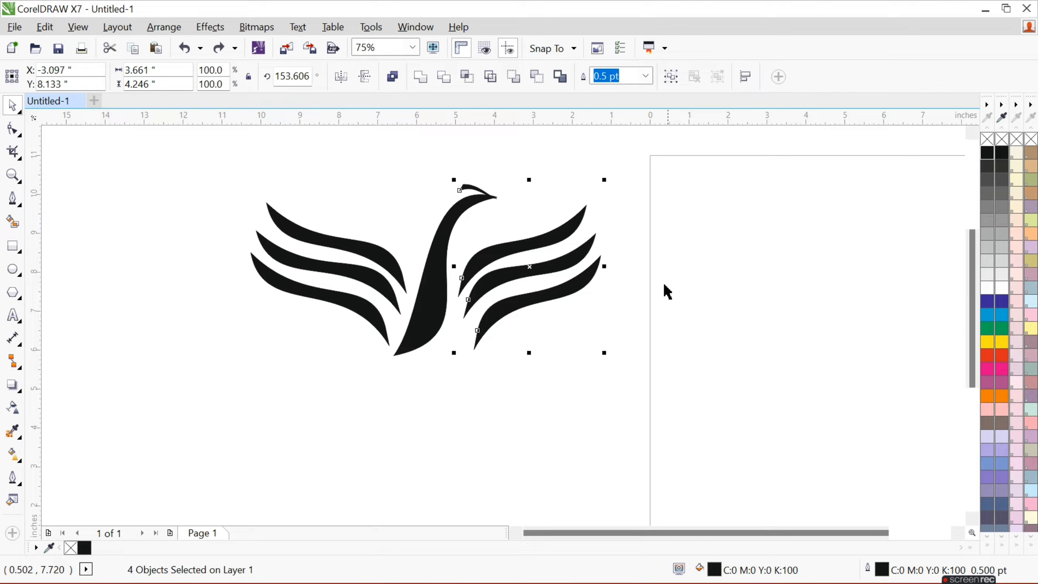
left_click(637, 358)
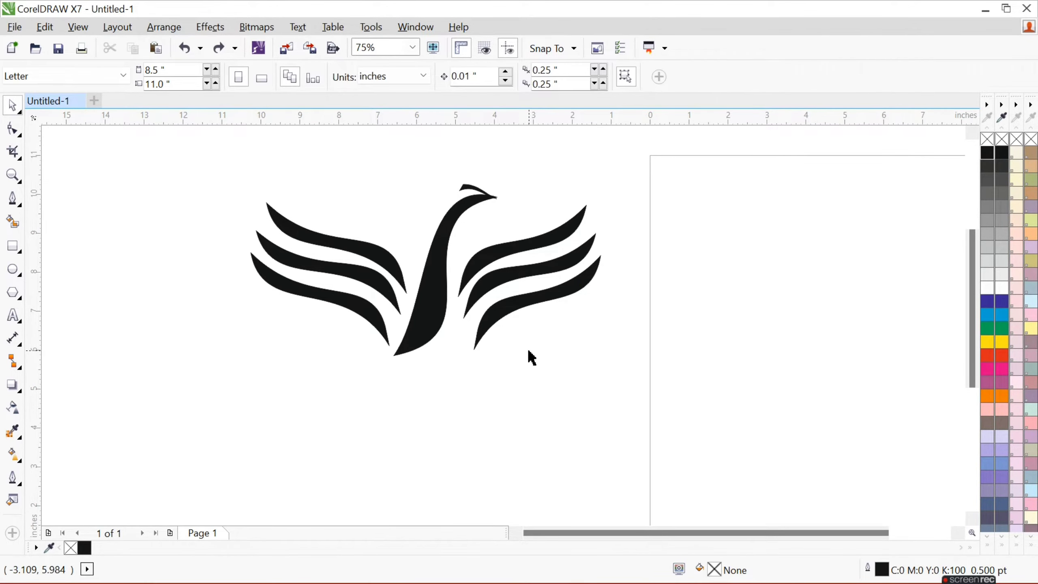
scroll(531, 357, "up", 3)
scroll(554, 362, "down", 3)
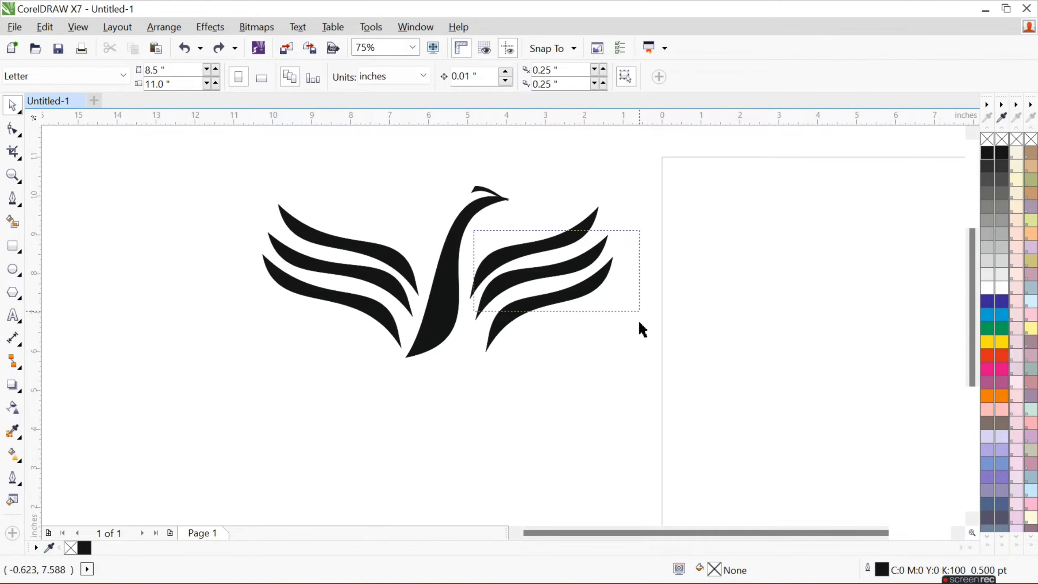
- Rotate the two lower right feathers slightly clockwise
left_click_drag(489, 232, 641, 329)
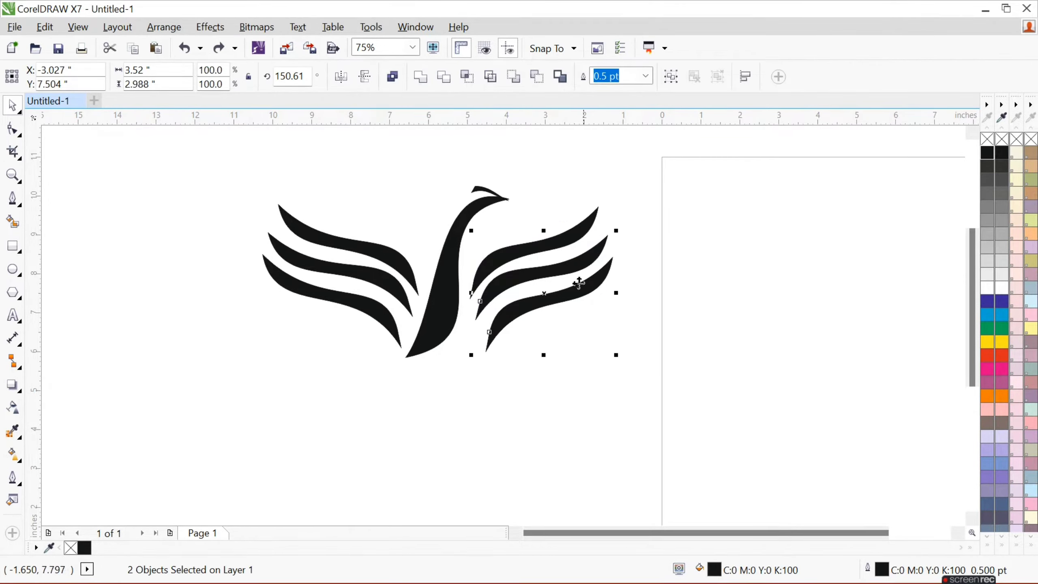
left_click(545, 294)
left_click_drag(470, 228, 676, 388)
left_click(542, 292)
left_click_drag(618, 232, 626, 239)
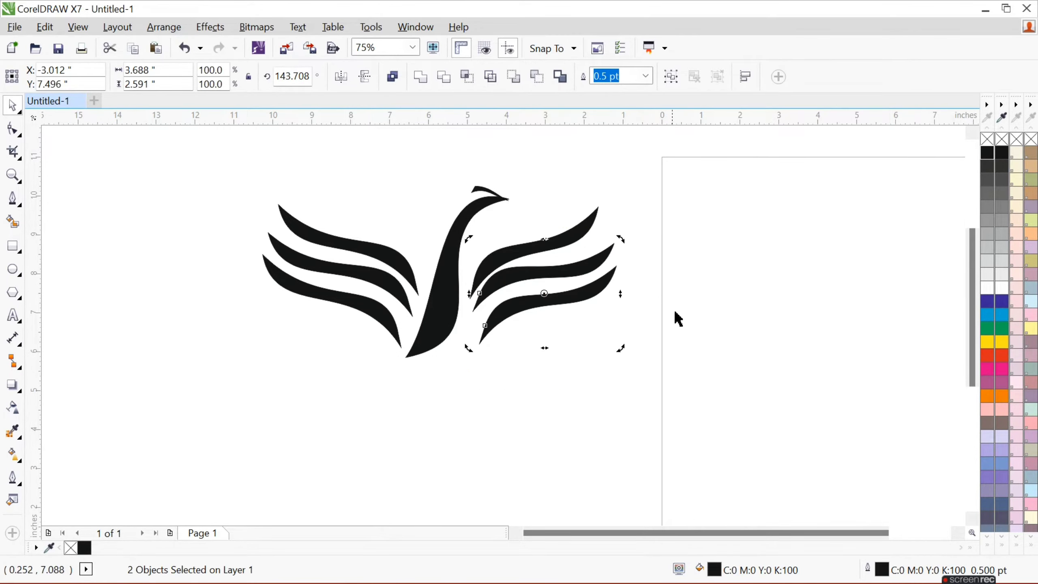
- Rotate the middle and lower left feathers slightly flatter
left_click(839, 389)
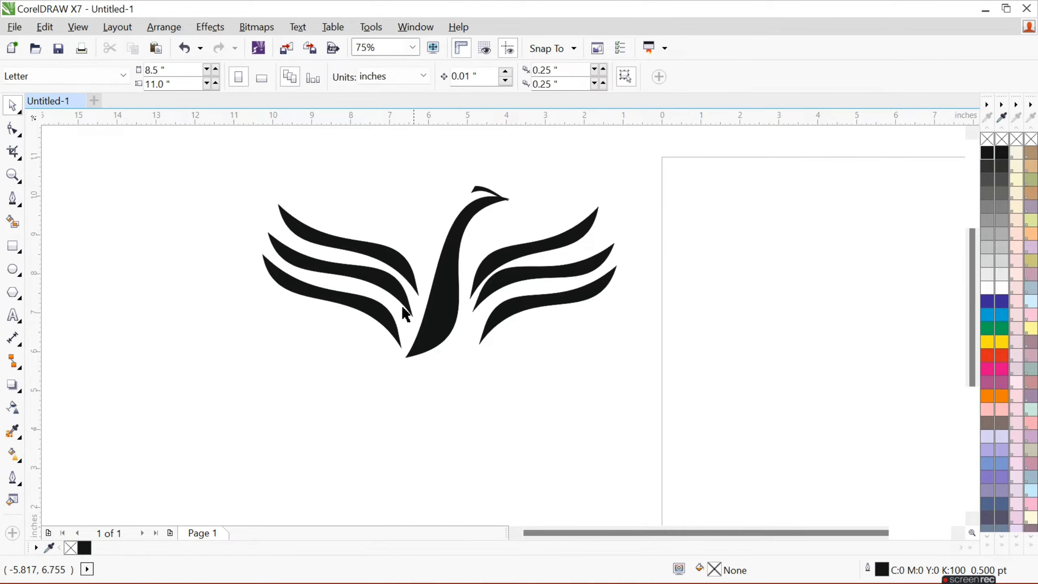
left_click(415, 295)
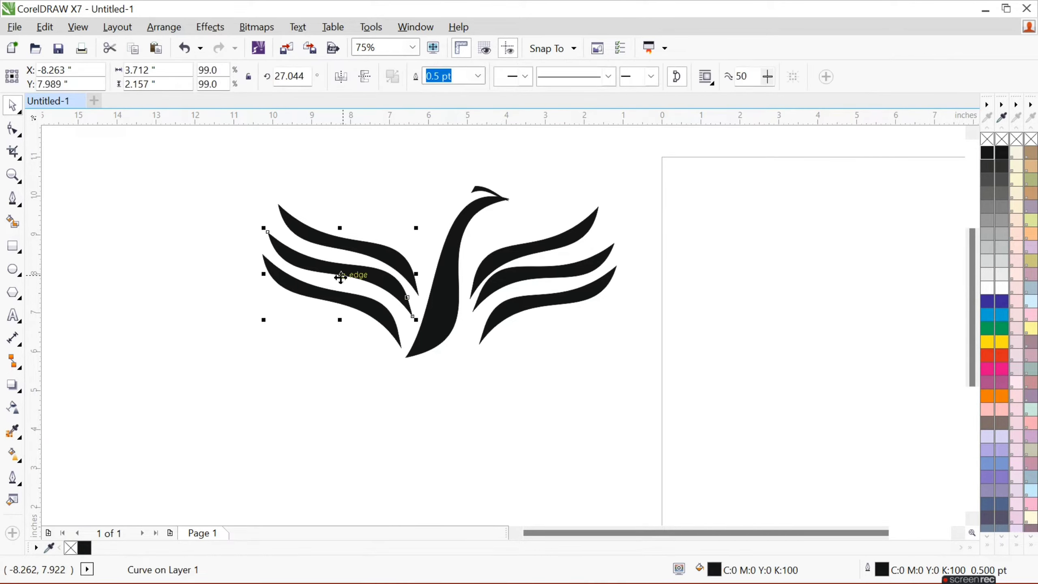
left_click(342, 274)
left_click_drag(415, 230, 422, 238)
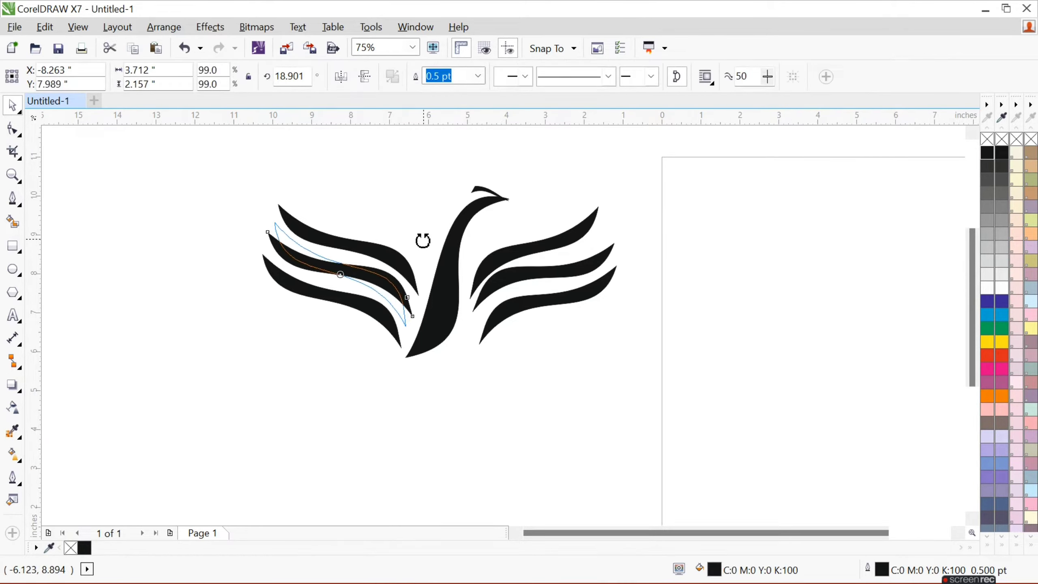
left_click(590, 364)
left_click(358, 303)
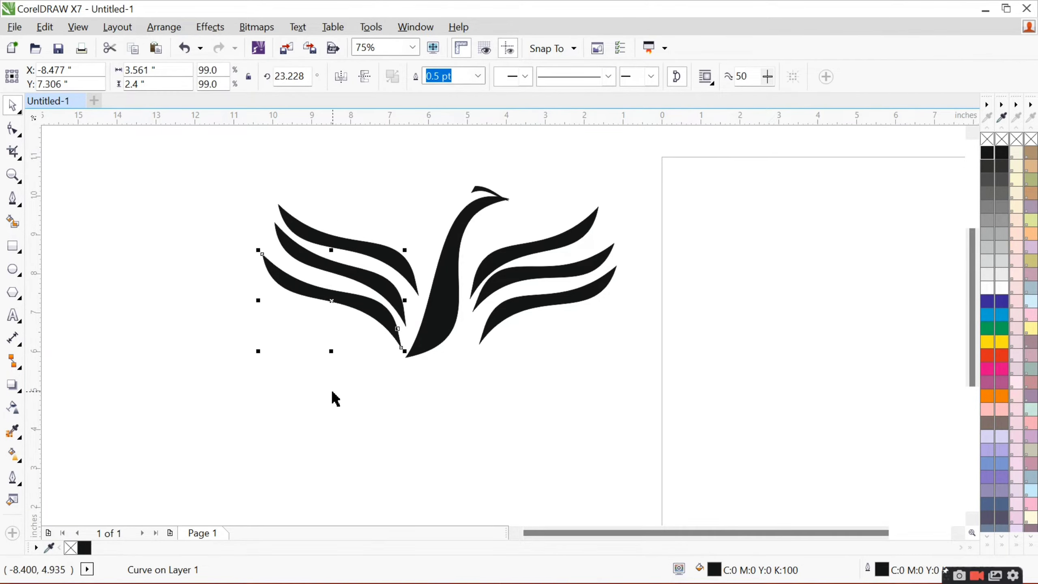
left_click_drag(406, 275, 407, 245)
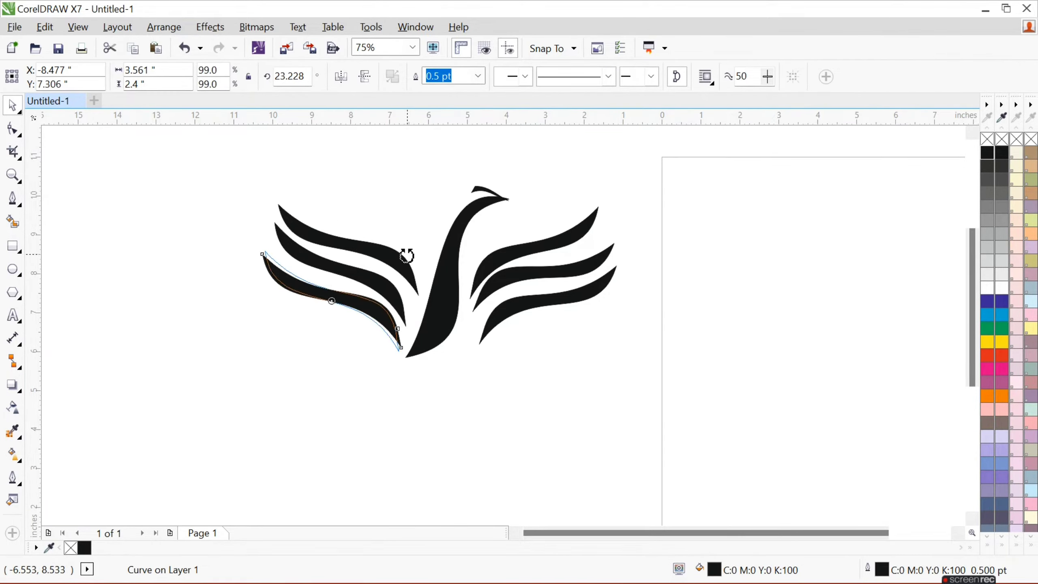
left_click(568, 366)
- Nudge the lower, middle and upper right feathers left and down
left_click(495, 322)
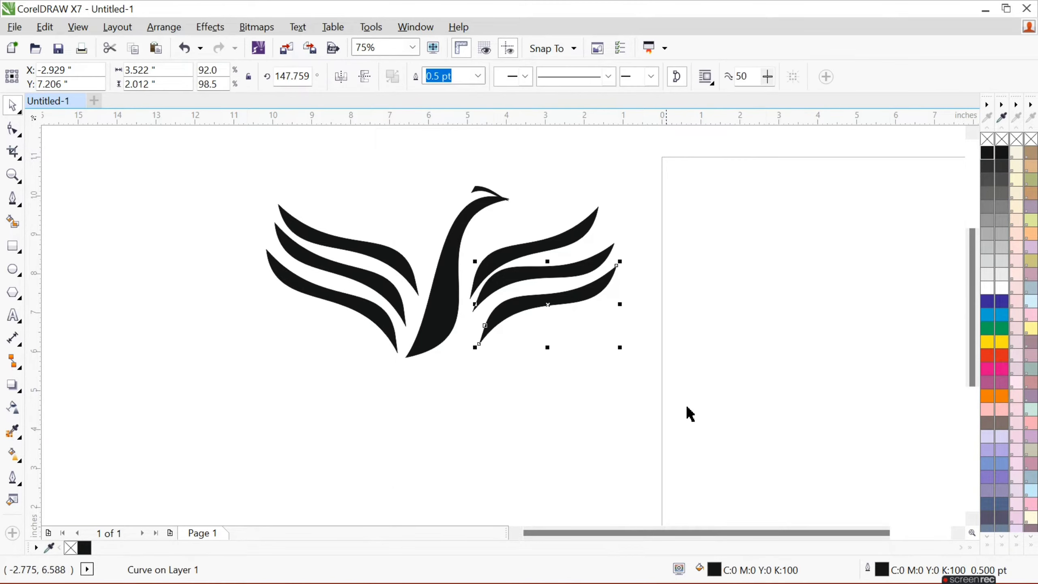
key("ctrl+Left")
key("ctrl+Left")
key("ctrl+Left")
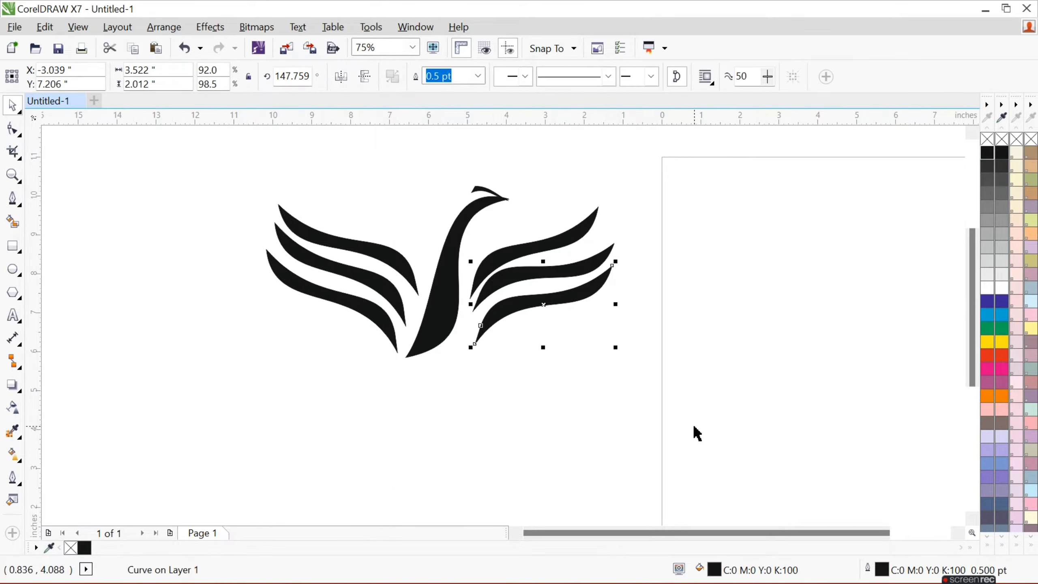
key("ctrl+Left")
key("ctrl+Left")
key("ctrl+Left")
key("ctrl+Left")
key("ctrl+Left")
key("ctrl+Left")
key("ctrl+Left")
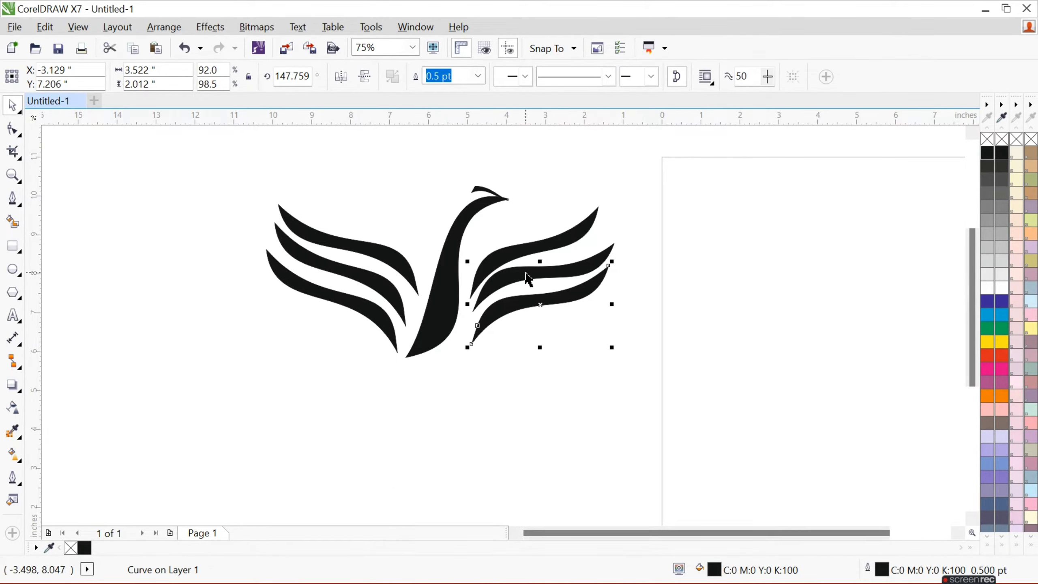
left_click(526, 273)
key("ctrl+Down")
key("ctrl+Down")
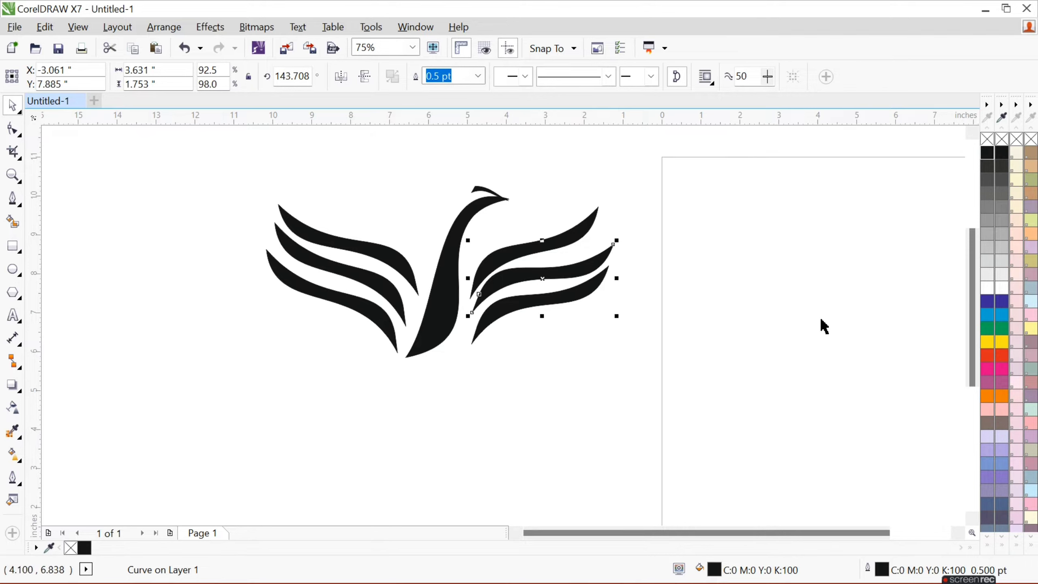
key("ctrl+Down")
key("ctrl+Down")
key("ctrl+Left")
key("ctrl+Left")
key("ctrl+Left")
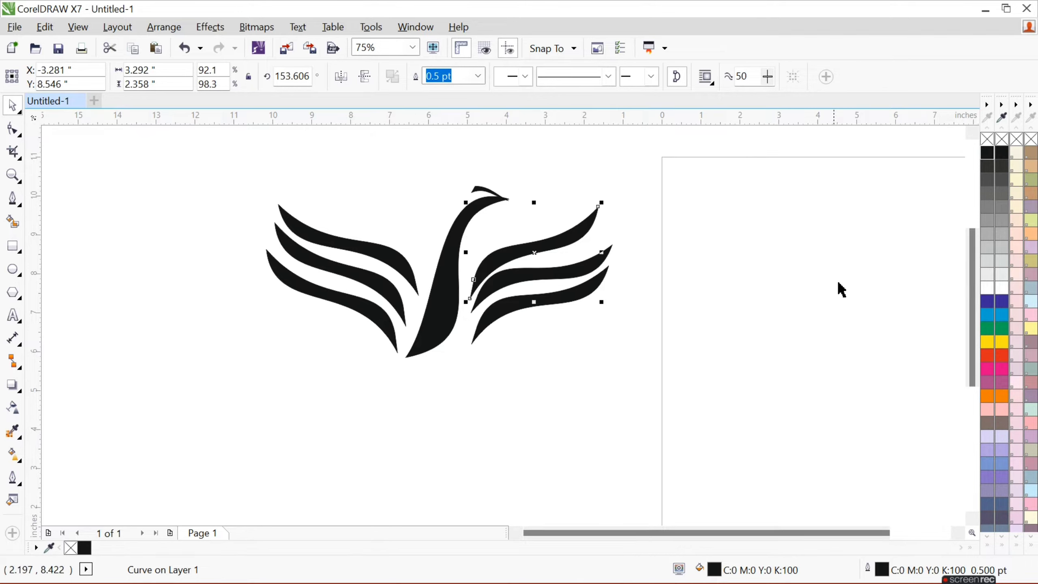
key("Tab")
key("ctrl+Left")
key("ctrl+Left")
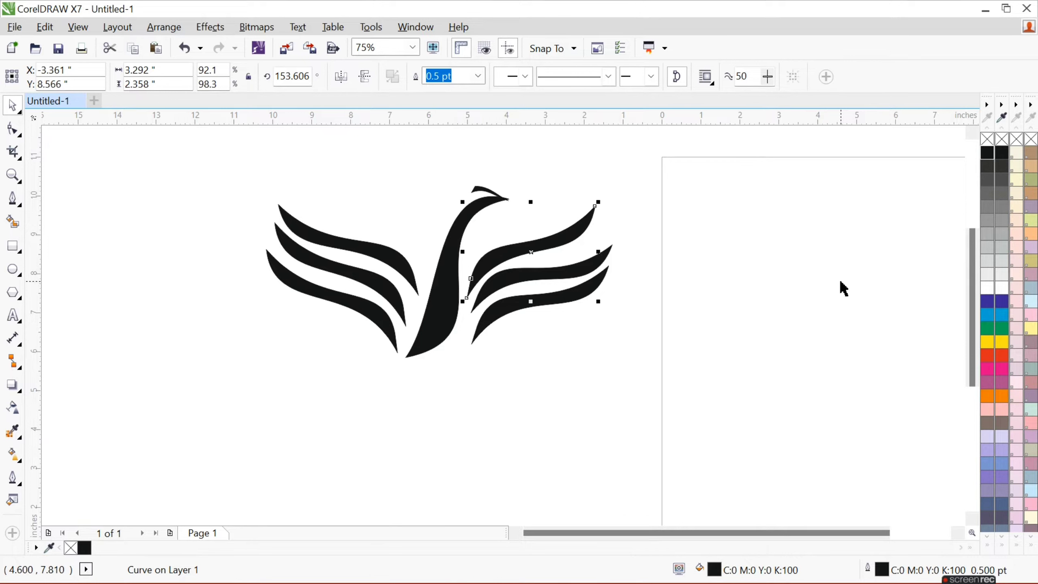
- Shift the lower right feather further down and left
left_click(525, 381)
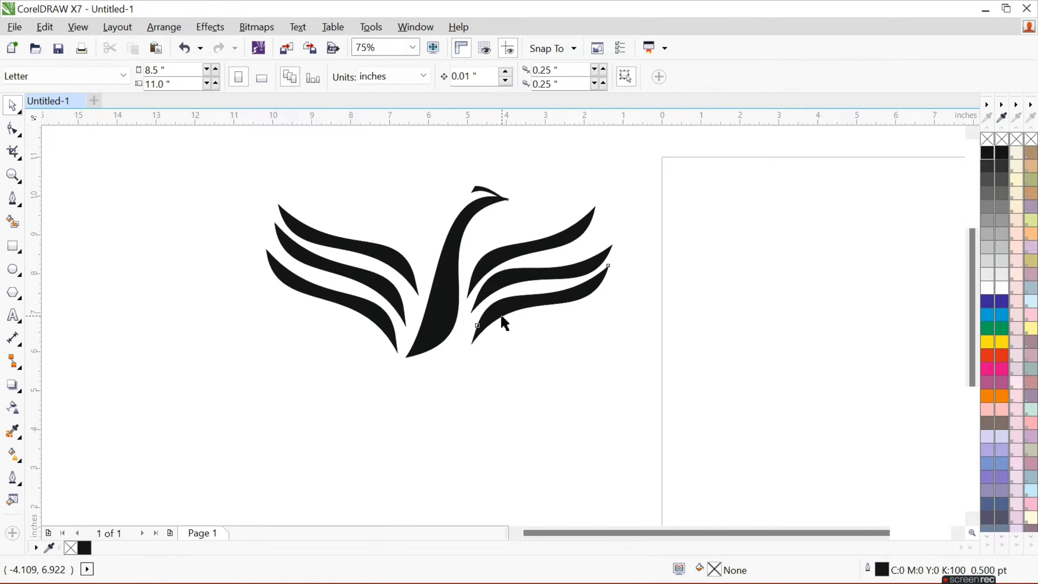
left_click(503, 315)
key("ctrl+Left")
key("Left")
key("ctrl+Left")
key("Down")
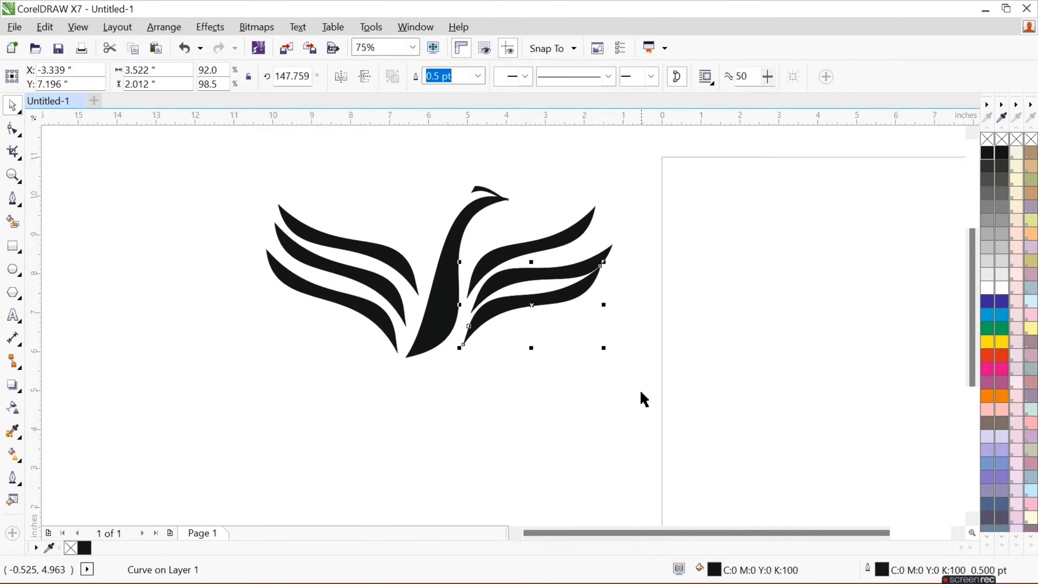
key("ctrl+Down")
left_click(778, 287)
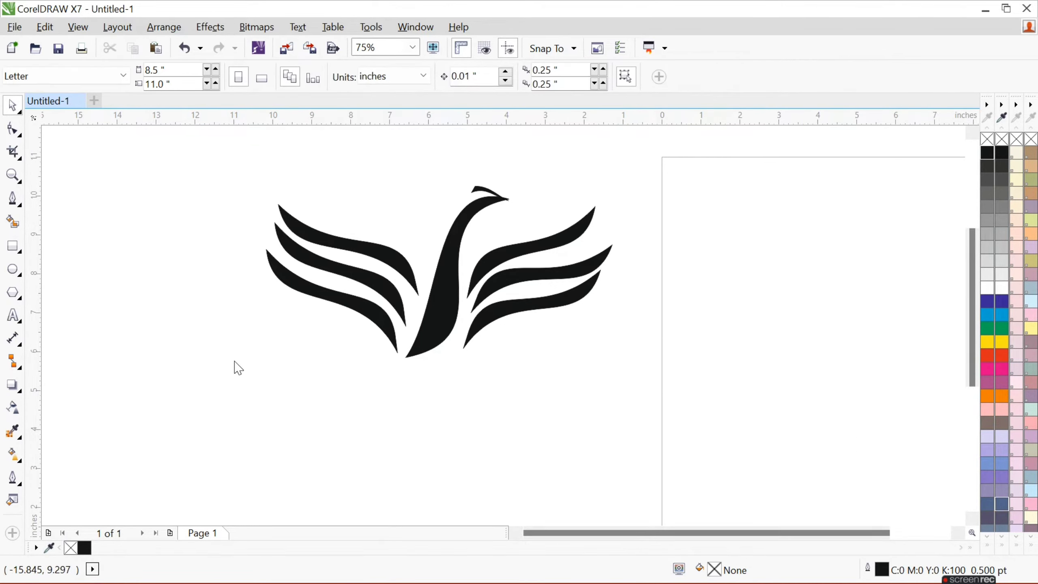
key("F8")
- Type GOLDEN SWAN below the swan and enlarge it to about 90 pt
left_click(290, 412)
type("GOLDEN SWAN")
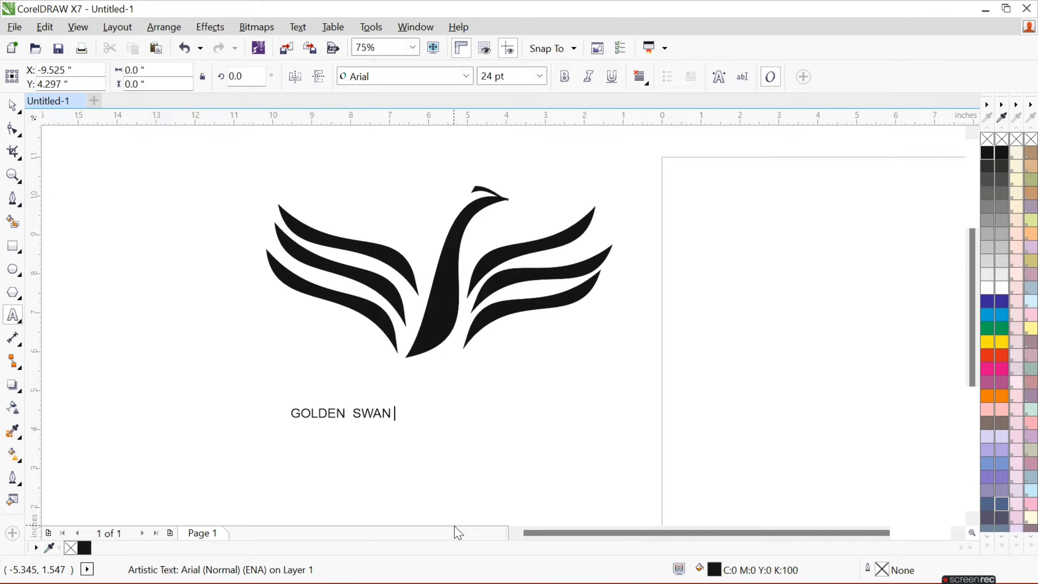
key("Return")
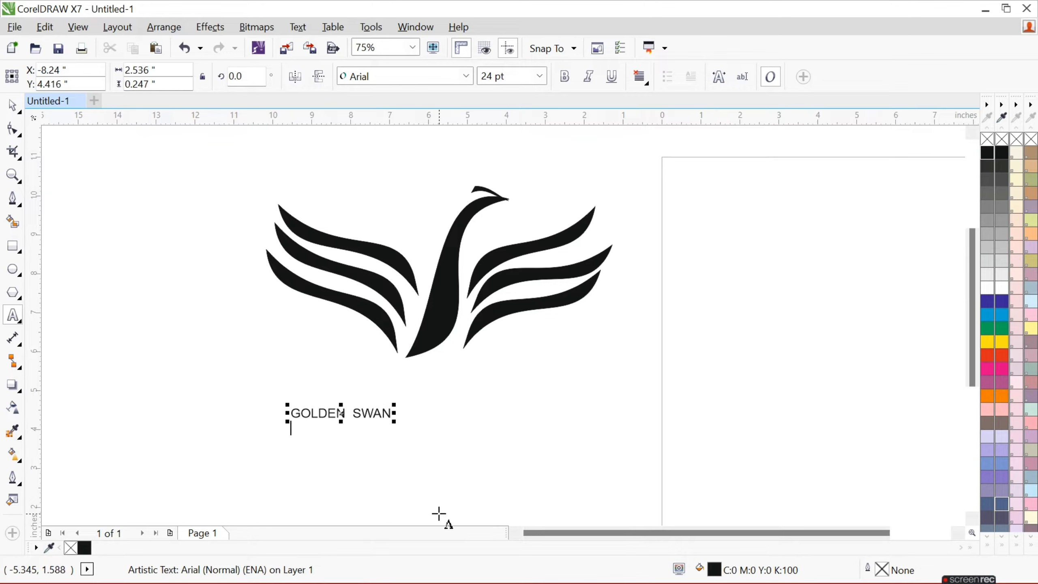
left_click_drag(394, 421, 667, 476)
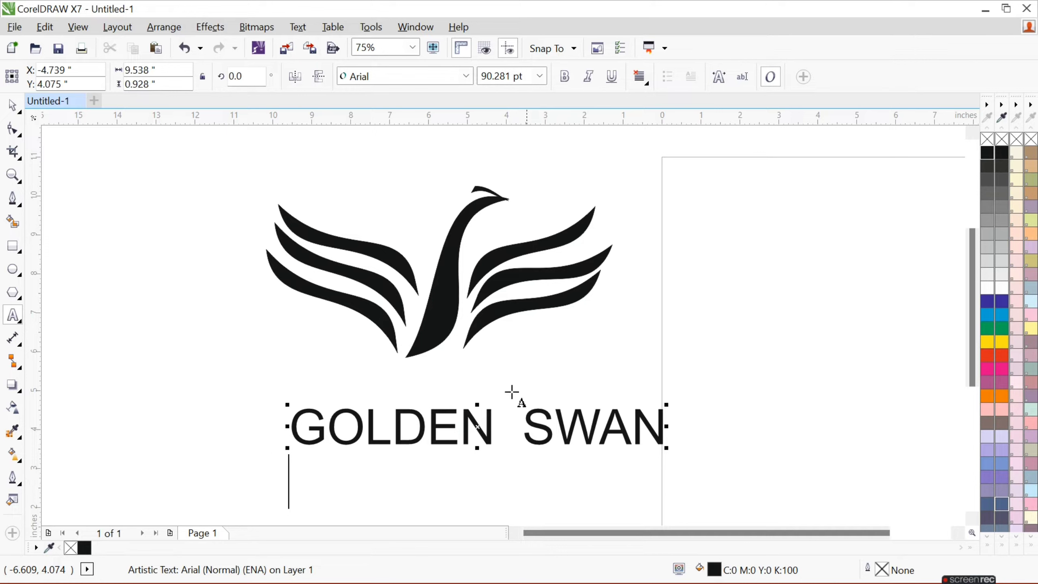
- Move the GOLDEN SWAN title up and set it in BankGothic Md BT
left_click_drag(475, 425, 464, 403)
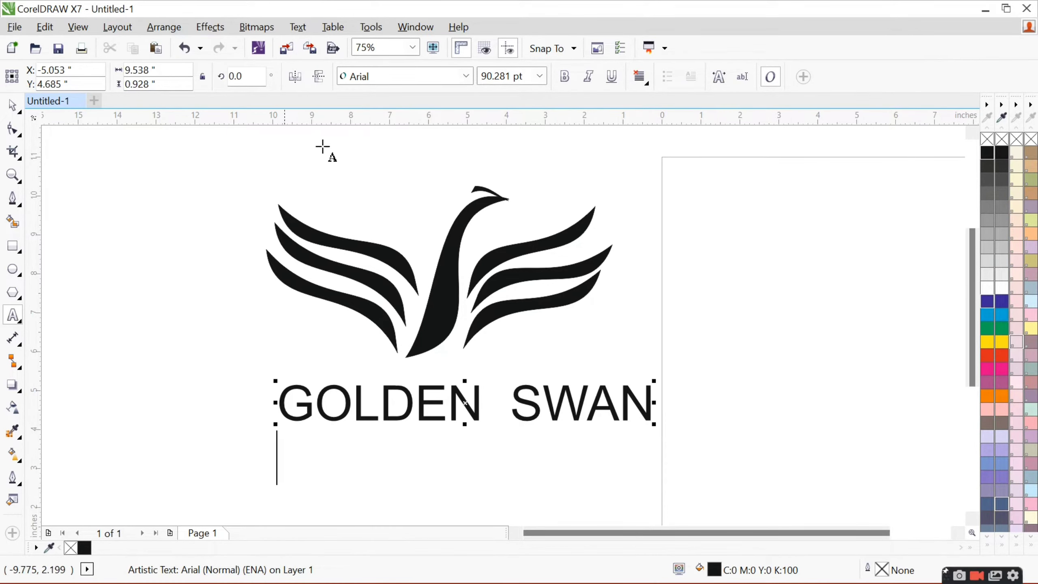
left_click(566, 78)
left_click(467, 85)
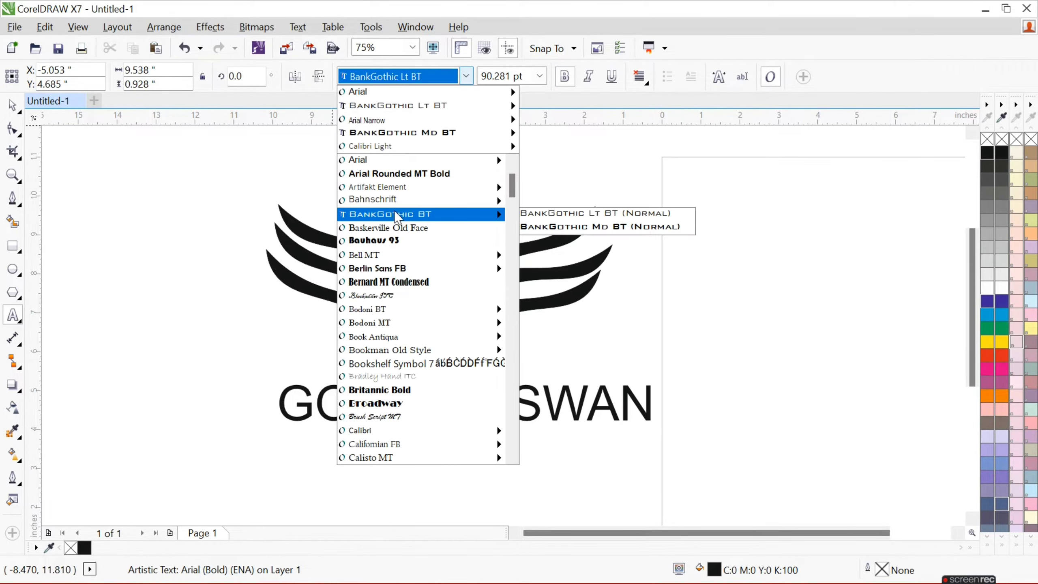
left_click(548, 227)
key("Return")
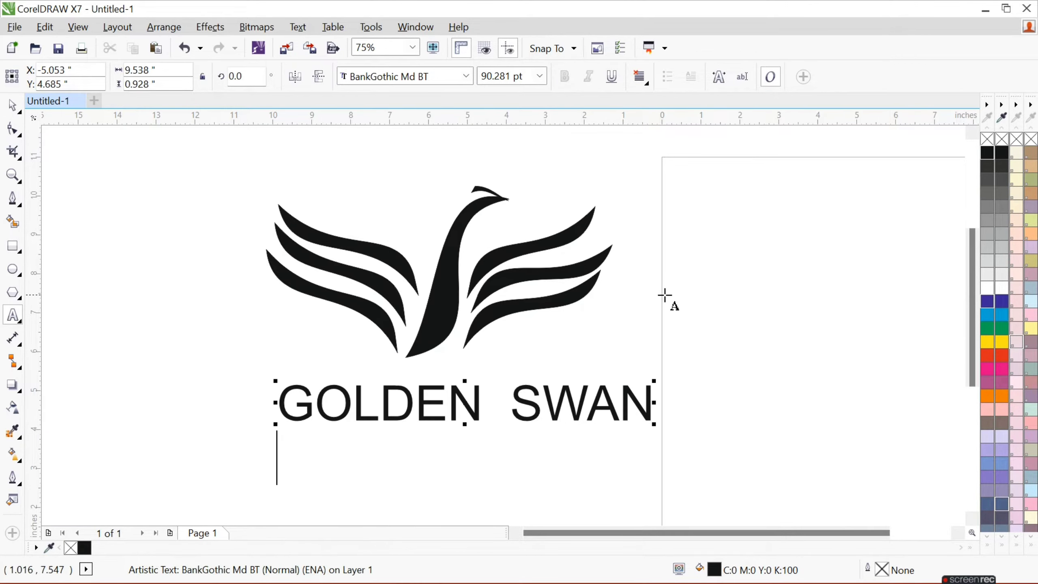
left_click(12, 105)
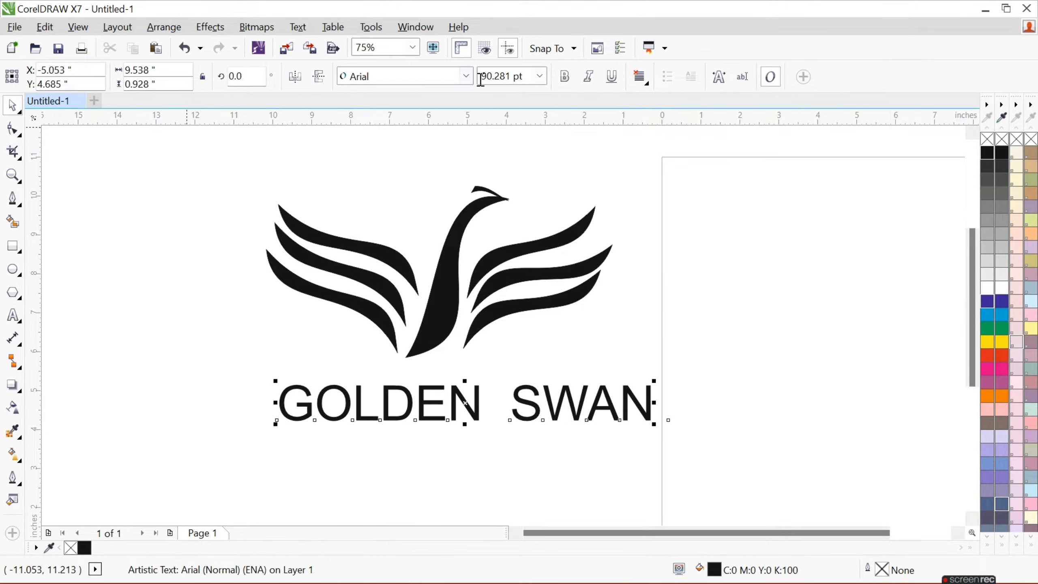
left_click(466, 76)
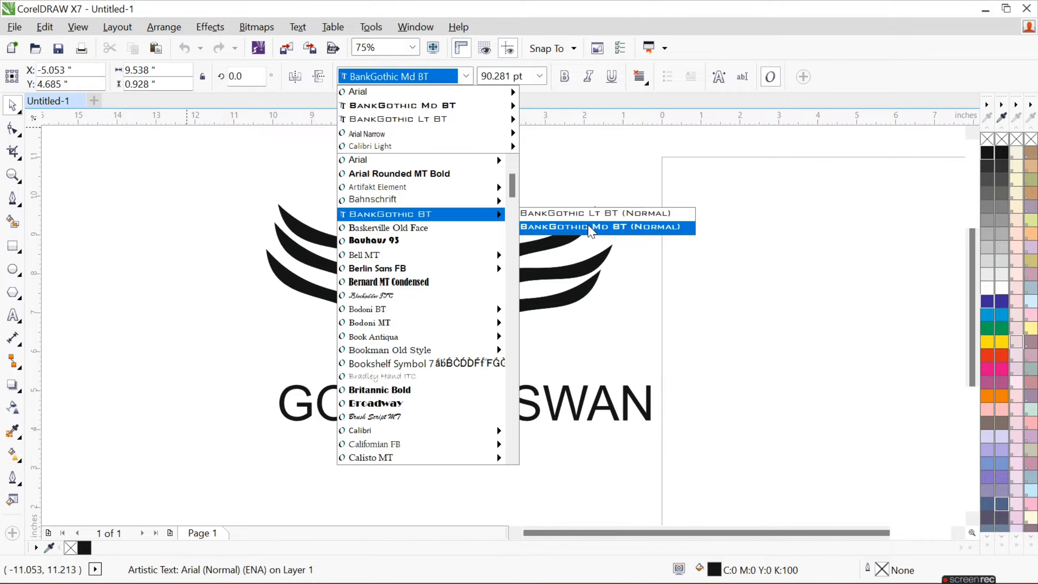
left_click(588, 228)
left_click(701, 282)
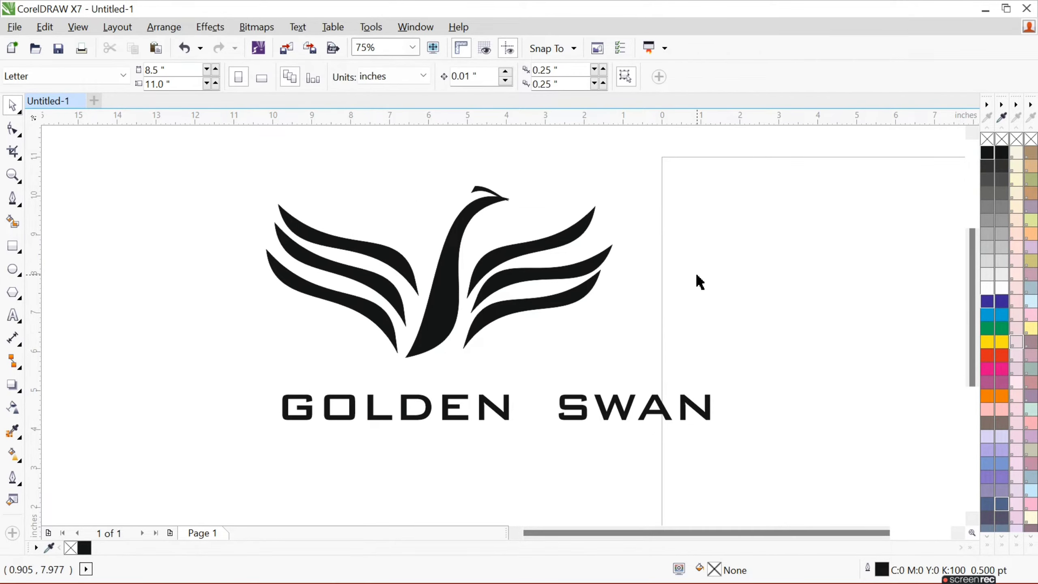
- Shrink GOLDEN SWAN to about 71% and place it just beneath the swan
left_click(485, 420)
left_click_drag(503, 410, 490, 397)
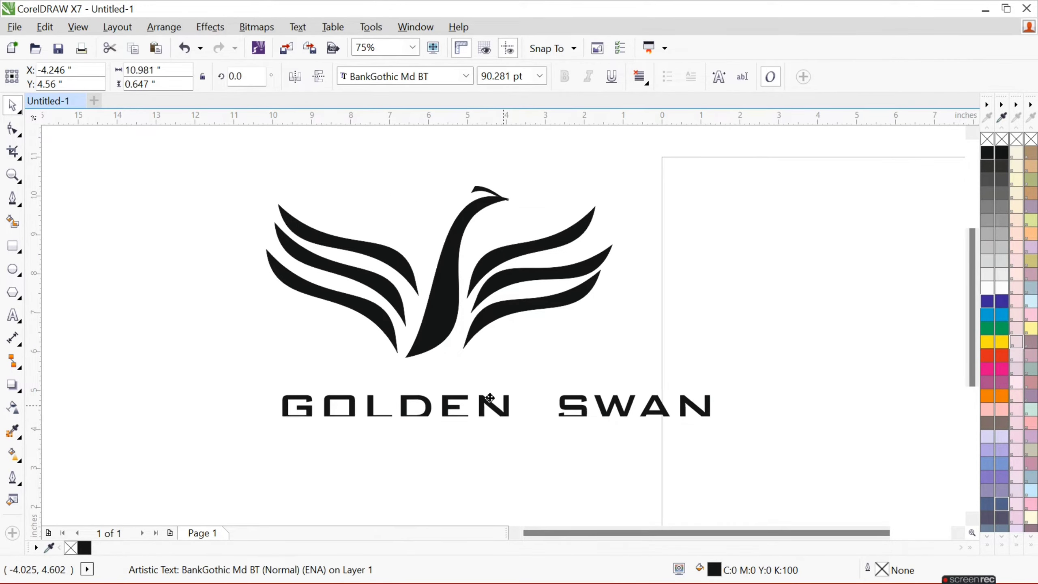
left_click_drag(694, 402, 587, 401)
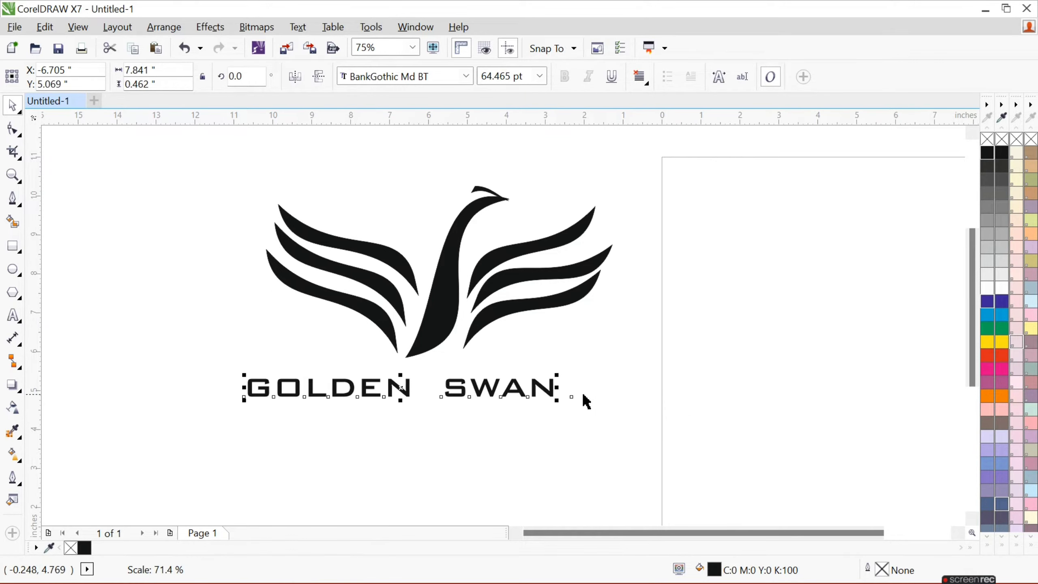
left_click_drag(502, 388, 527, 384)
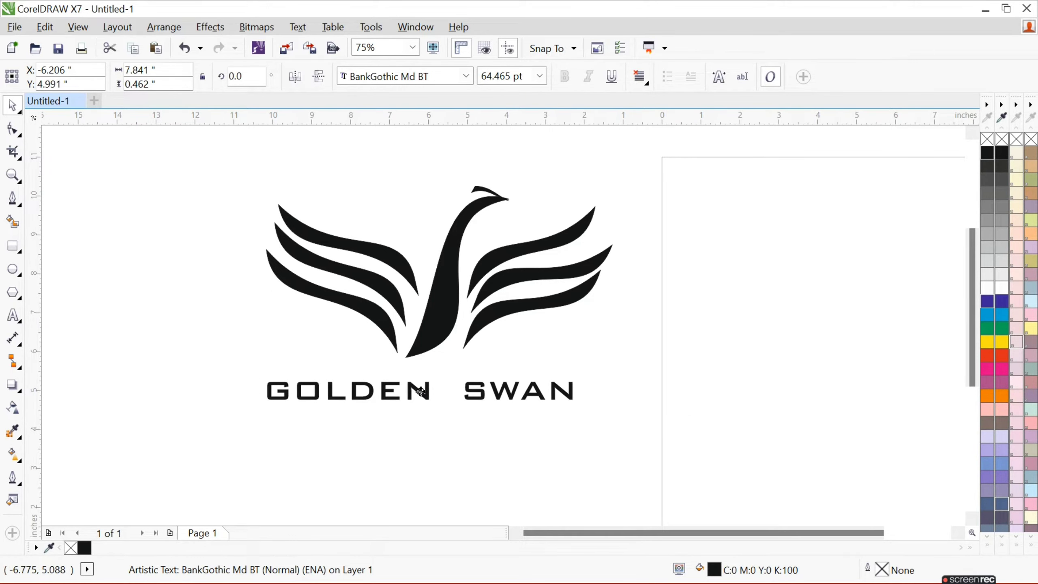
left_click(485, 443)
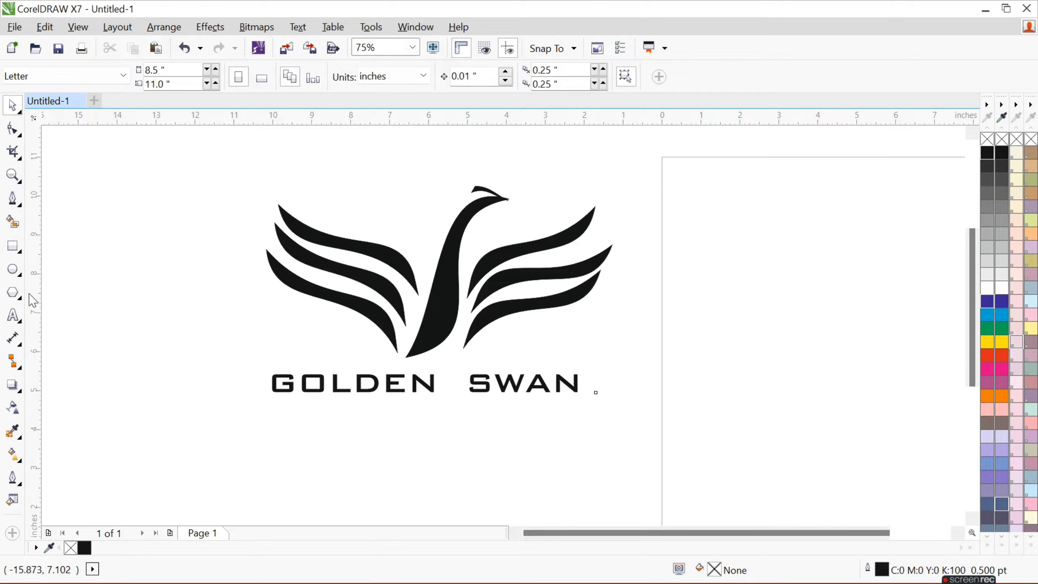
- Discard the misspelled slogan and move GOLDEN SWAN right to centre it
left_click(12, 315)
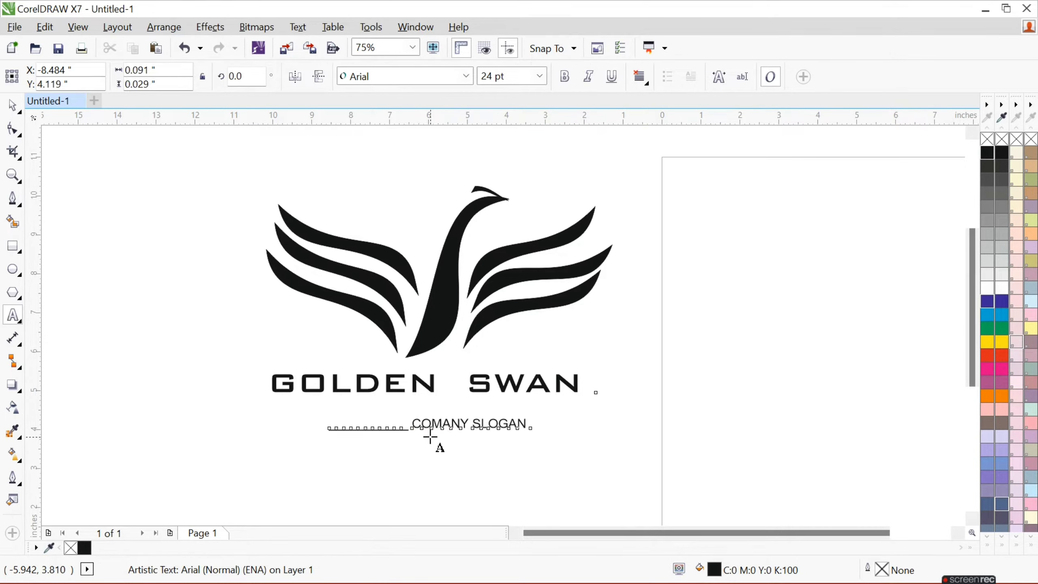
key("ctrl+z")
key("ctrl+z")
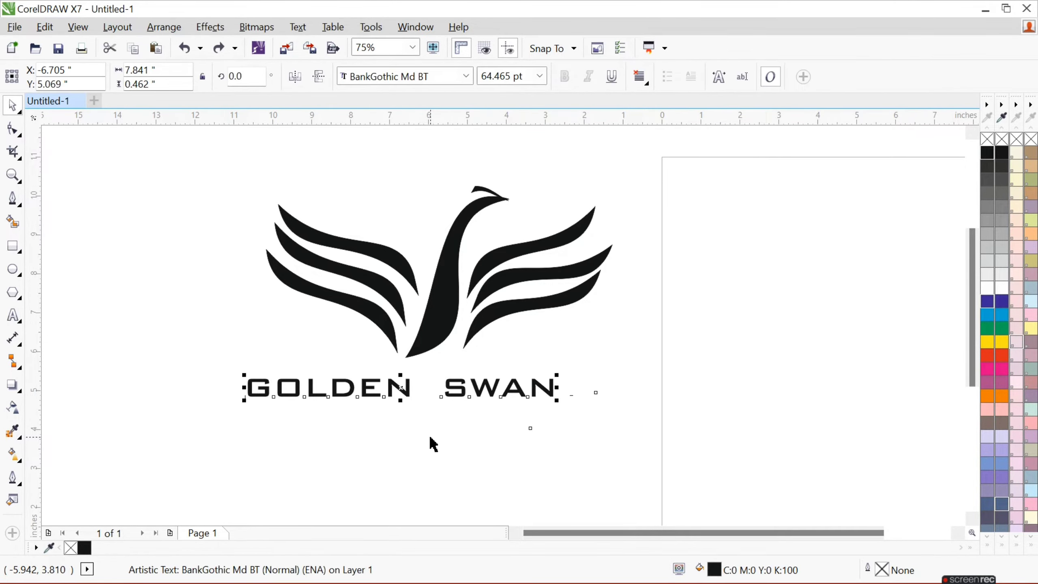
left_click_drag(401, 395, 445, 396)
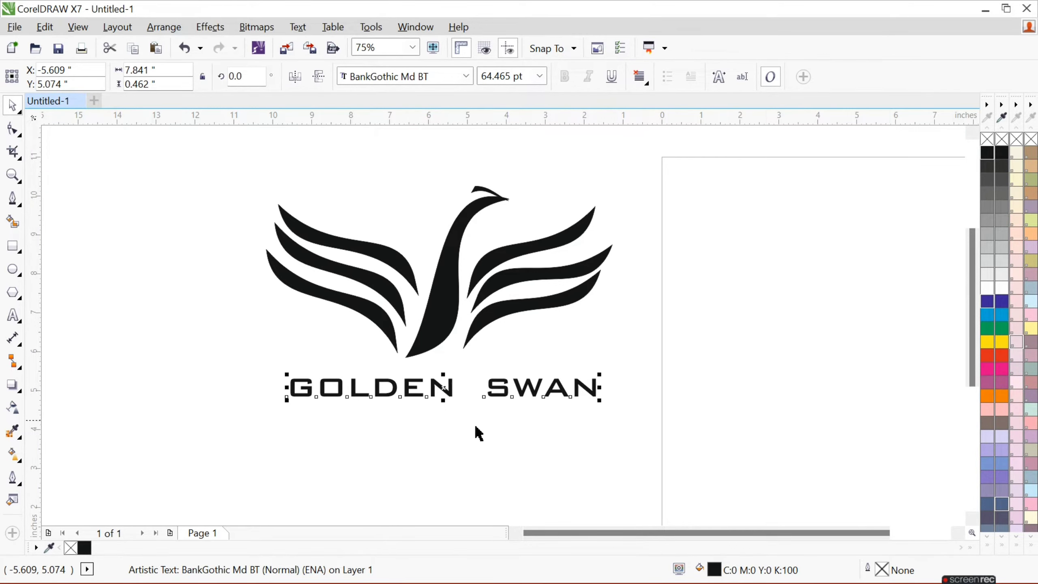
left_click(477, 451)
- Add the SLOGAN line with underscore rules and centre it under the title
left_click(13, 315)
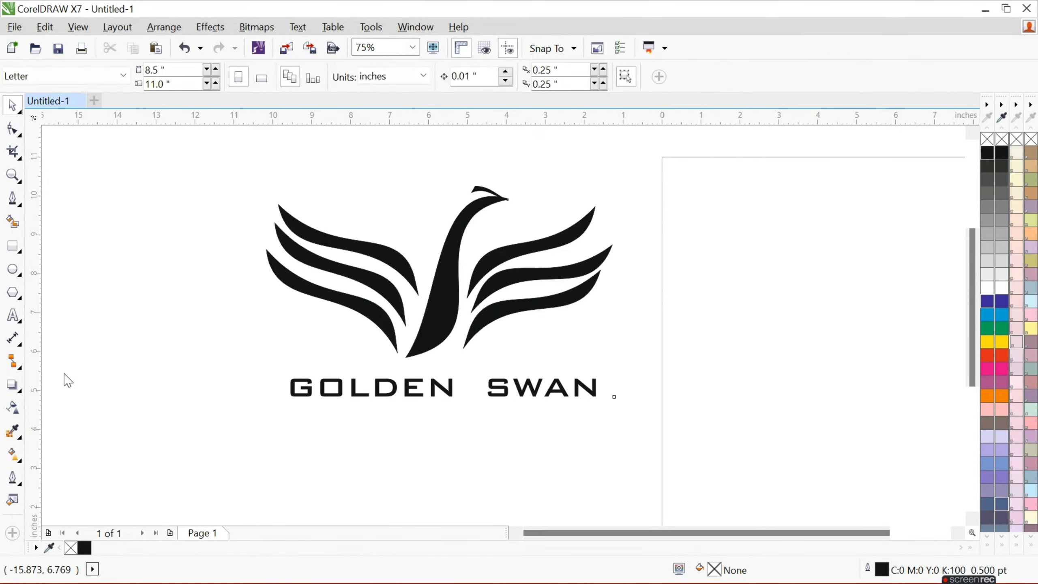
left_click(232, 445)
type("SLOGAN_____________")
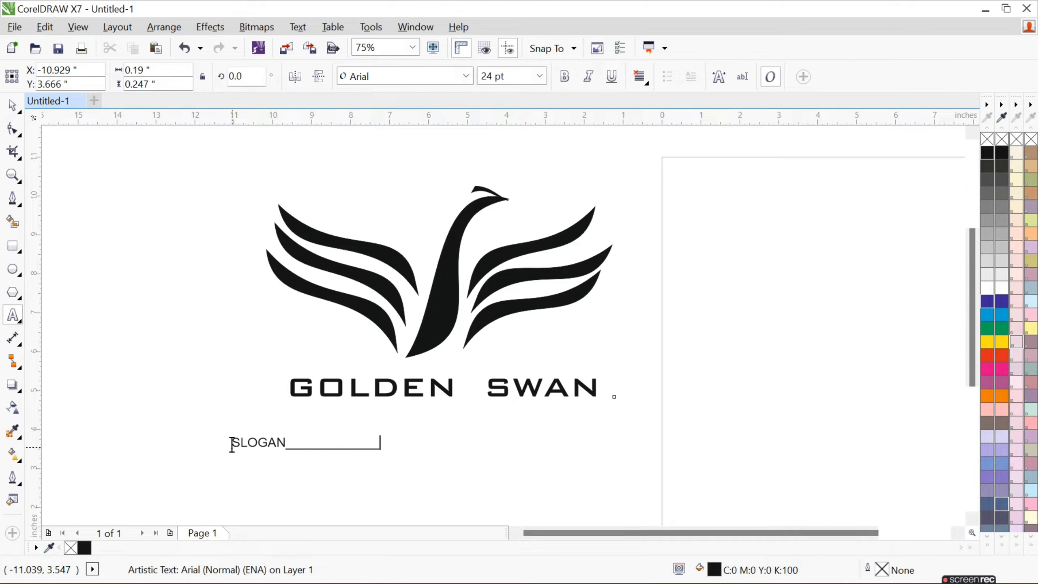
left_click(231, 444)
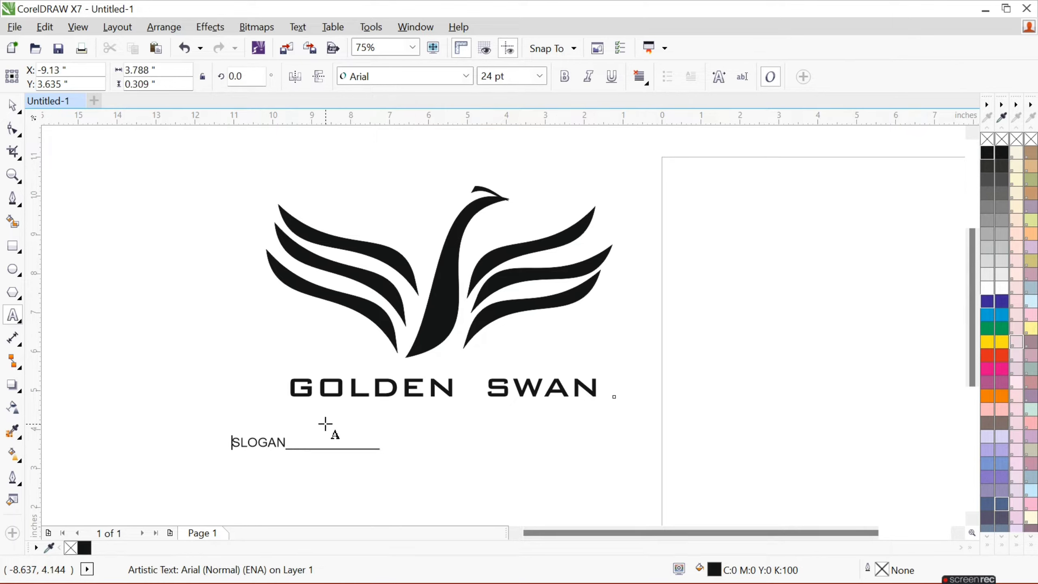
type("______________")
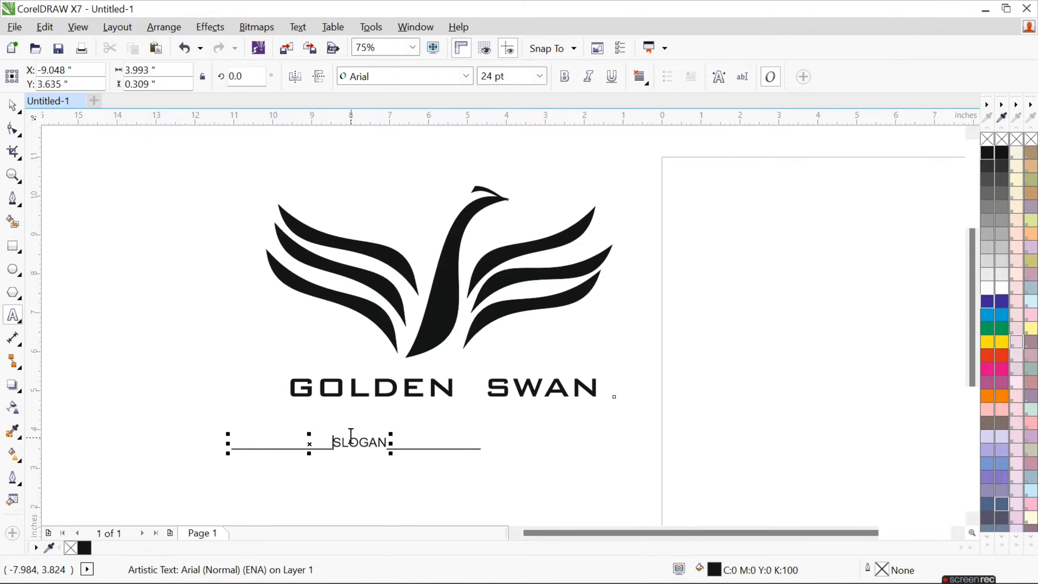
left_click(12, 105)
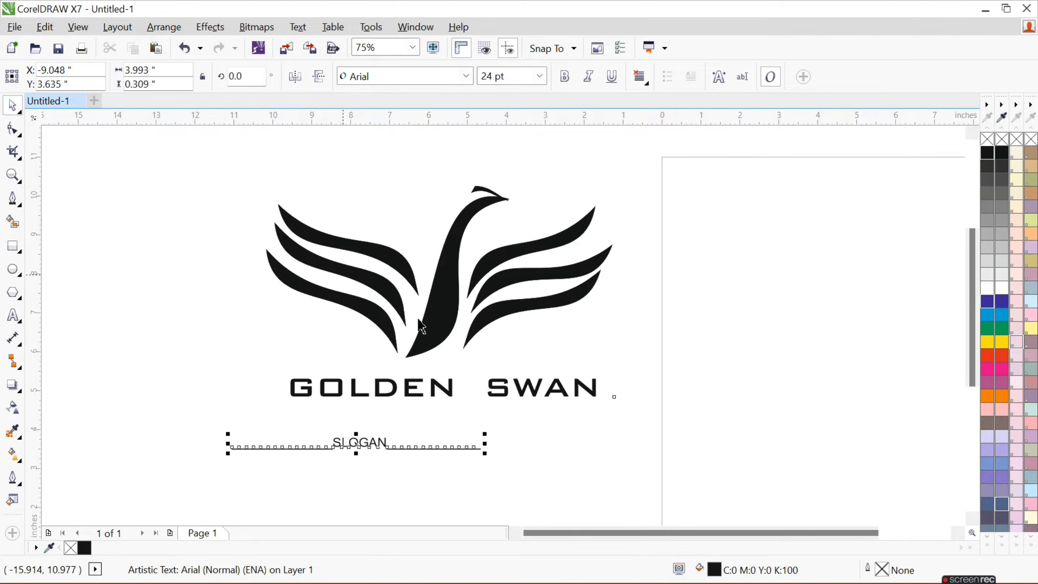
left_click(354, 442)
left_click(356, 444)
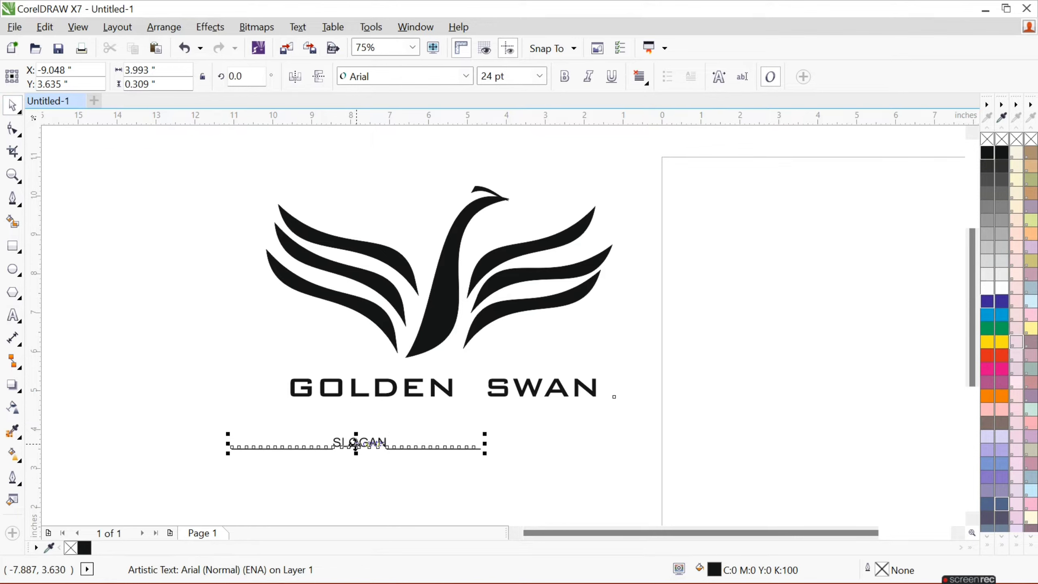
left_click_drag(356, 443, 442, 416)
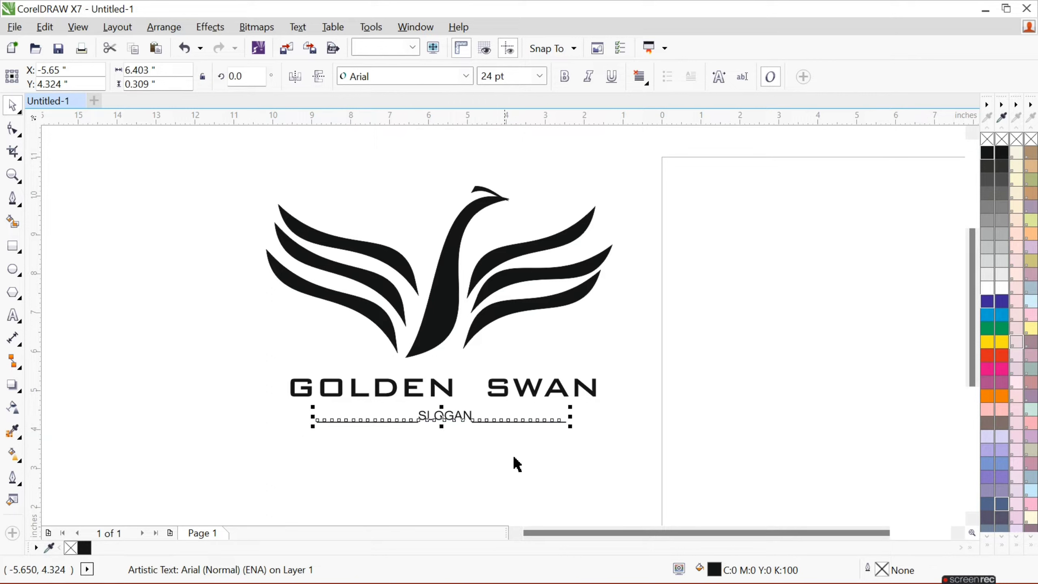
- Delete the extra space before SWAN and recentre both text lines
key("F8")
left_click(490, 392)
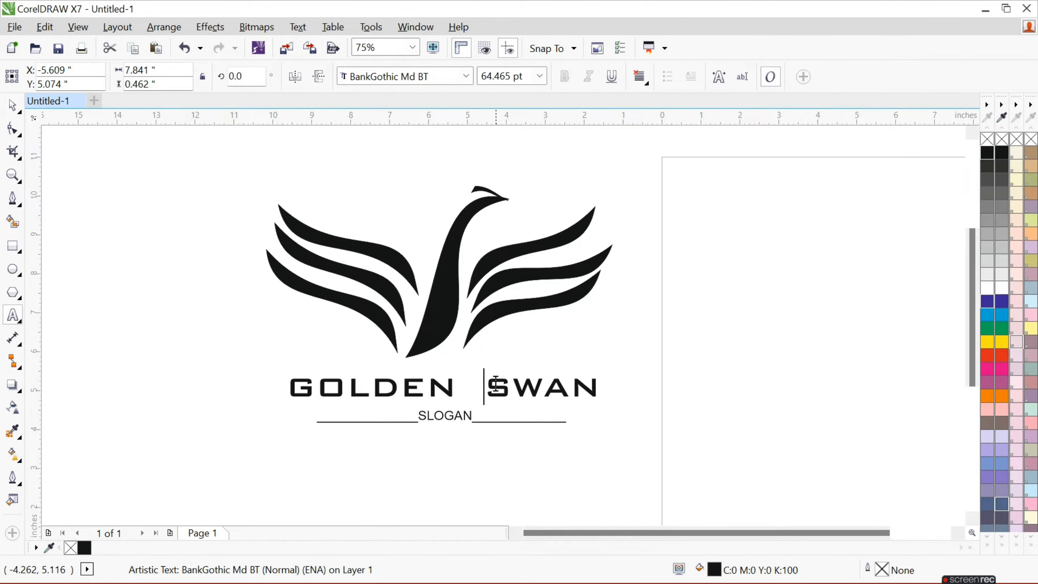
key("BackSpace")
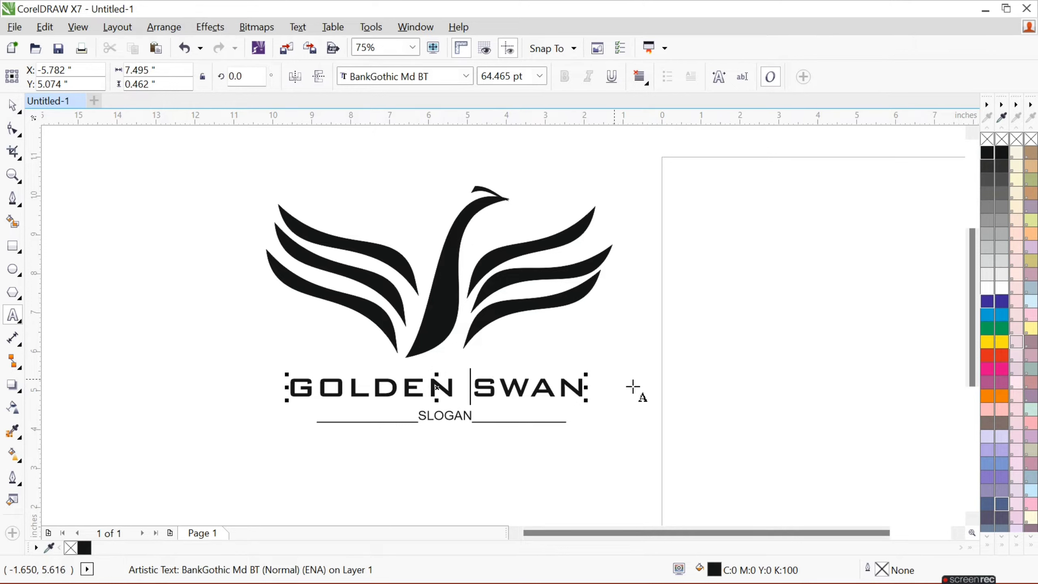
left_click(640, 447)
left_click(12, 105)
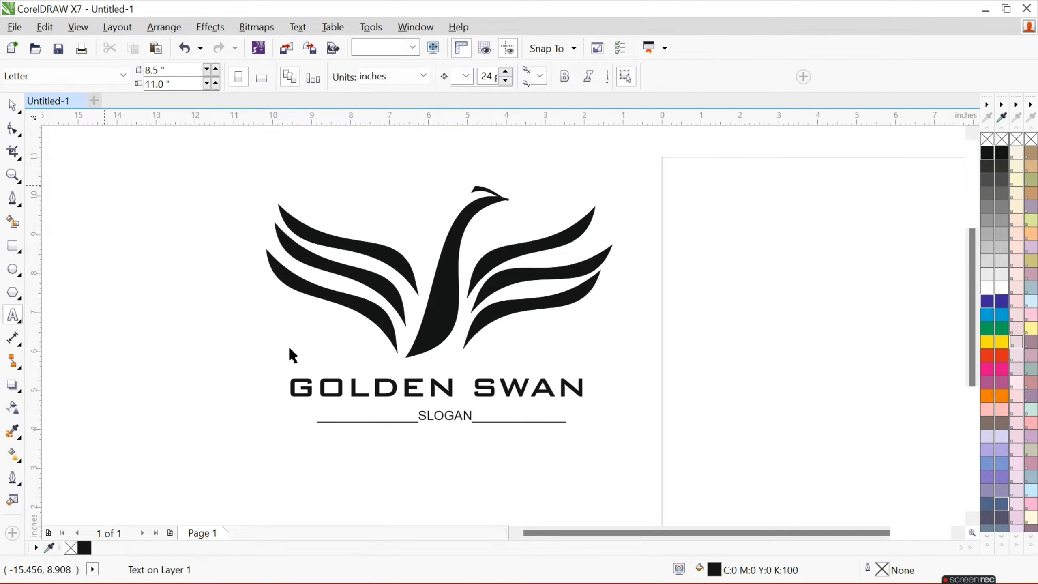
left_click(439, 386)
left_click_drag(439, 387, 451, 385)
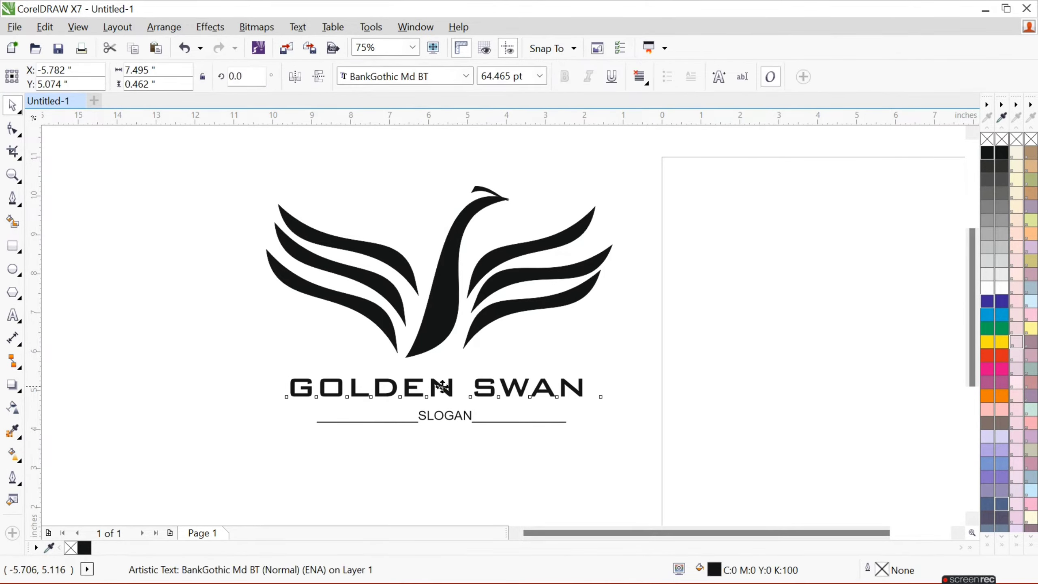
left_click(457, 417)
left_click_drag(569, 425, 573, 425)
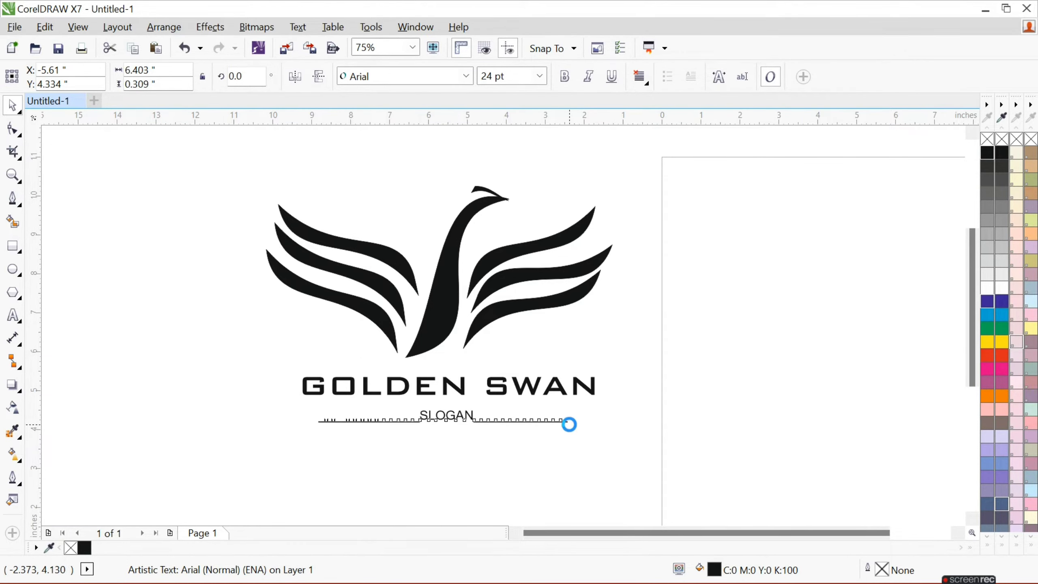
left_click(531, 459)
- Shift the three right wings left and down, then rotate the bottom one to a new angle
left_click(451, 263)
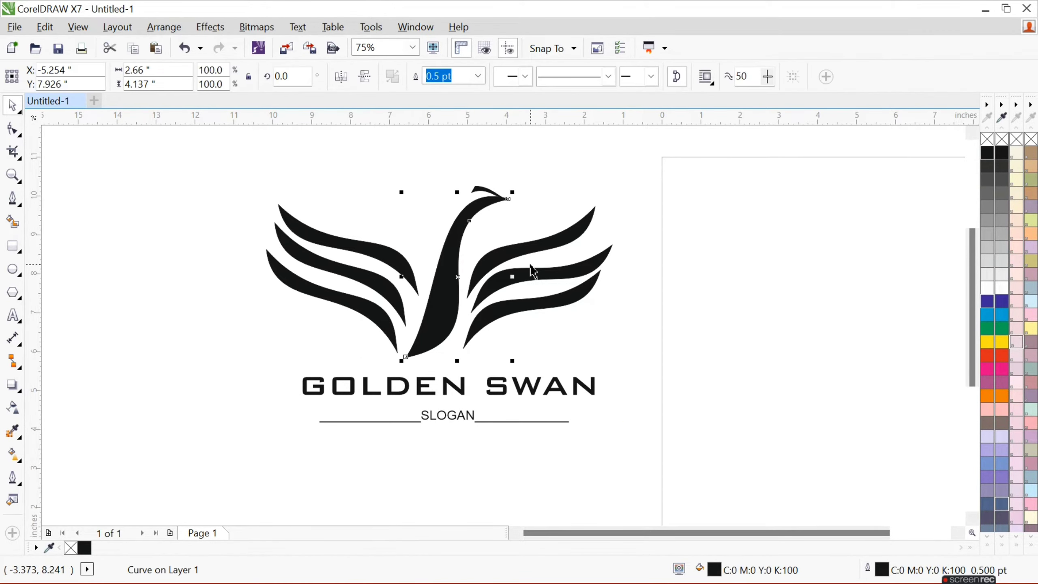
scroll(532, 271, "up", 2)
left_click(644, 237)
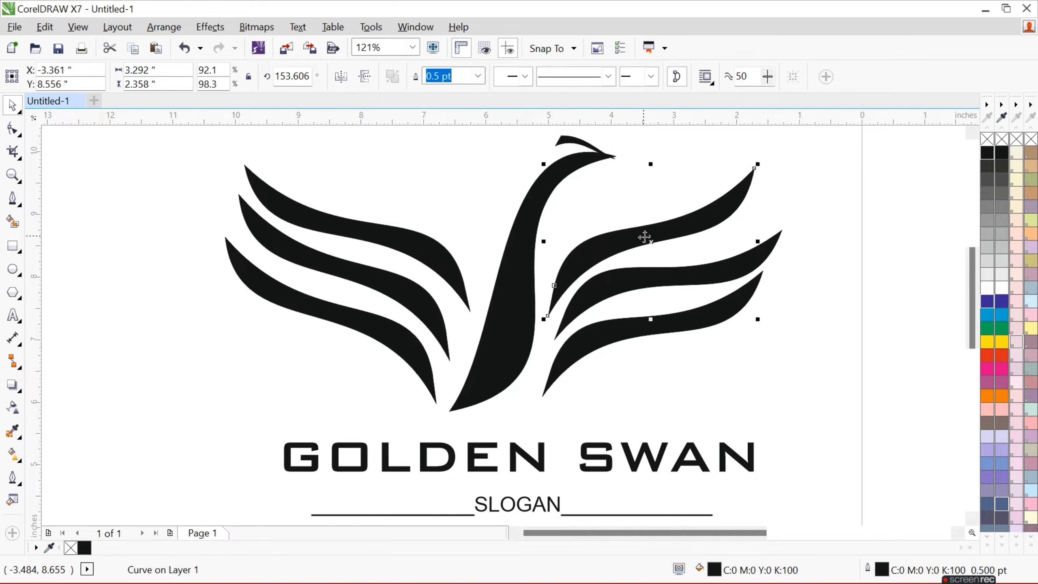
left_click_drag(652, 241, 644, 241)
left_click(647, 279)
left_click_drag(648, 280, 629, 288)
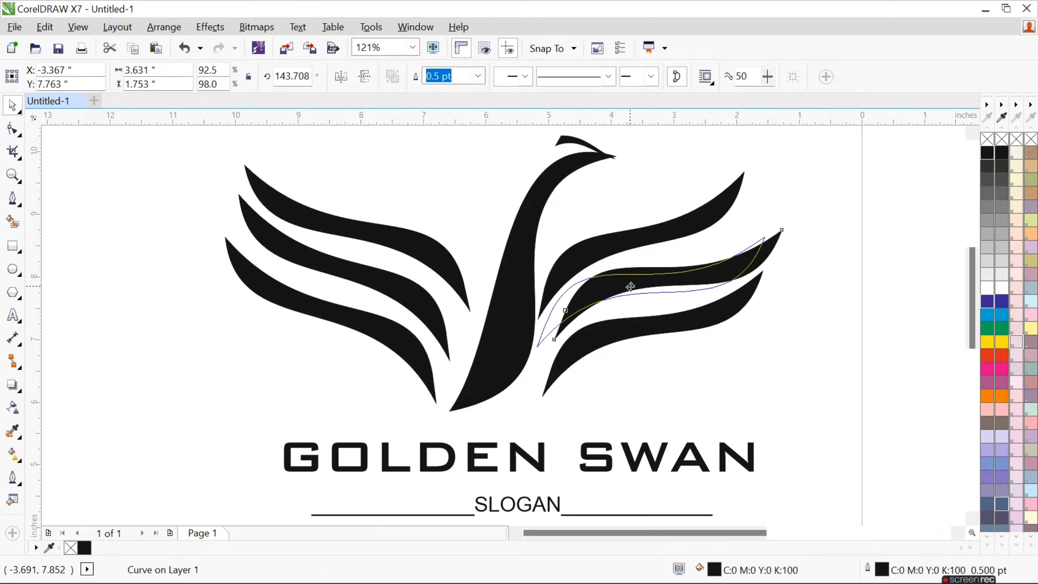
left_click(649, 327)
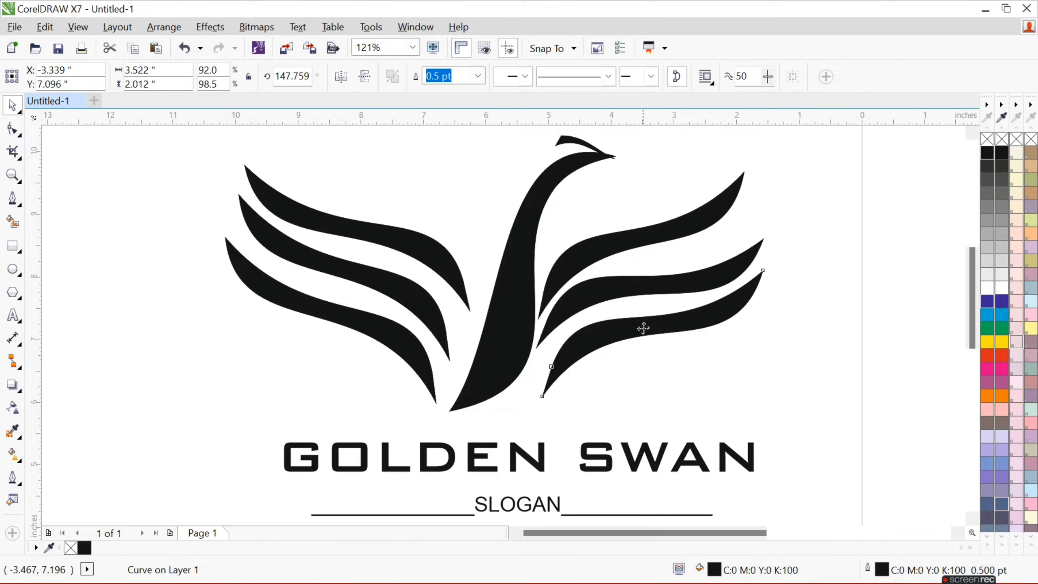
left_click_drag(643, 328, 634, 328)
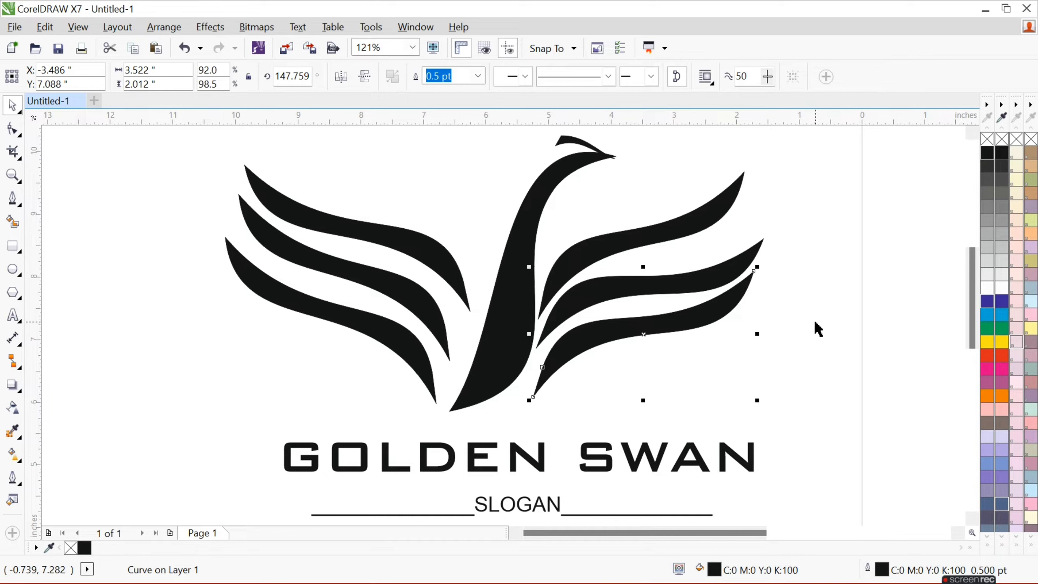
left_click(645, 332)
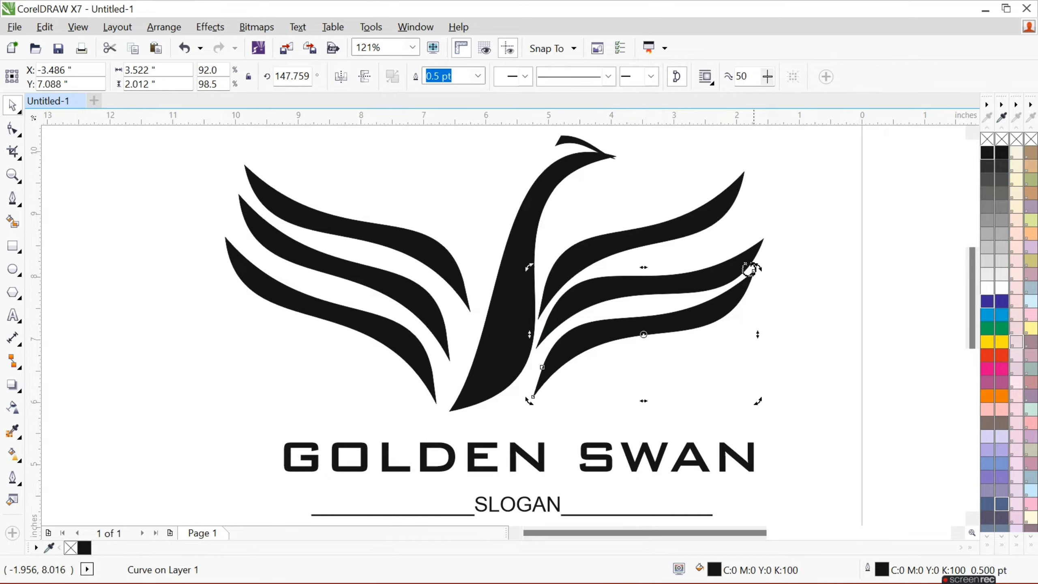
left_click_drag(758, 268, 776, 278)
- Rotate the top left wing flatter and nudge it two steps right
left_click(815, 302)
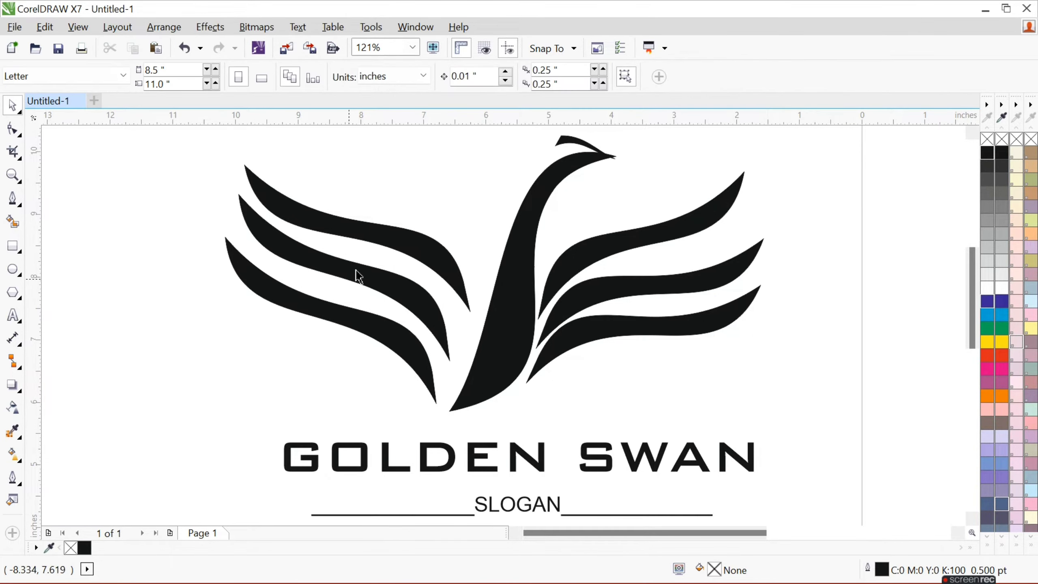
left_click(438, 249)
left_click(403, 240)
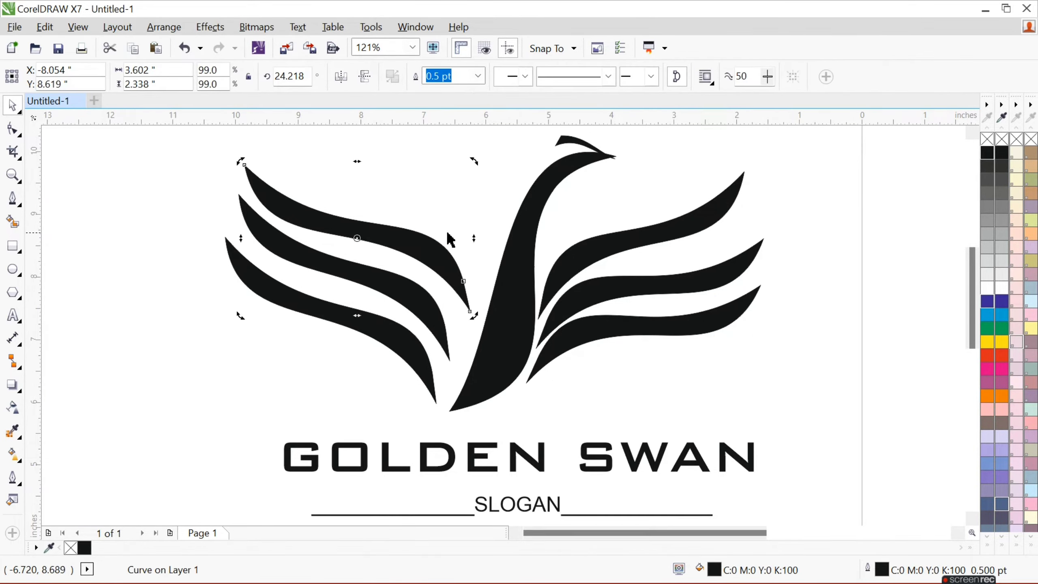
left_click_drag(473, 161, 486, 178)
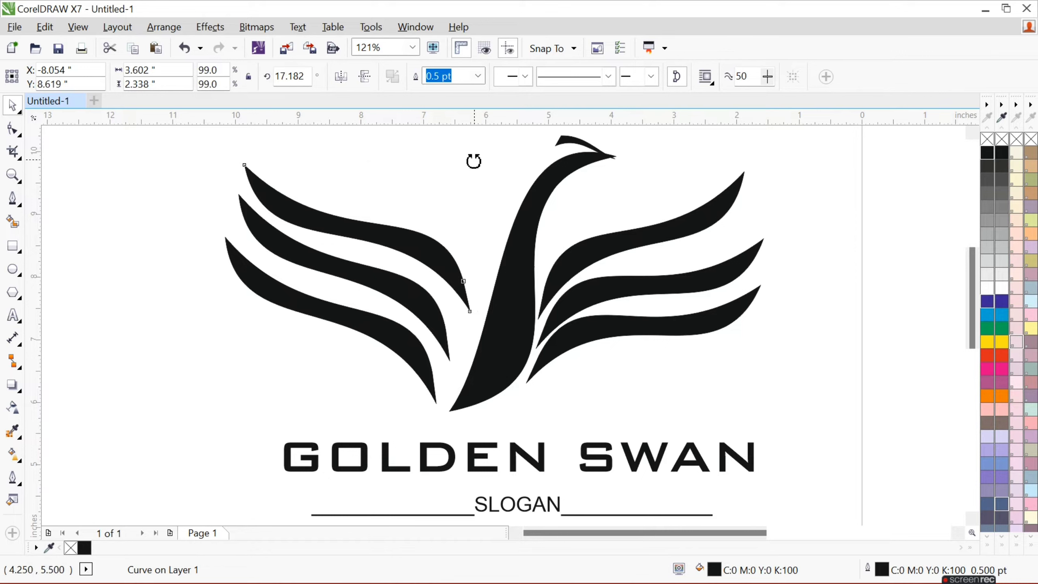
left_click(400, 248)
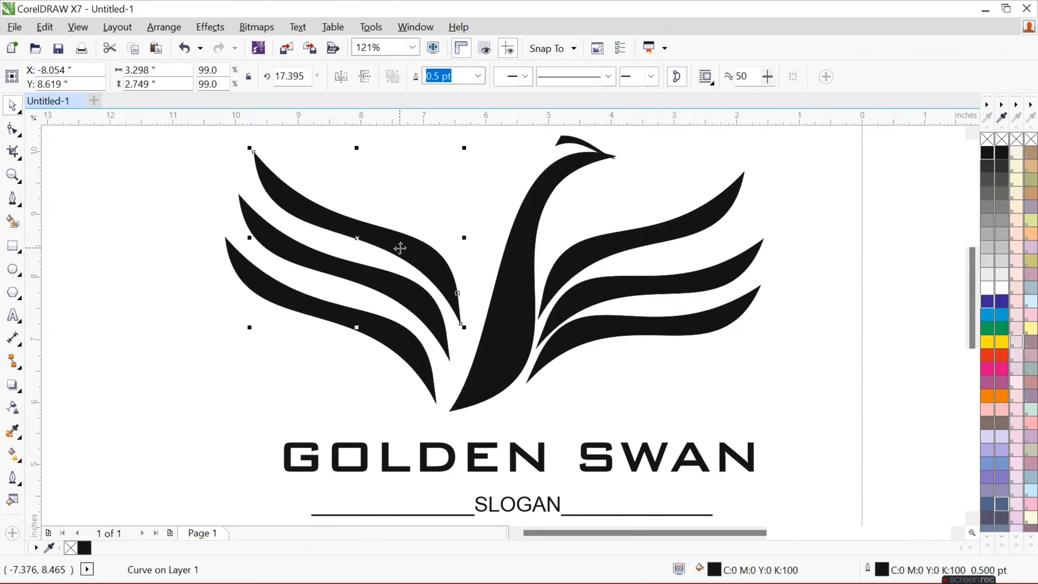
key("Right")
key("Right")
key("Right")
key("Right")
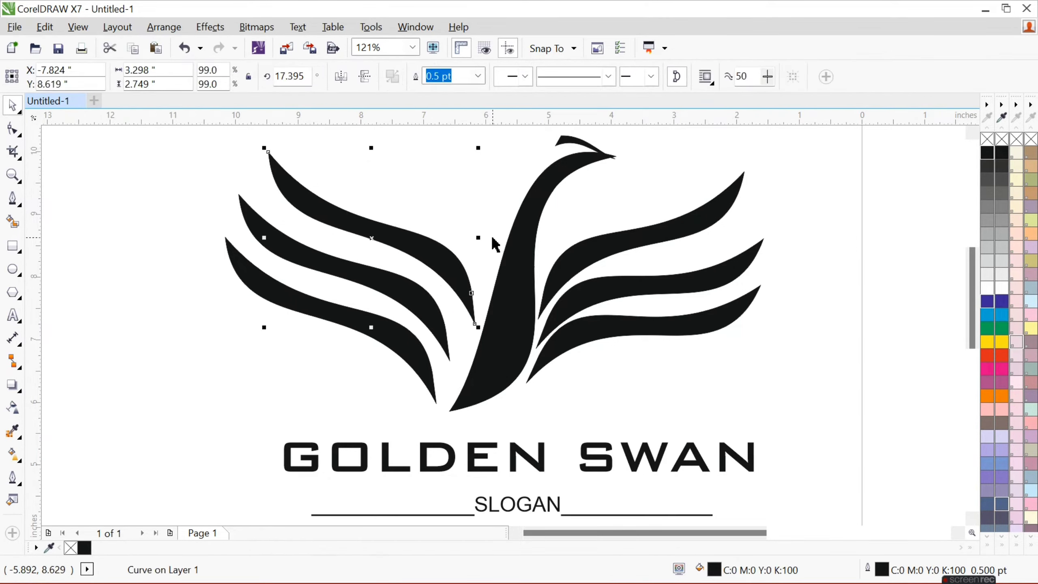
key("Right")
- Rotate the middle and bottom left wings steeper and nudge them upward
left_click(401, 288)
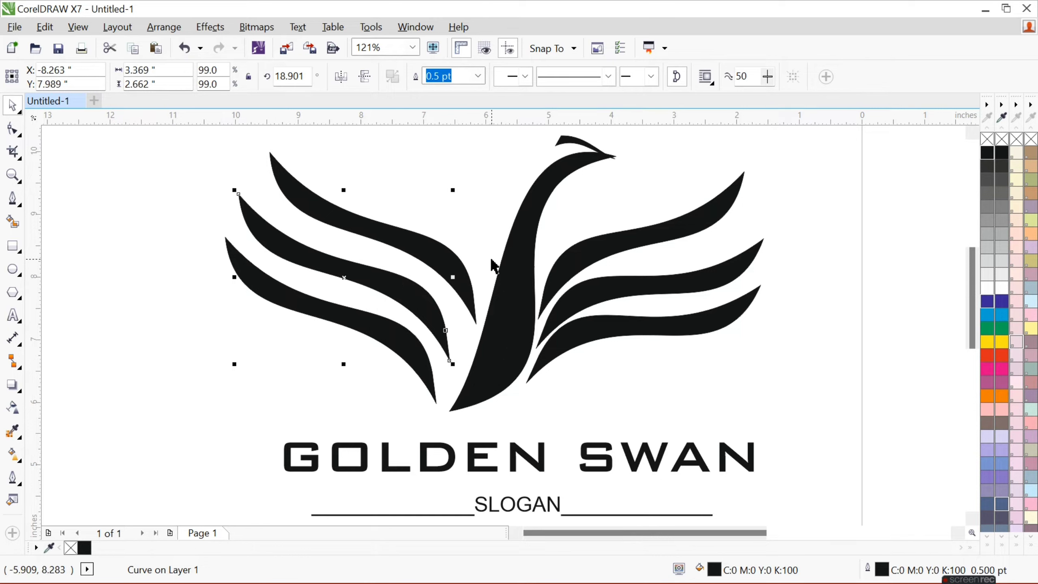
key("Up")
key("Up")
key("Up")
key("Up")
key("Up")
key("Up")
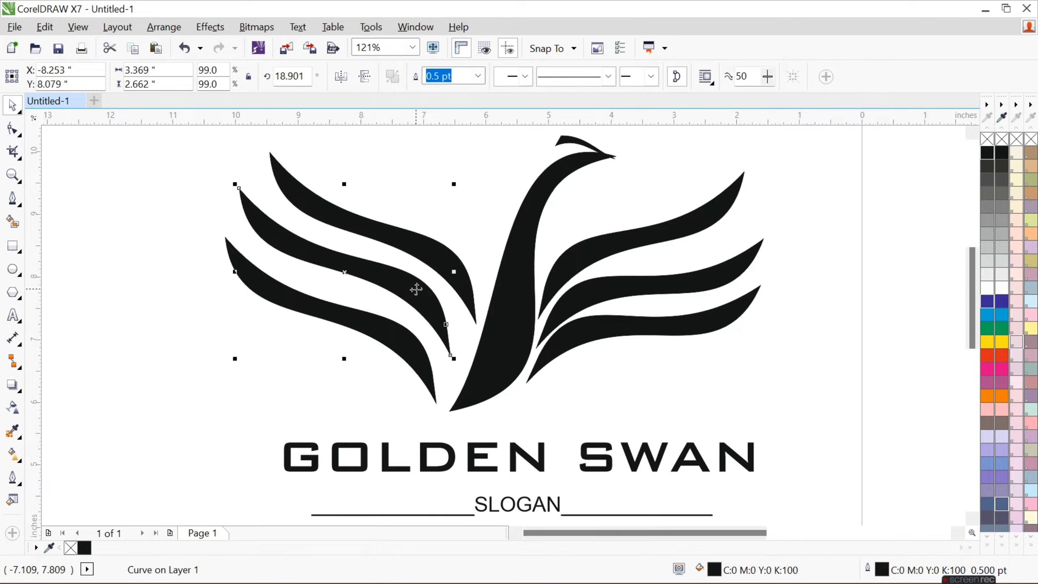
left_click(416, 289)
left_click_drag(460, 194, 446, 176)
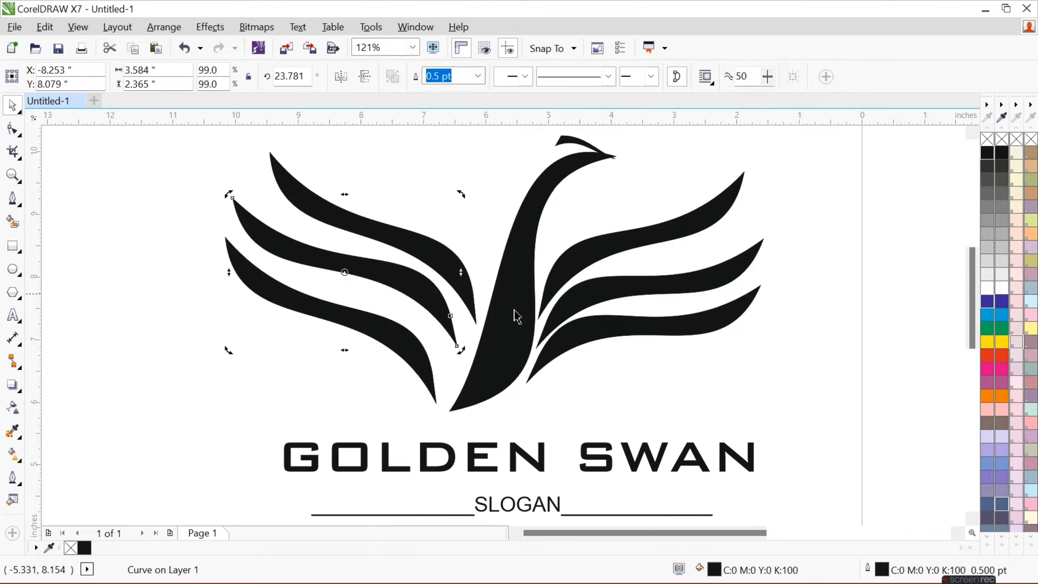
left_click(402, 339)
left_click(395, 333)
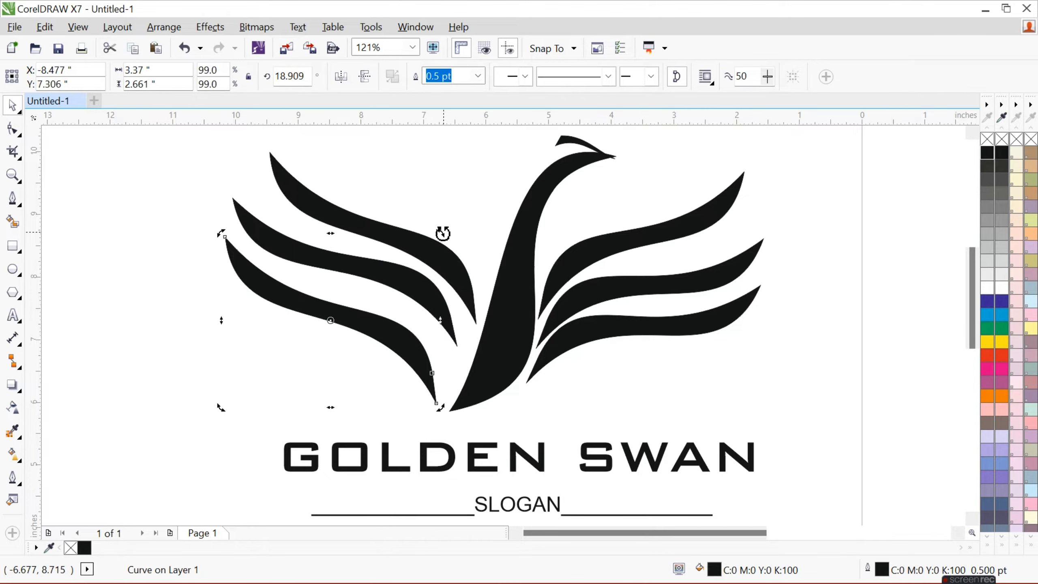
left_click_drag(442, 233, 432, 215)
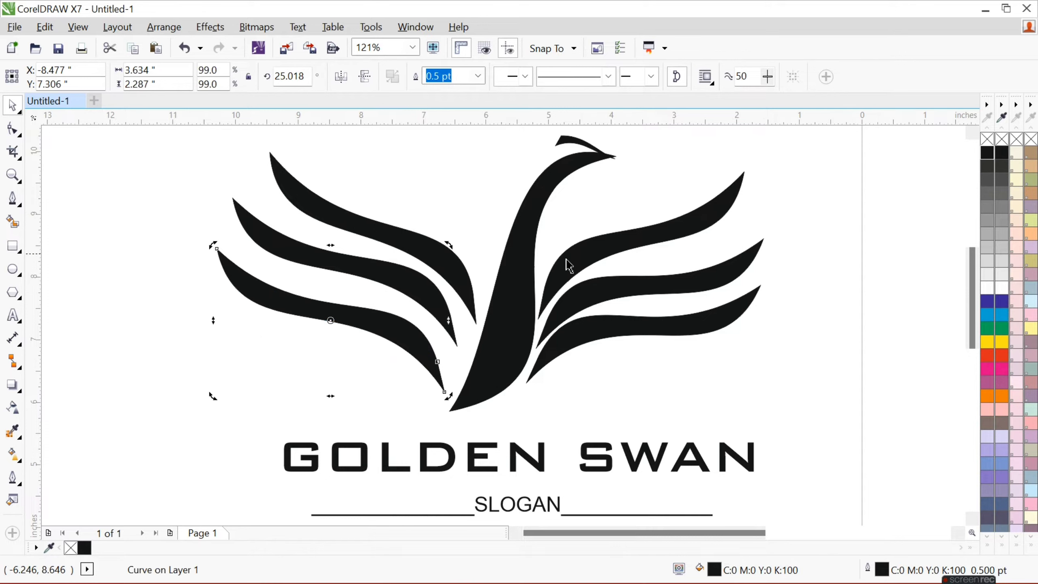
key("Up")
key("Up")
key("Up")
key("Up")
key("Up")
key("Up")
key("Up")
key("Up")
key("Up")
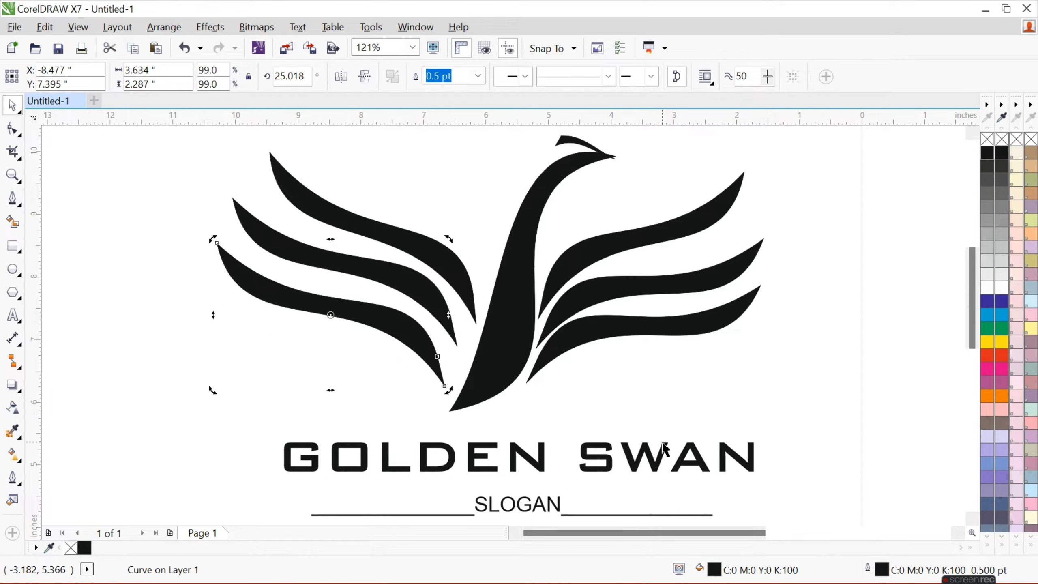
key("Right")
key("Right")
key("Right")
key("Right")
key("Right")
key("Up")
key("Up")
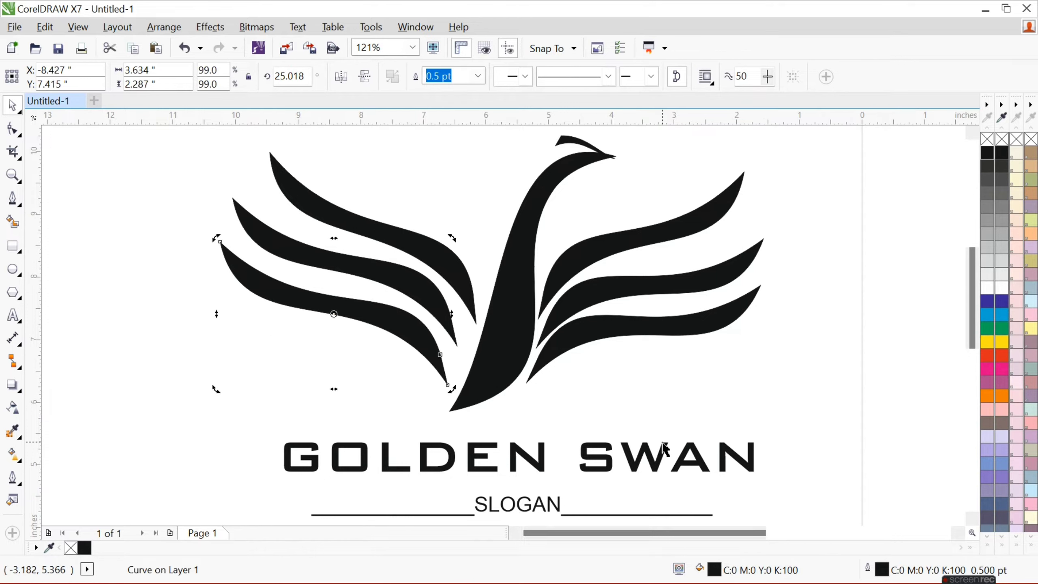
- Lower the middle left wing slightly and rotate it back to a flatter angle
double_click(712, 455)
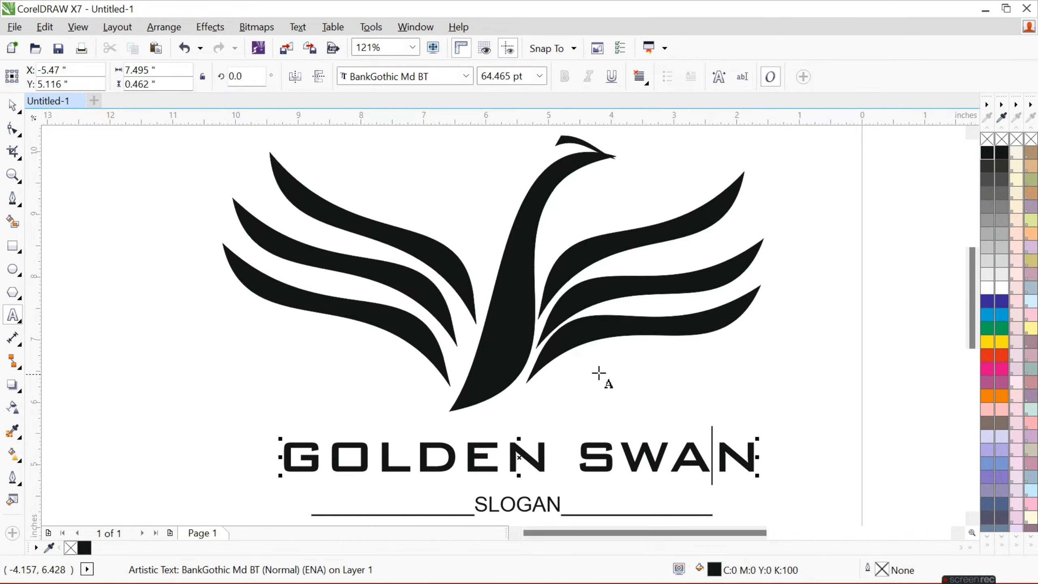
left_click(12, 106)
left_click(135, 287)
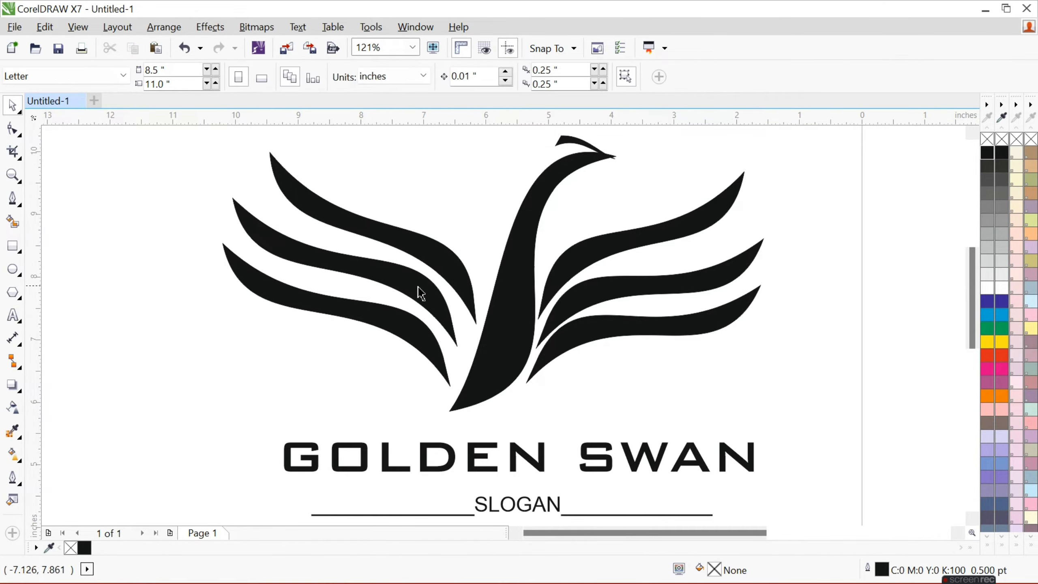
left_click(419, 288)
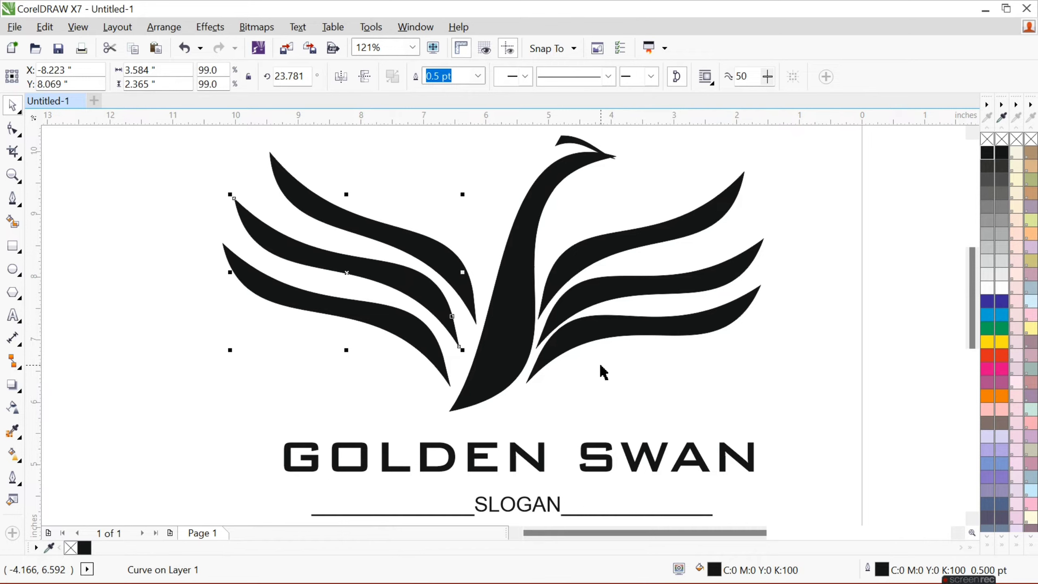
key("Down")
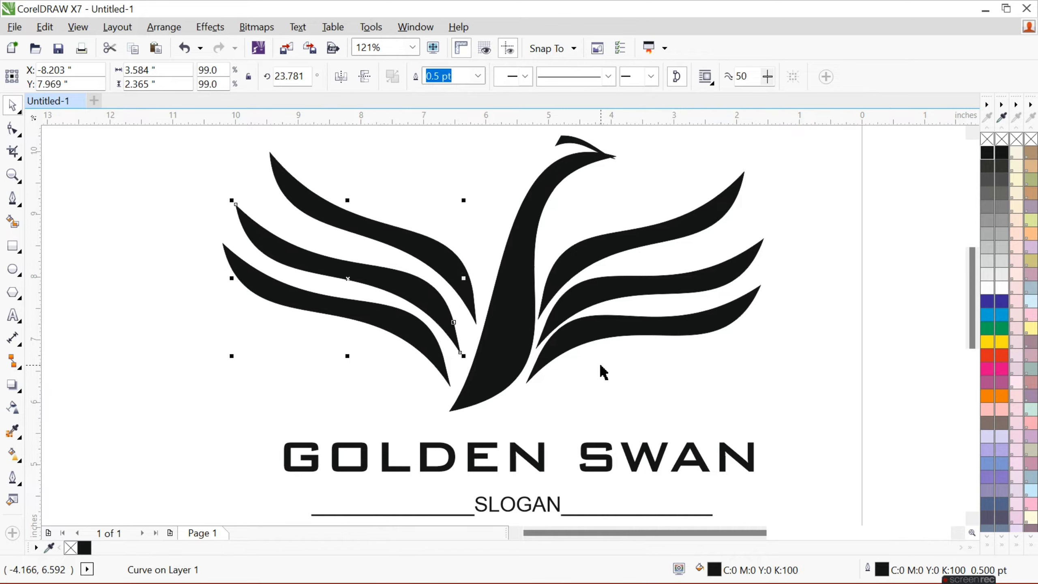
left_click(355, 278)
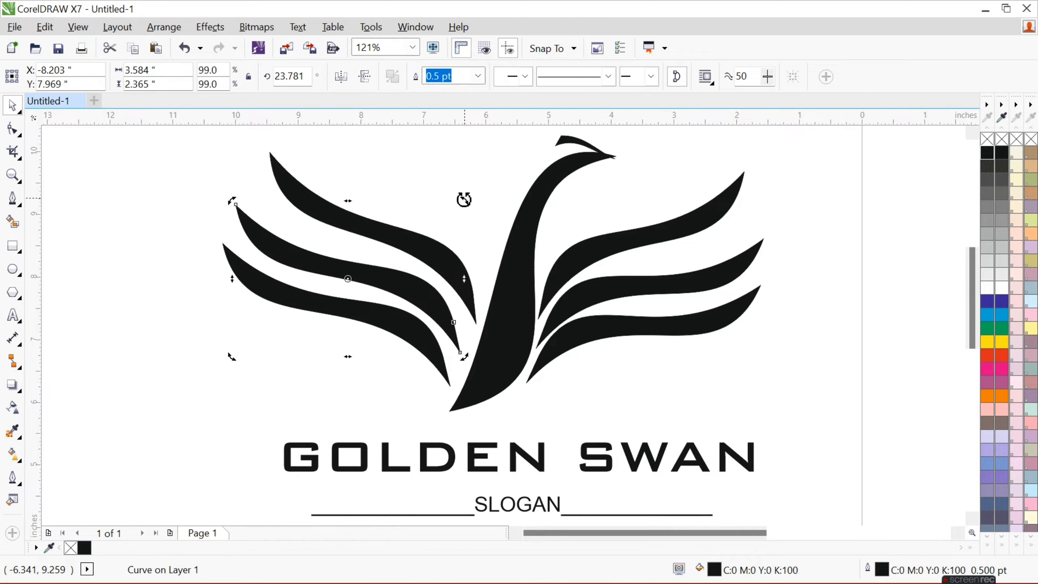
left_click_drag(463, 200, 480, 207)
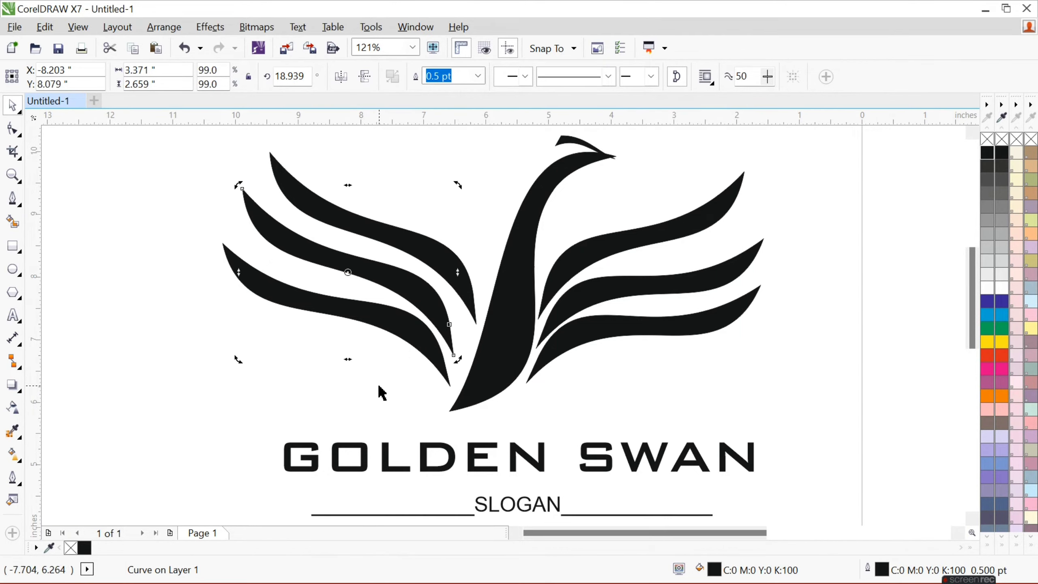
left_click(472, 256)
- Undo the top left wing nudge and shift the middle left wing right and down
left_click(469, 286)
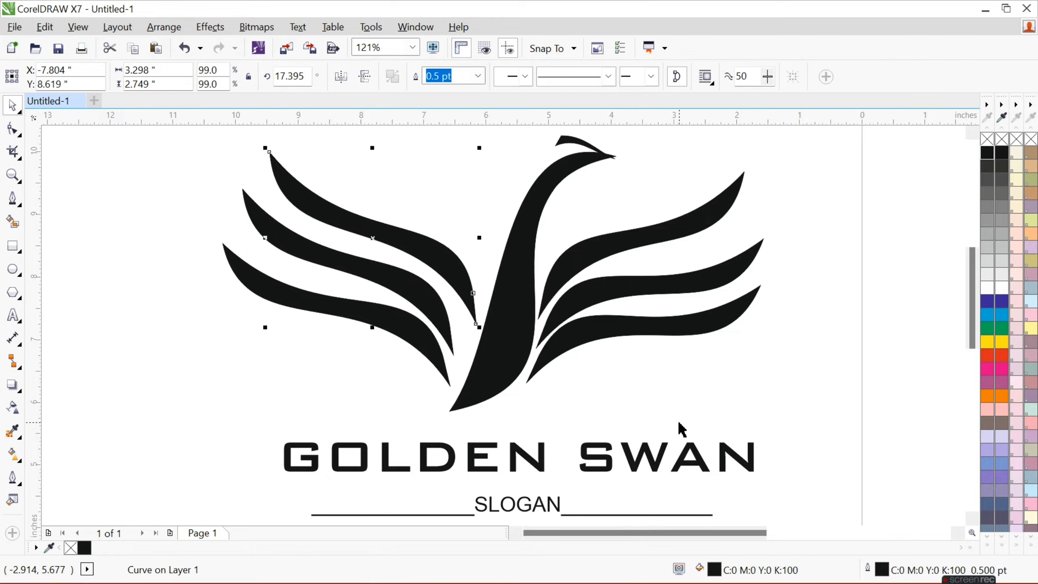
key("ctrl+z")
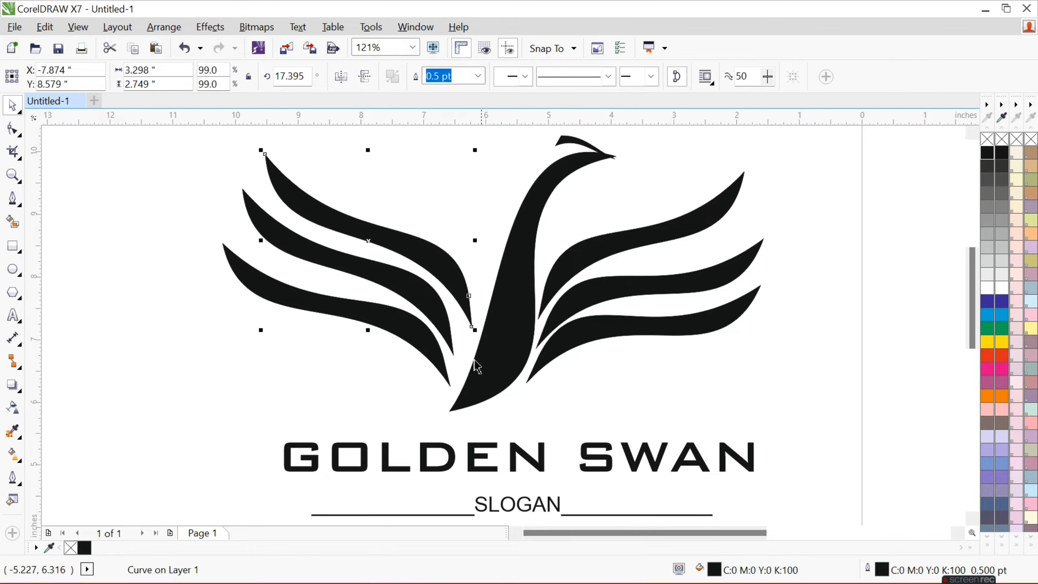
left_click_drag(476, 331, 461, 325)
key("Right")
key("Right")
key("Right")
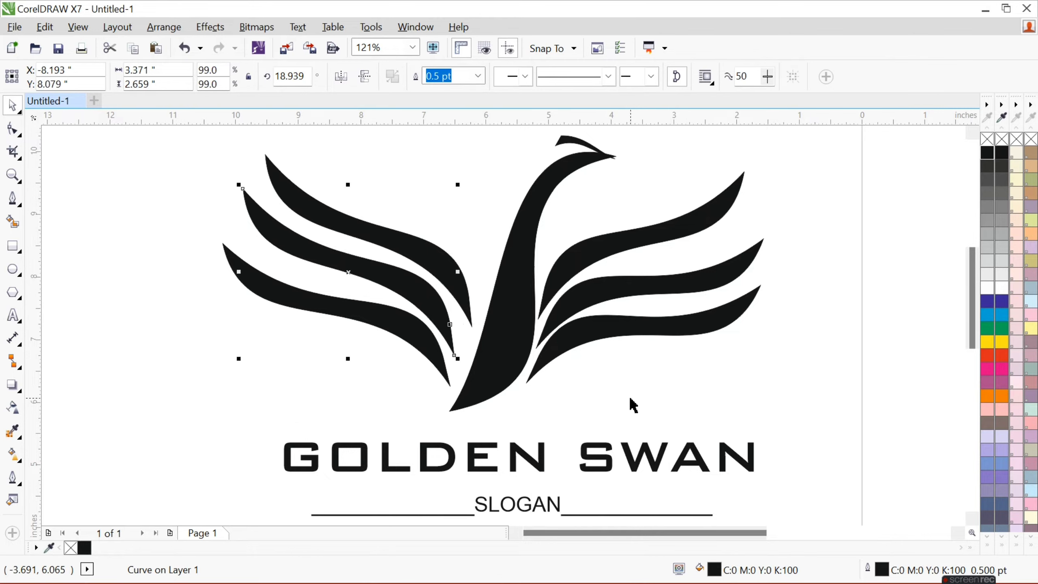
key("Right")
key("Right")
key("Right")
key("Down")
key("Down")
key("Down")
key("Right")
key("Right")
key("Right")
key("Right")
key("Right")
key("Right")
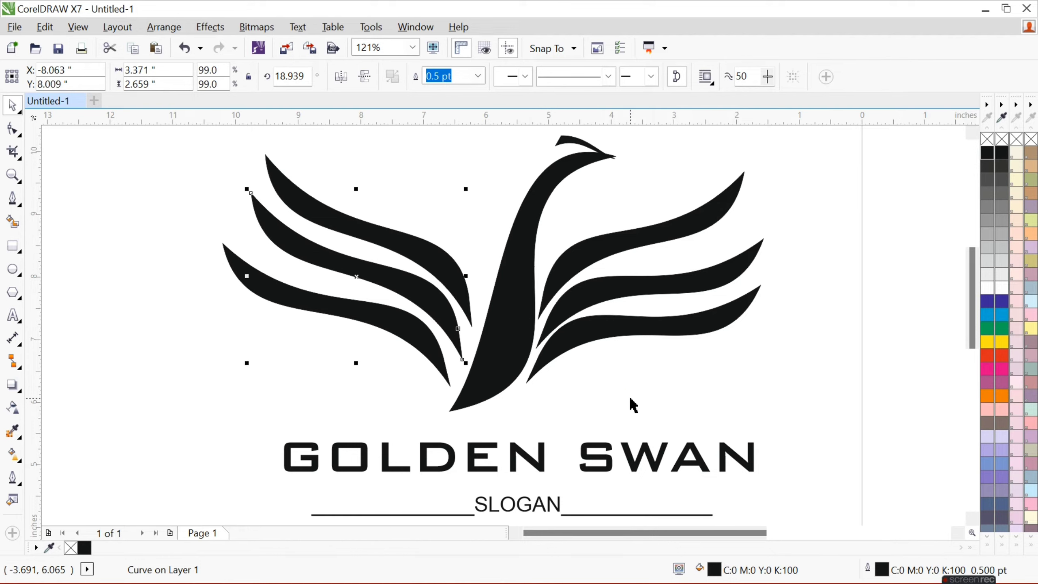
key("Down")
key("Down")
key("Down")
key("Down")
key("Down")
key("Down")
left_click(631, 396)
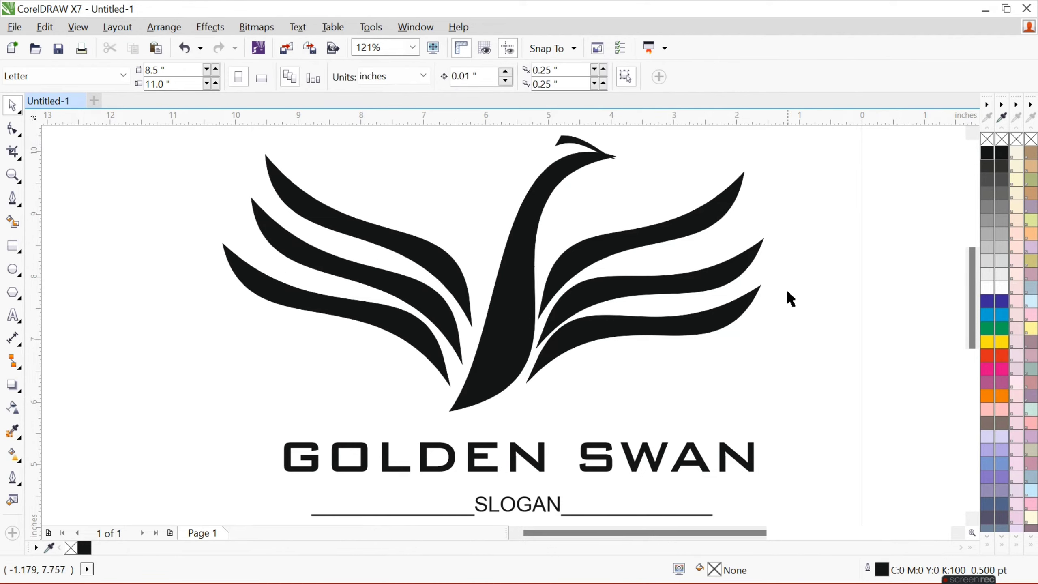
- Rotate the swan's body and neck slightly clockwise
left_click(514, 308)
left_click(545, 289)
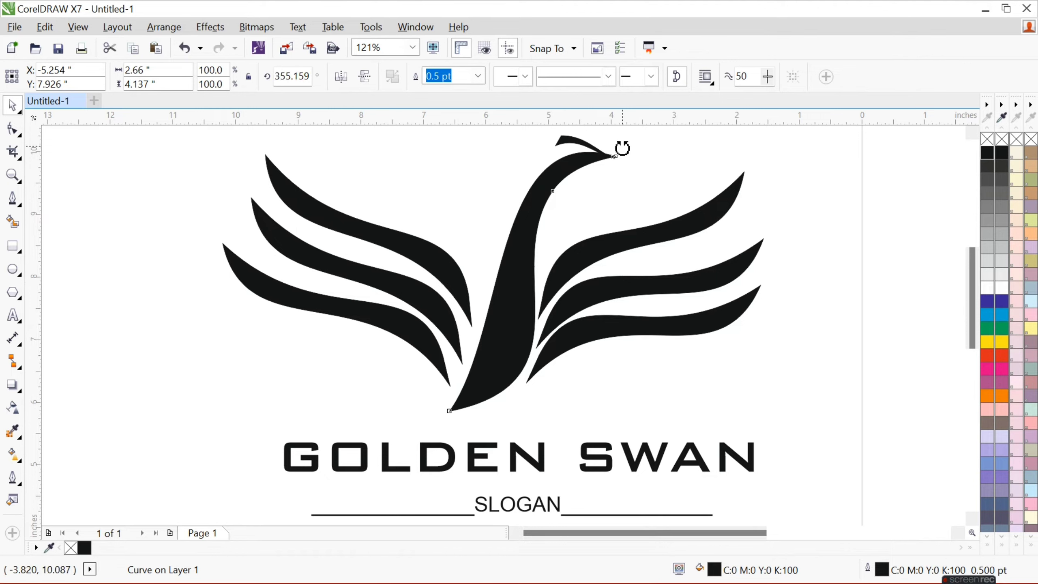
left_click_drag(621, 147, 627, 151)
left_click(785, 272)
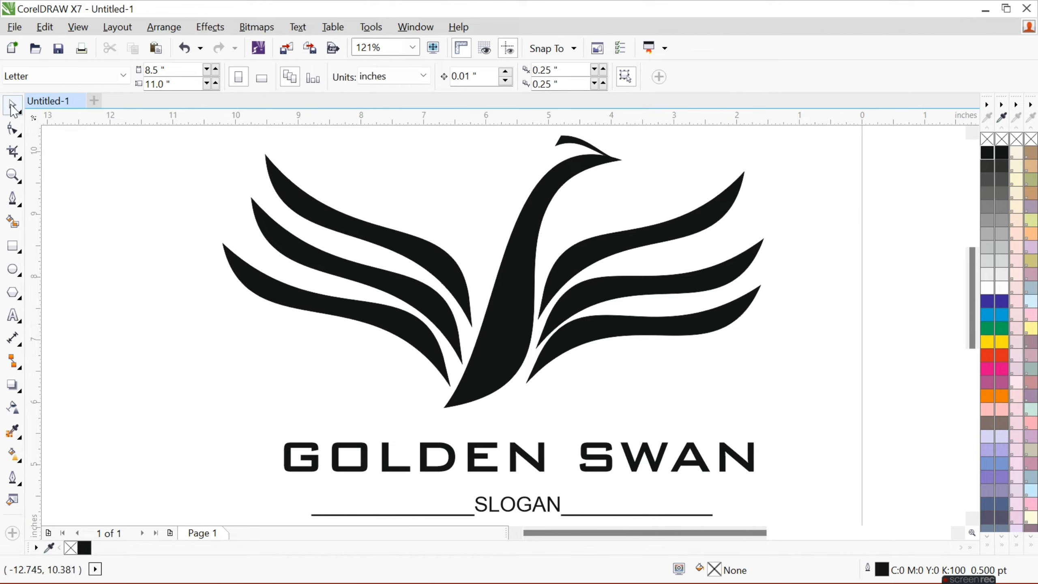
scroll(449, 221, "left", 1)
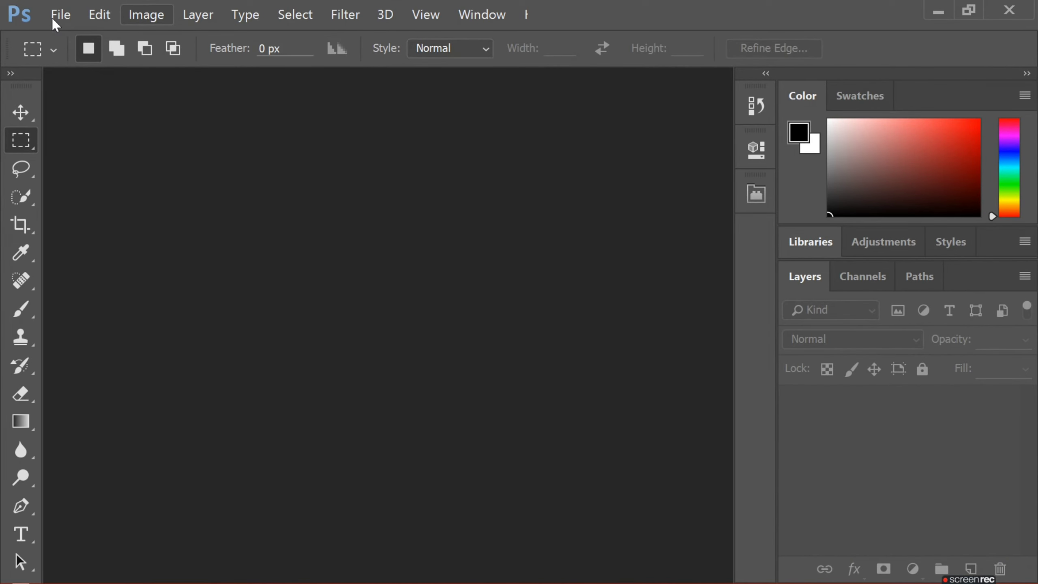
- Select 6054729.psd in the Pictures > AKX folder to open
left_click(59, 16)
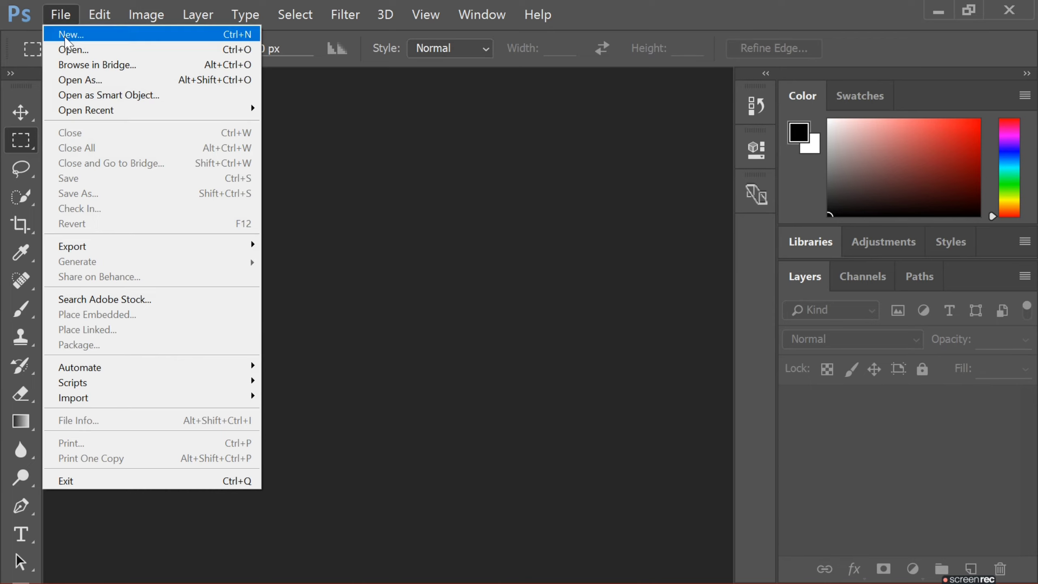
left_click(67, 45)
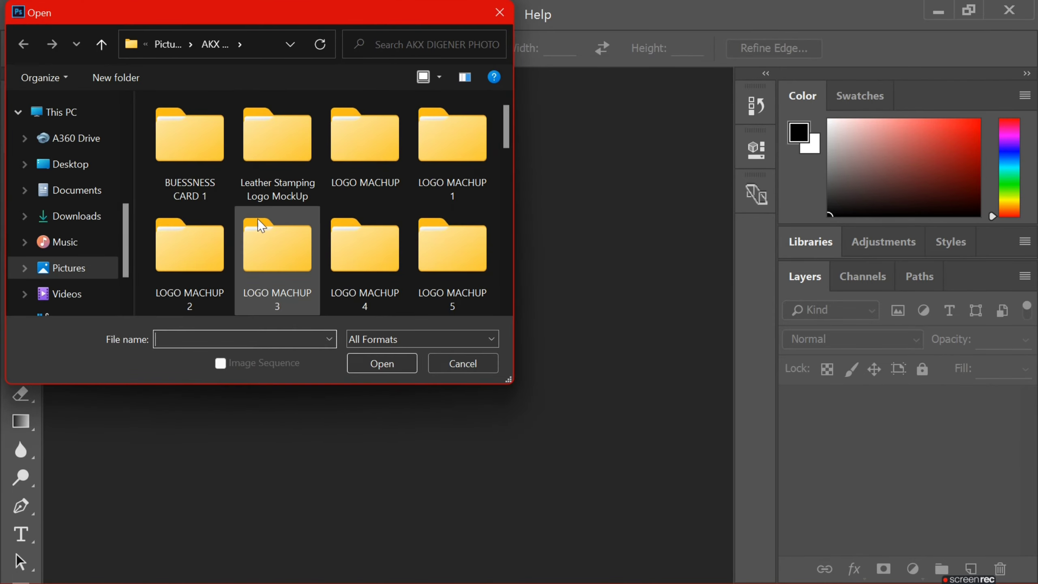
scroll(372, 212, "down", 3)
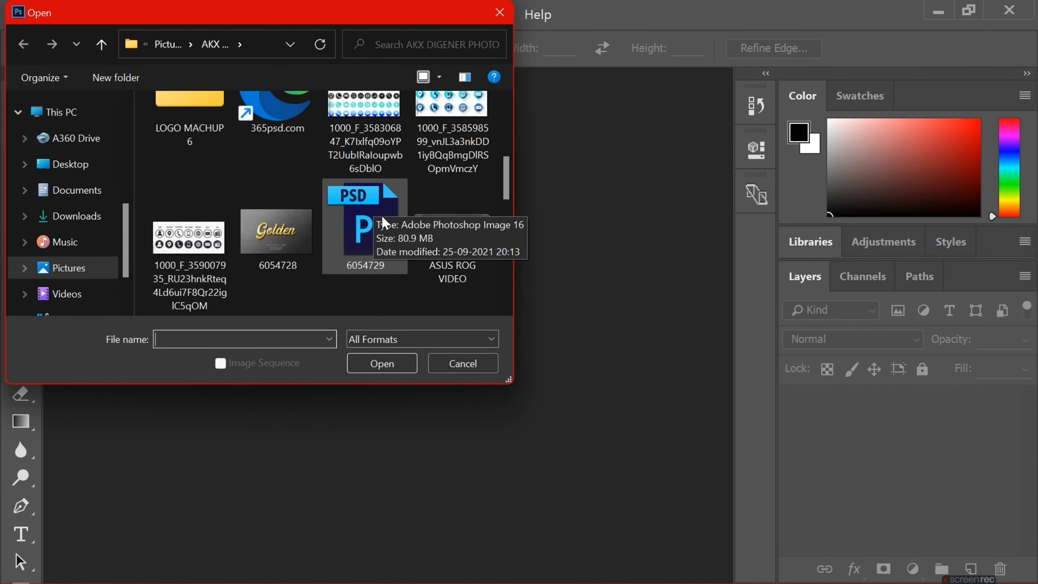
scroll(375, 266, "up", 1)
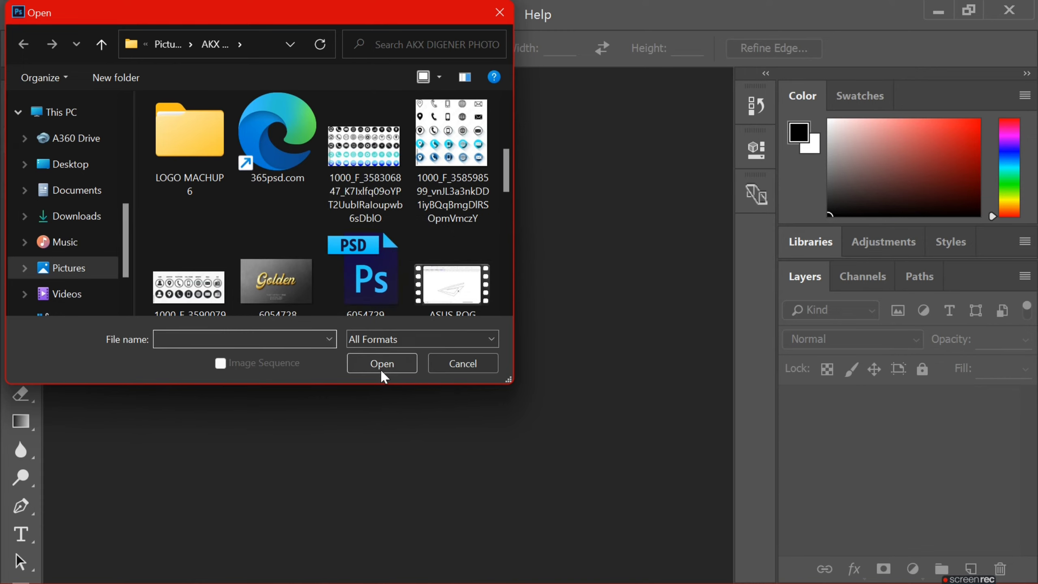
left_click(378, 288)
- Open 6054729.psd, dismiss the library and missing-font prompts, and edit the design placeholder
left_click(384, 369)
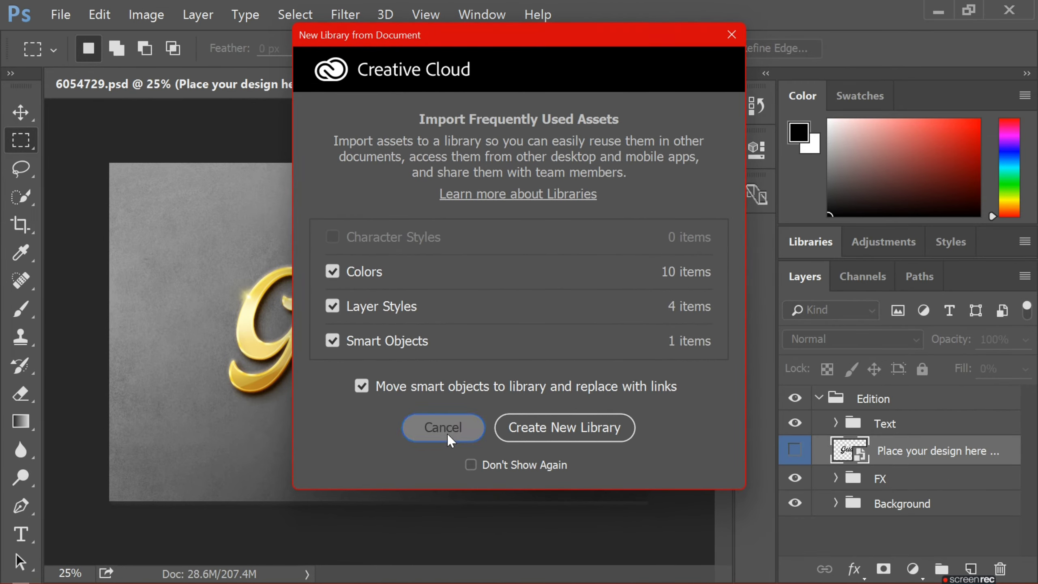
left_click(441, 427)
double_click(841, 453)
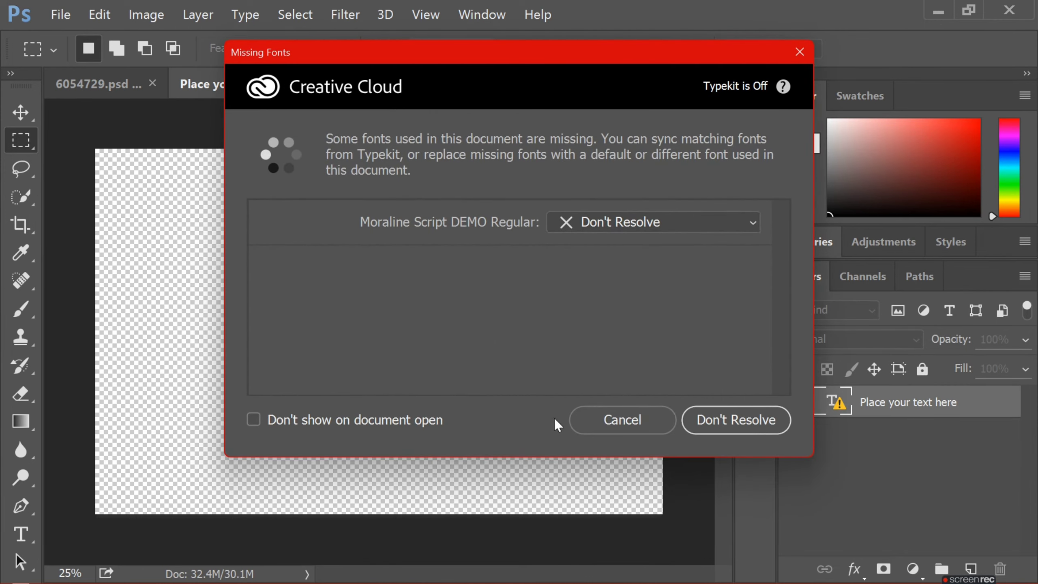
left_click(617, 420)
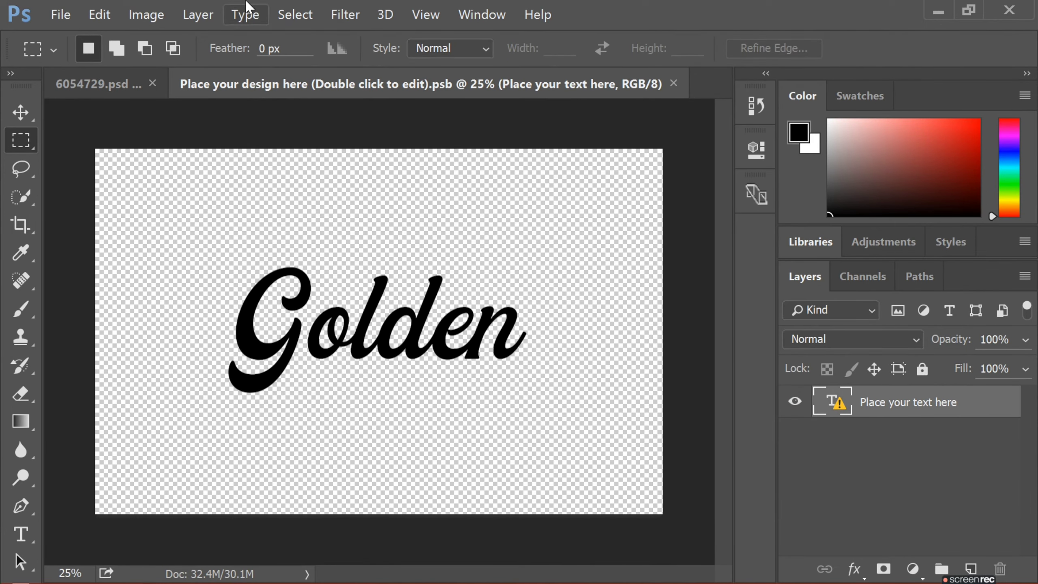
left_click(61, 15)
- Open GOLDEN.png from the Desktop and compare it with the placeholder document
left_click(82, 49)
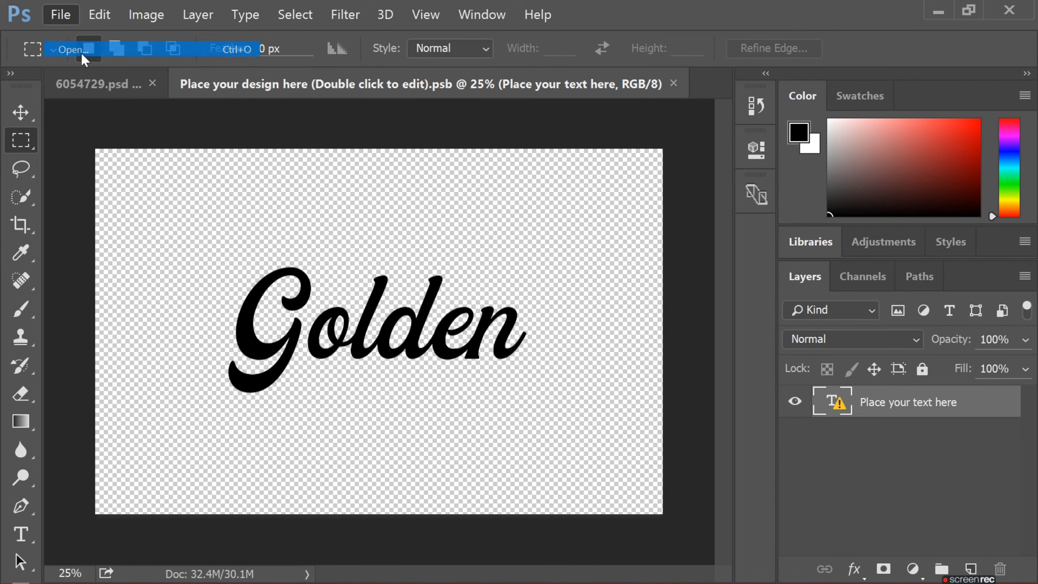
left_click(71, 165)
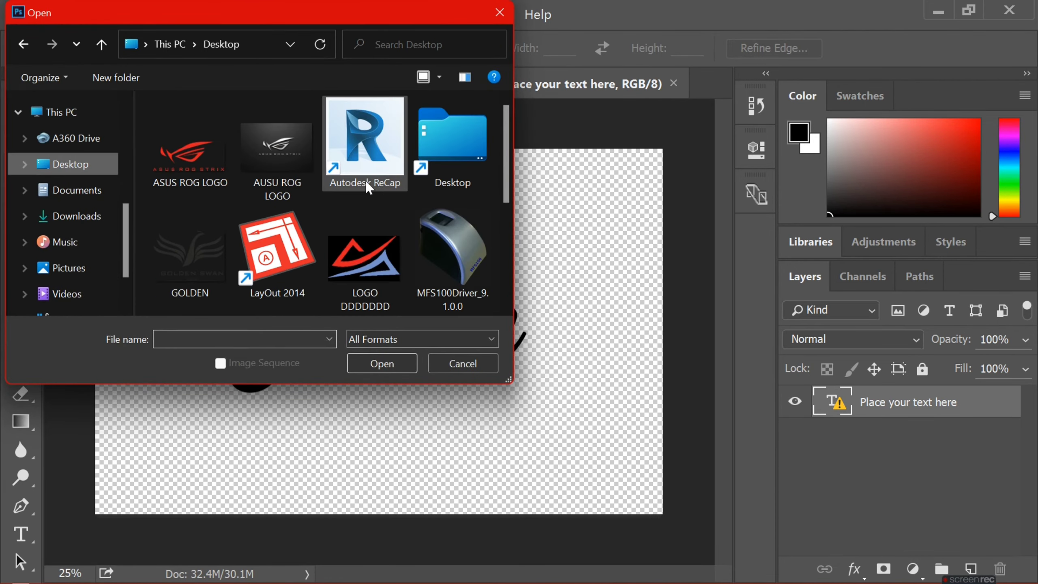
scroll(373, 196, "down", 5)
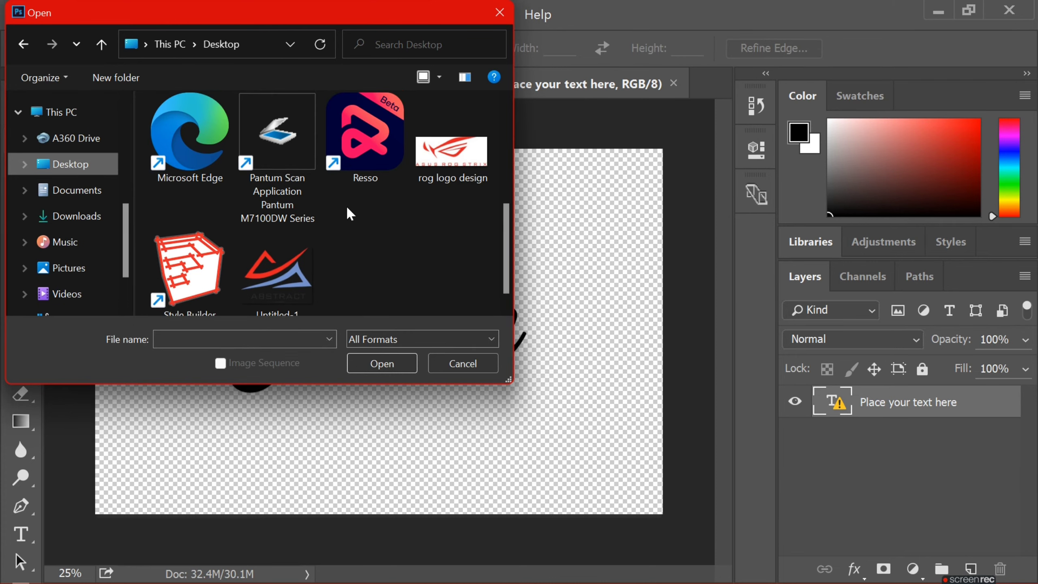
scroll(347, 214, "up", 3)
scroll(285, 180, "up", 3)
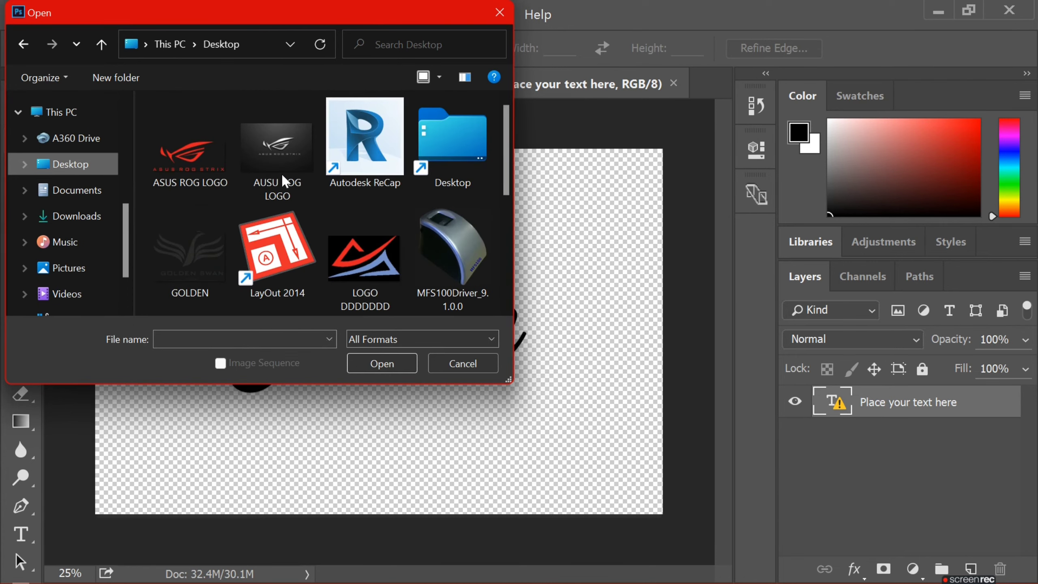
double_click(199, 273)
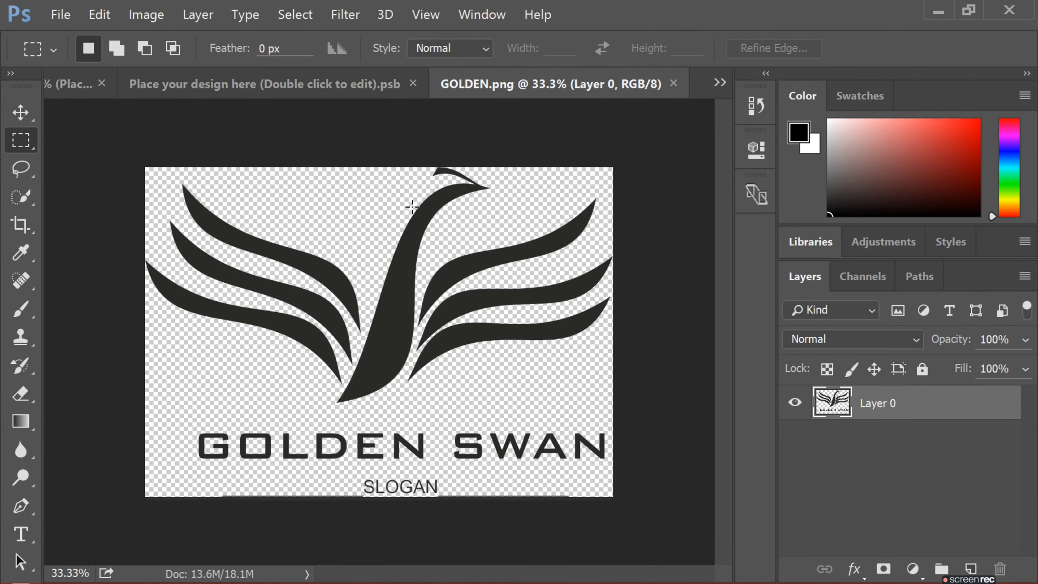
left_click(266, 85)
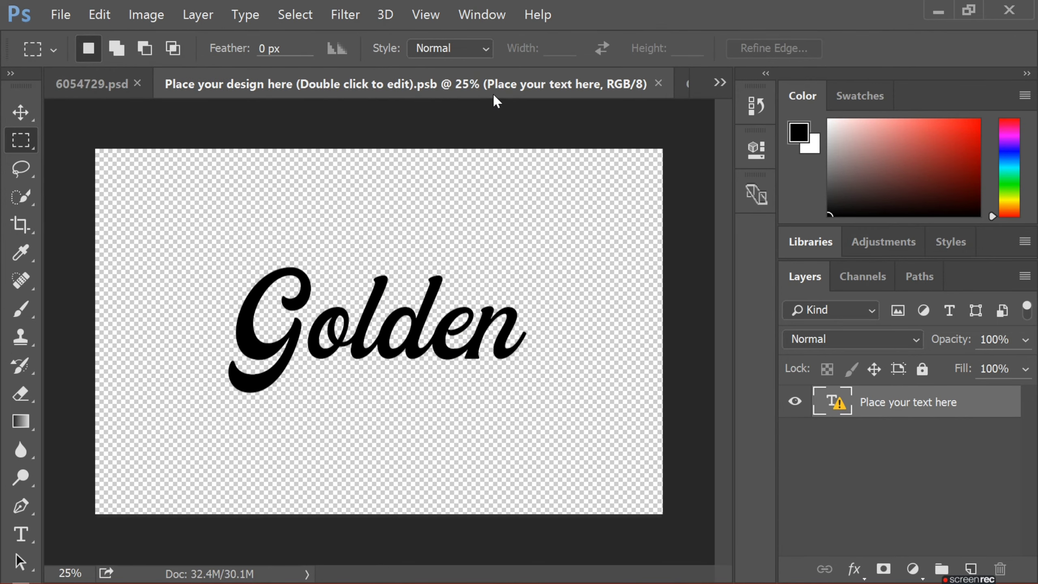
left_click(688, 84)
- Drag the swan logo into the placeholder document and move it toward the canvas centre
left_click(20, 112)
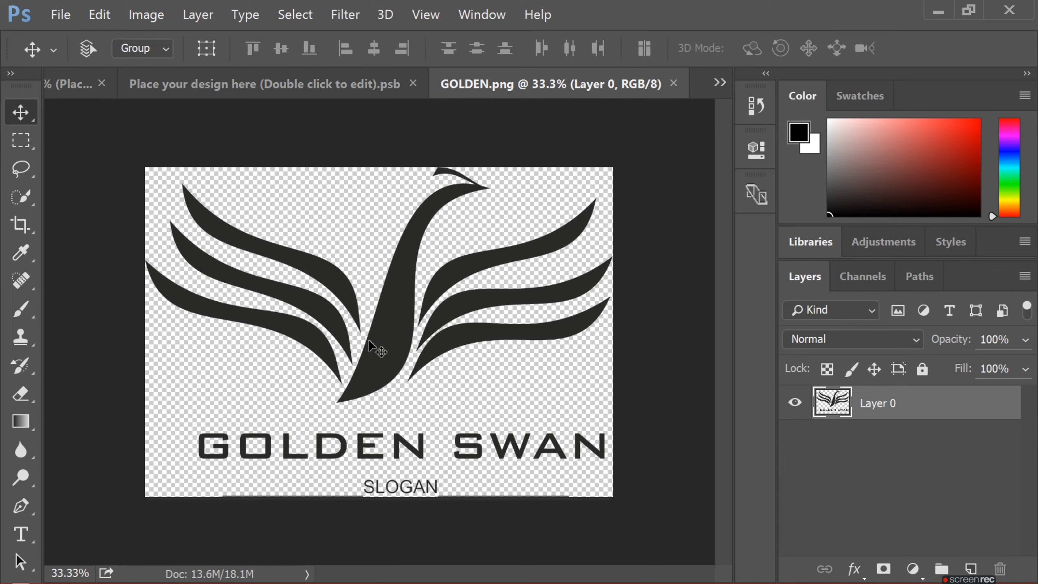
mouse_move(374, 345)
left_mouse_down()
mouse_move(290, 92)
mouse_move(243, 90)
mouse_move(421, 323)
left_mouse_up()
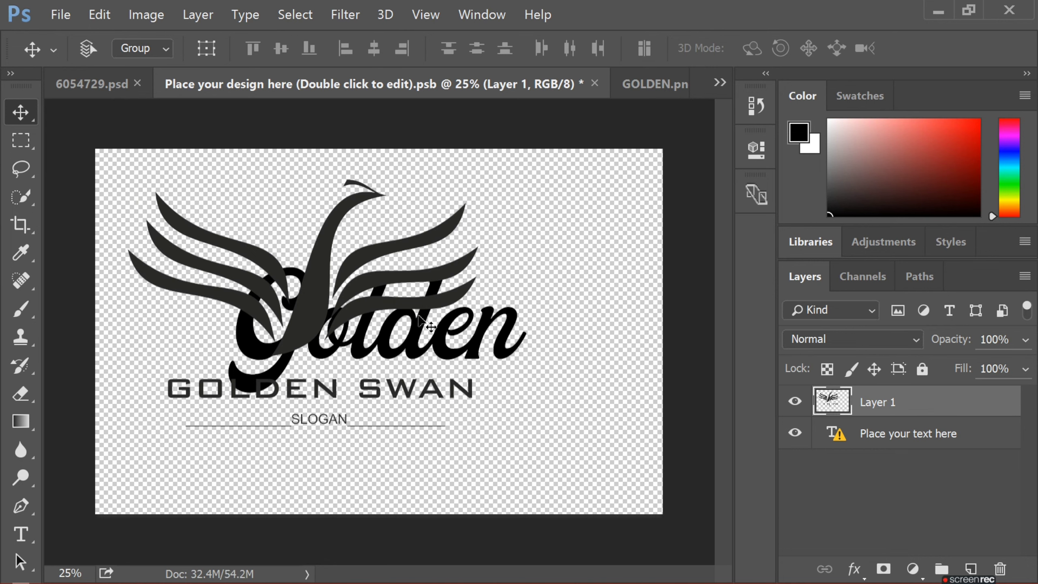
key("ctrl+t")
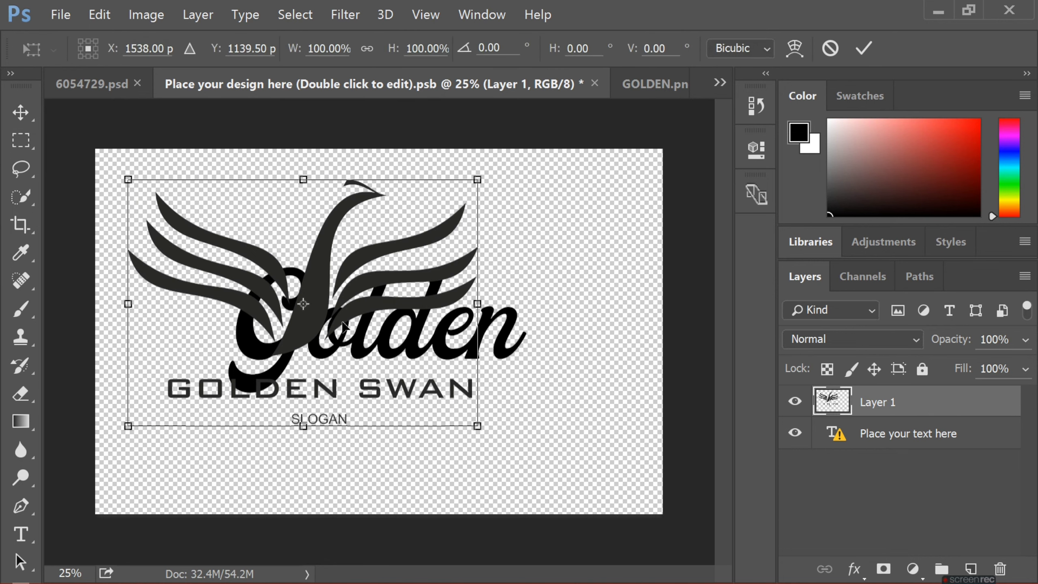
left_click_drag(333, 312, 410, 341)
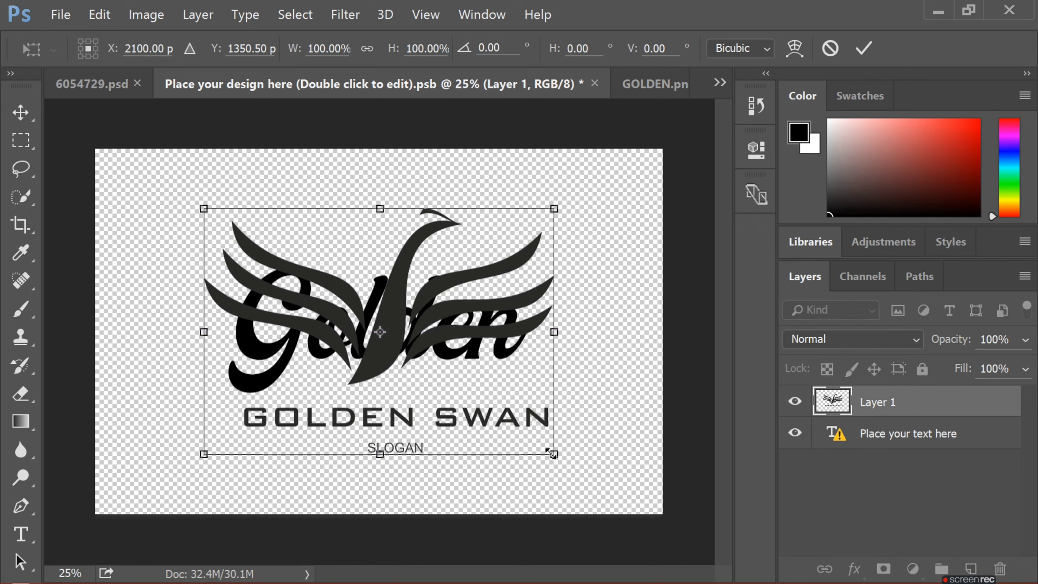
- Scale the logo down to about 72.5% and nudge it to the centre
left_click_drag(552, 453, 498, 414)
left_click_drag(429, 335, 444, 351)
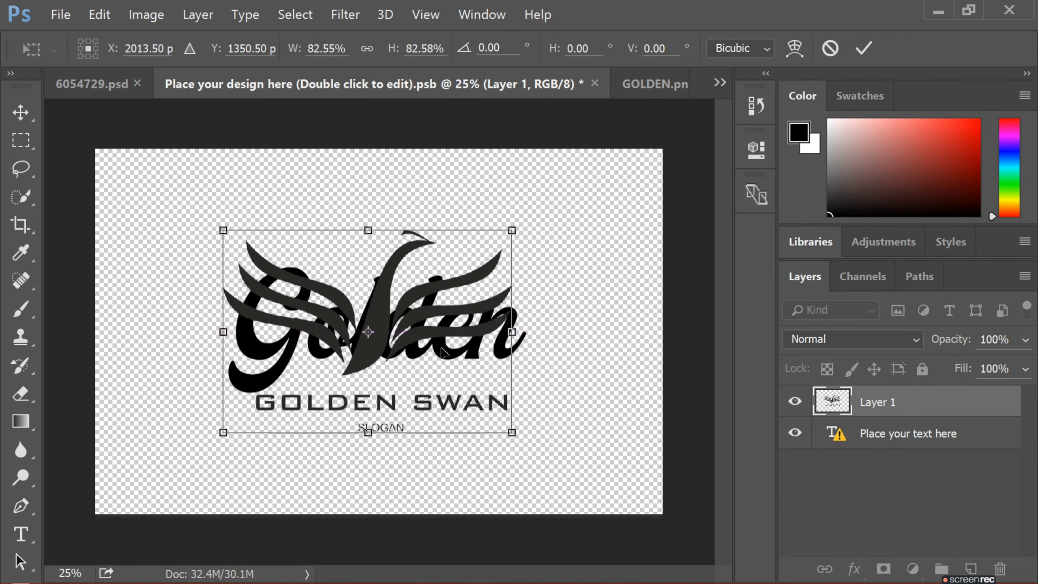
left_click_drag(508, 430, 488, 414)
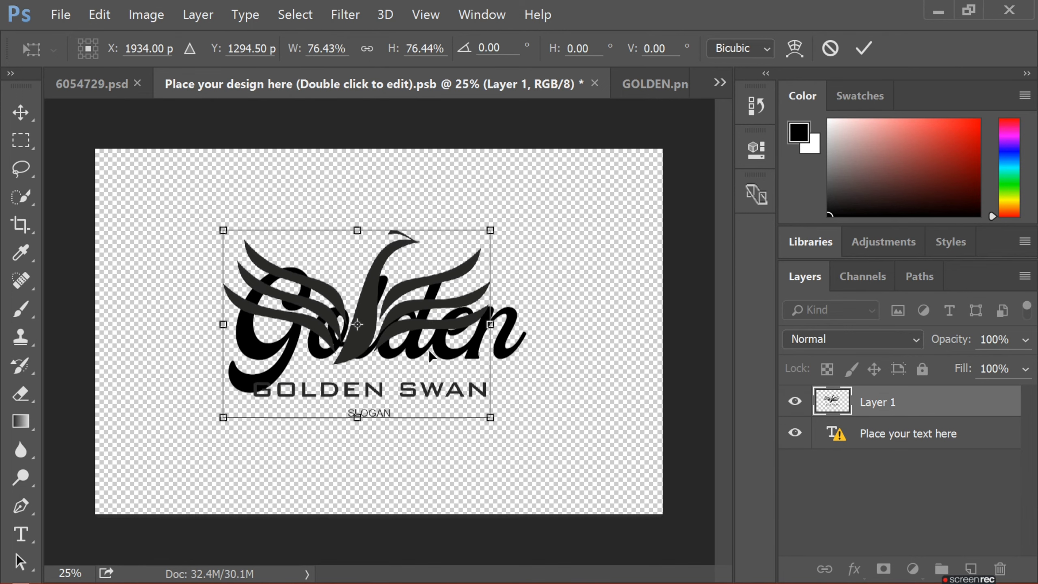
left_click_drag(428, 350, 439, 361)
left_click_drag(500, 425, 486, 415)
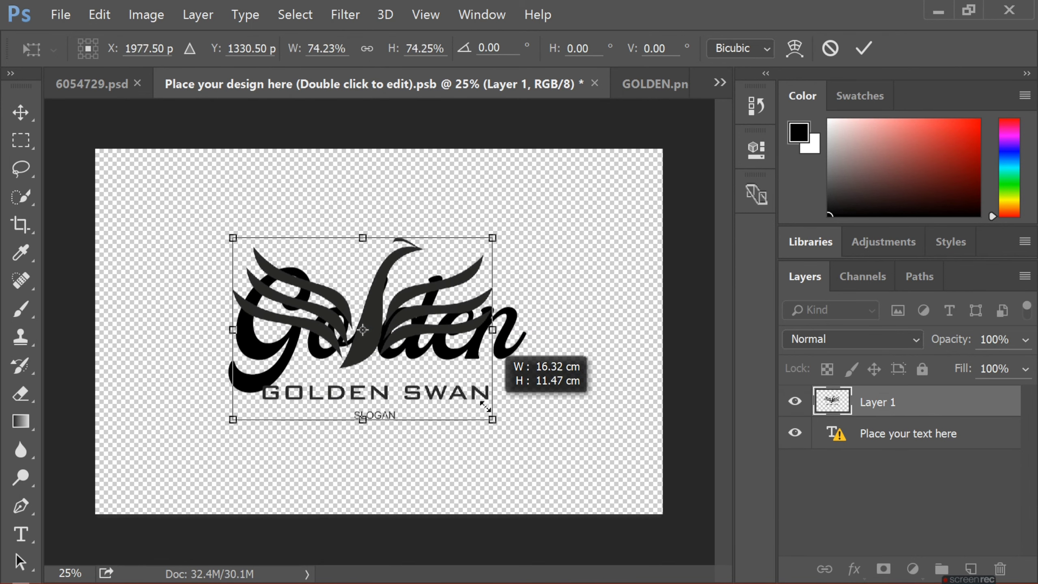
left_click_drag(448, 369, 458, 373)
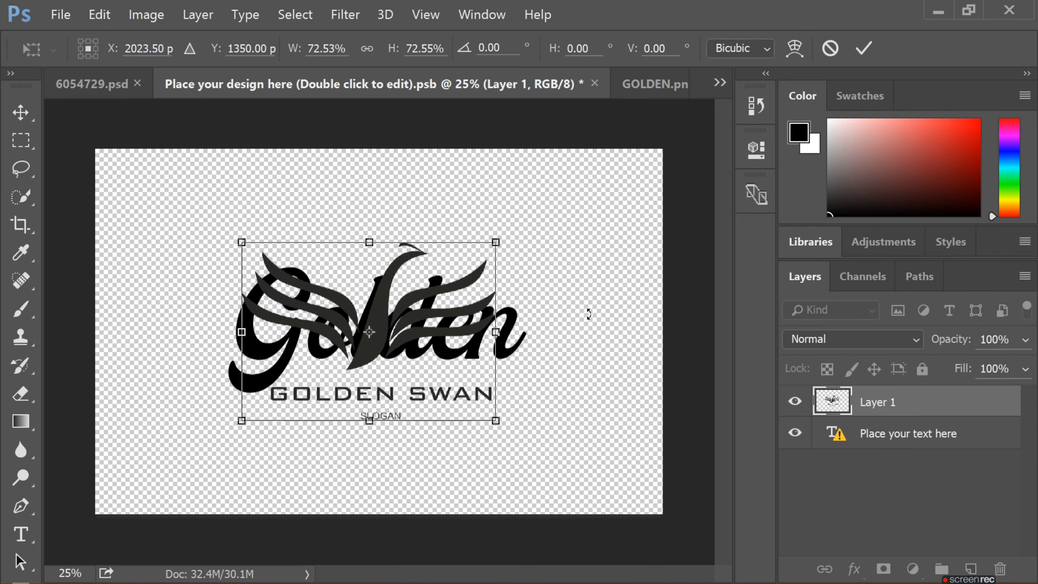
- Commit the transform, hide the script Golden text layer, and close the placeholder
left_click(864, 48)
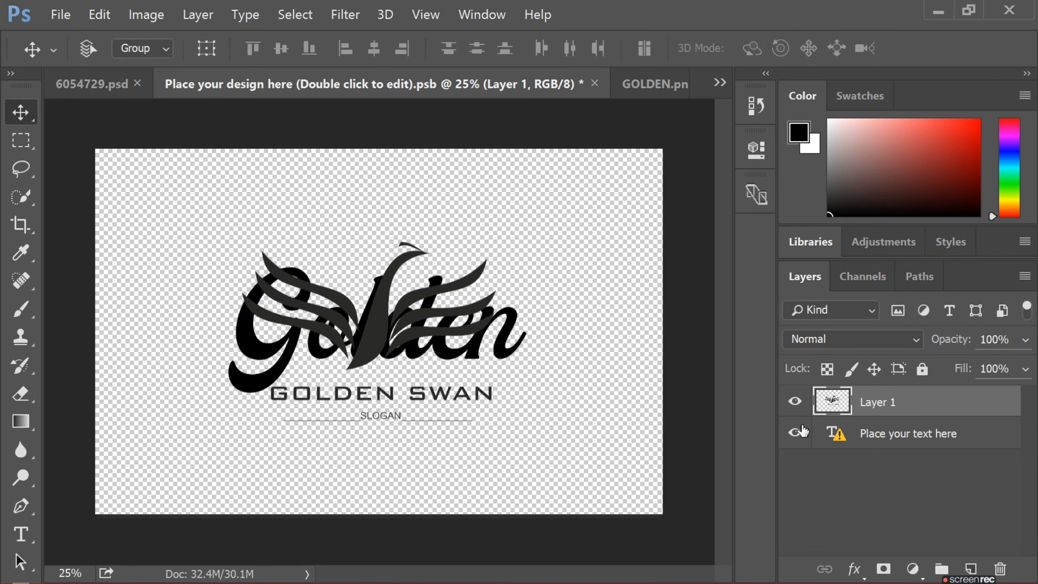
left_click(797, 431)
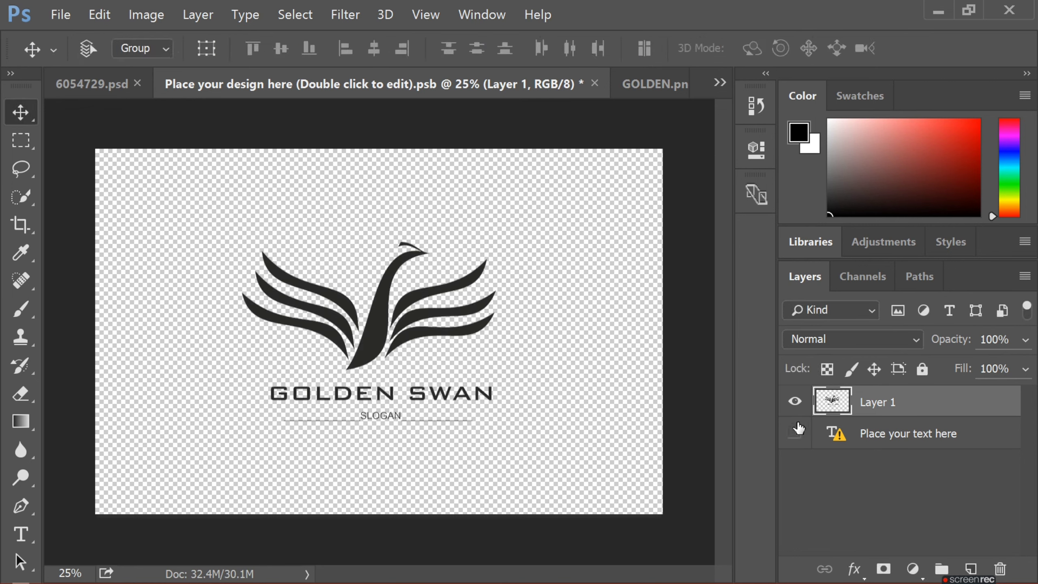
left_click(595, 83)
- Save the placeholder, then hide the TEXT EFFECT PSD caption layer in the 6054729 mockup
left_click(431, 246)
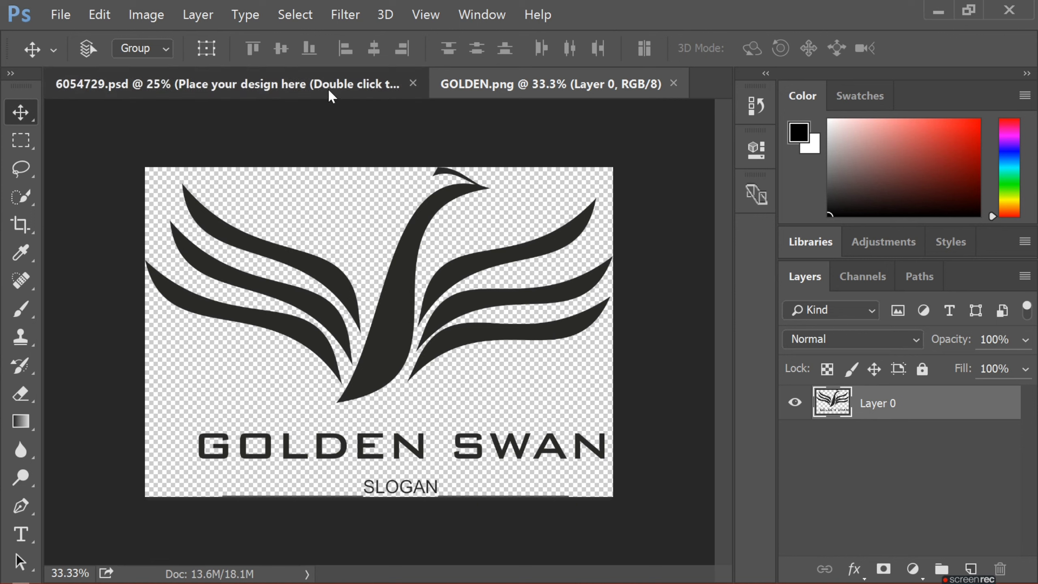
left_click(330, 92)
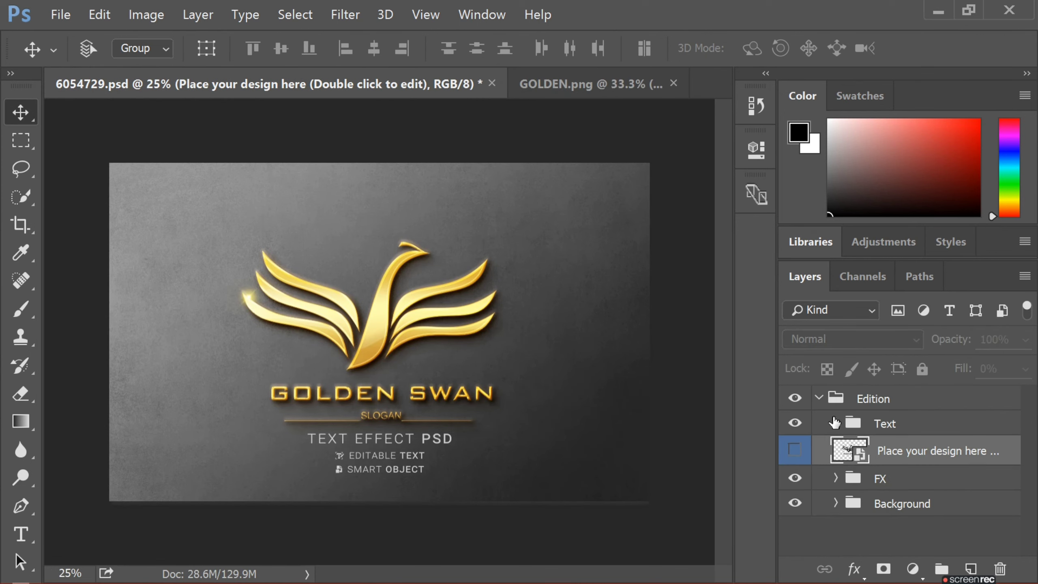
left_click(834, 422)
left_click(794, 449)
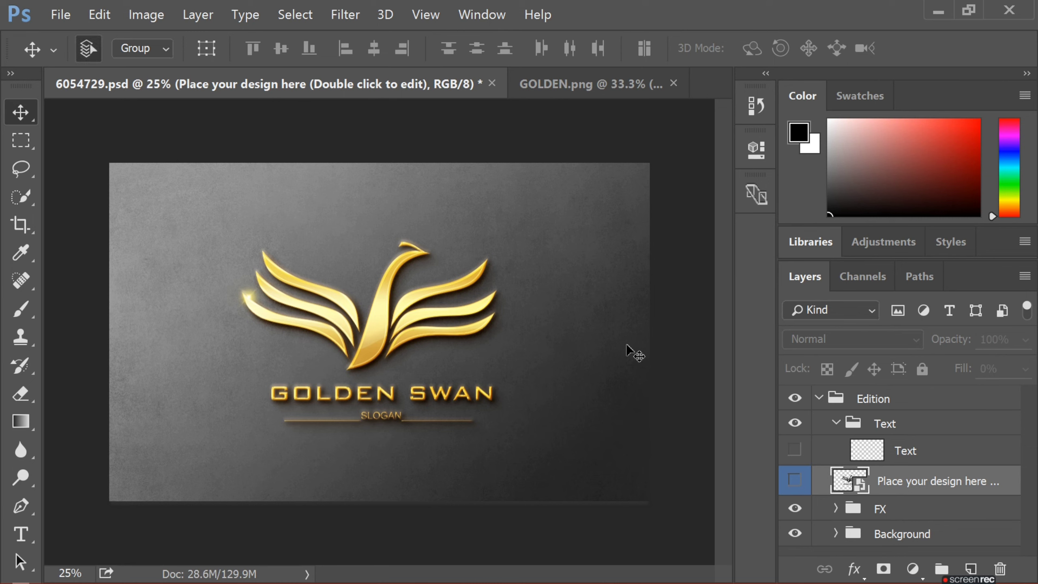
- Zoom the 6054729 mockup to 50% to inspect the gold logo
key("ctrl+plus")
key("ctrl+plus")
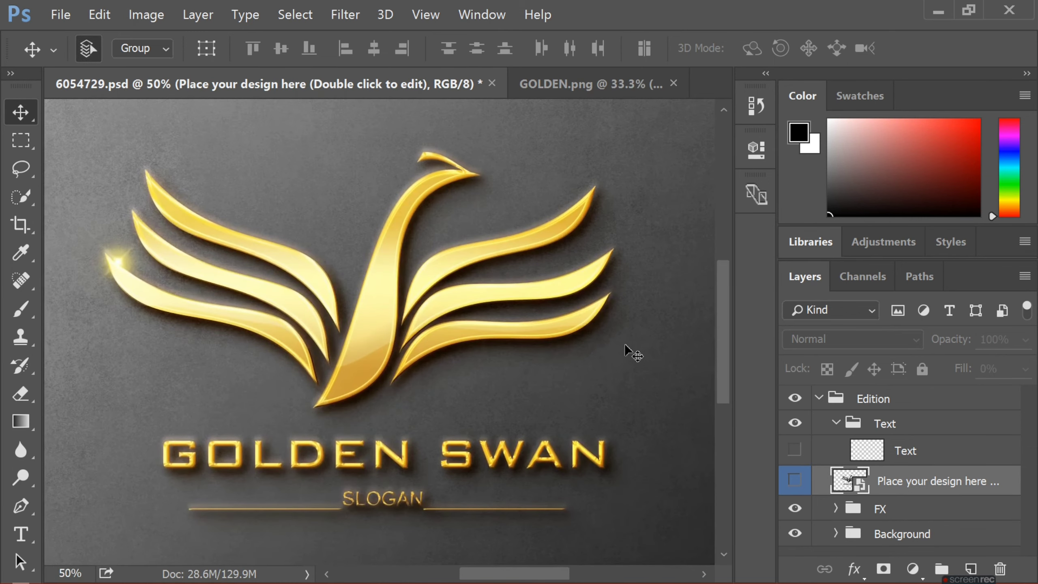
key("ctrl+minus")
key("ctrl+plus")
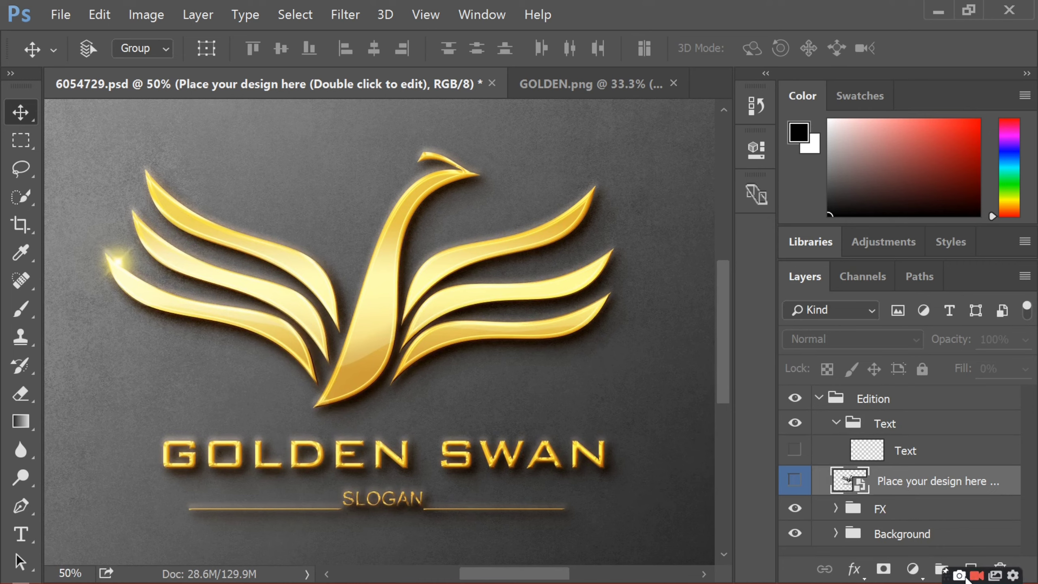